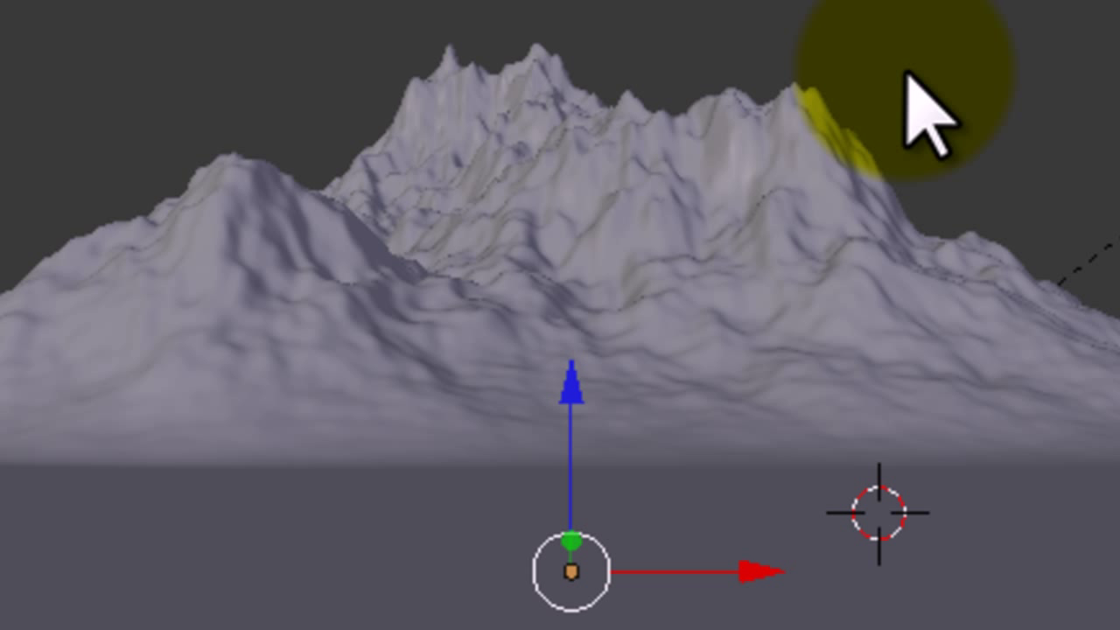
- Examine the mountain terrain and the flat ground plane in front of it from several angles
middle_drag(756, 126, 515, 359)
shift+middle_drag(514, 360, 639, 125)
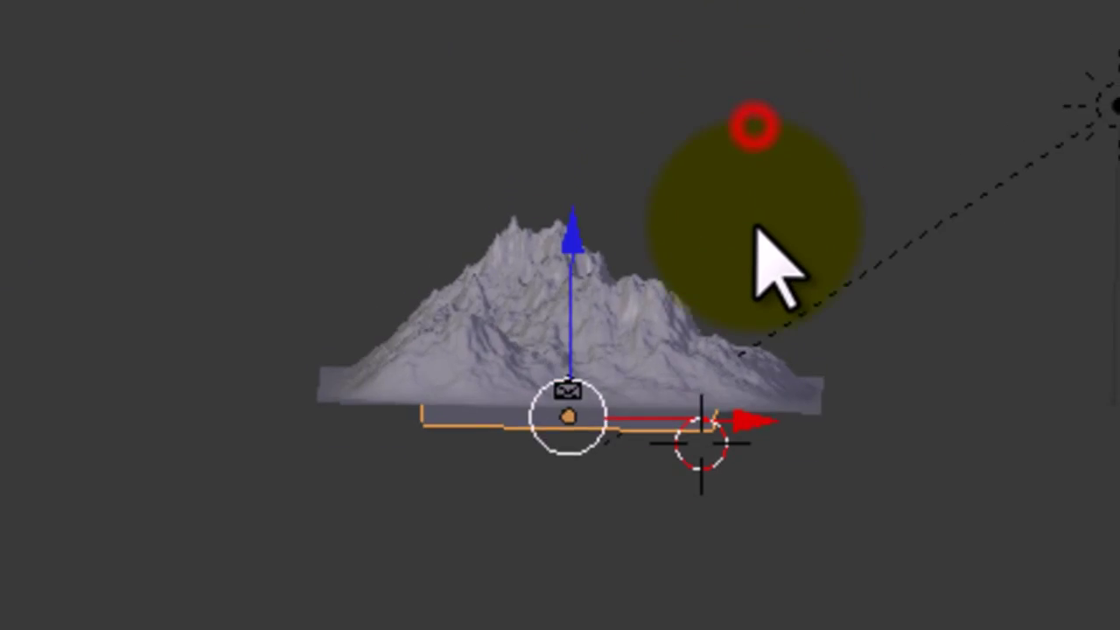
middle_drag(740, 277, 705, 385)
ctrl+middle_drag(618, 312, 620, 463)
shift+middle_drag(474, 421, 687, 403)
middle_drag(513, 516, 464, 397)
middle_drag(748, 179, 733, 256)
middle_drag(439, 409, 617, 284)
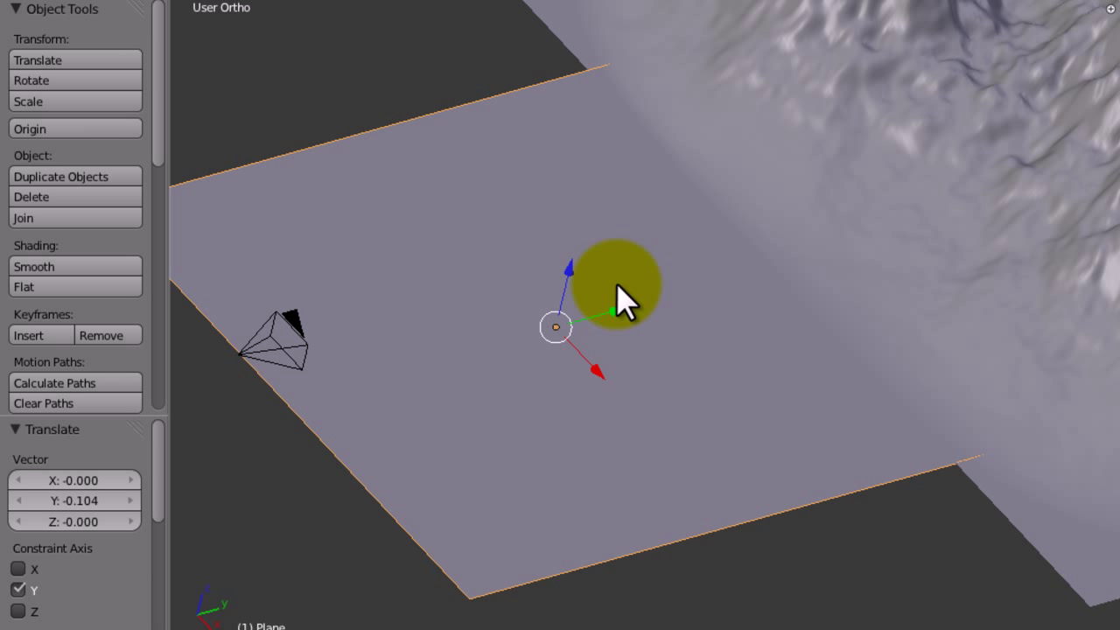
mouse_move(745, 277)
middle_down()
mouse_move(732, 254)
mouse_move(756, 260)
middle_up()
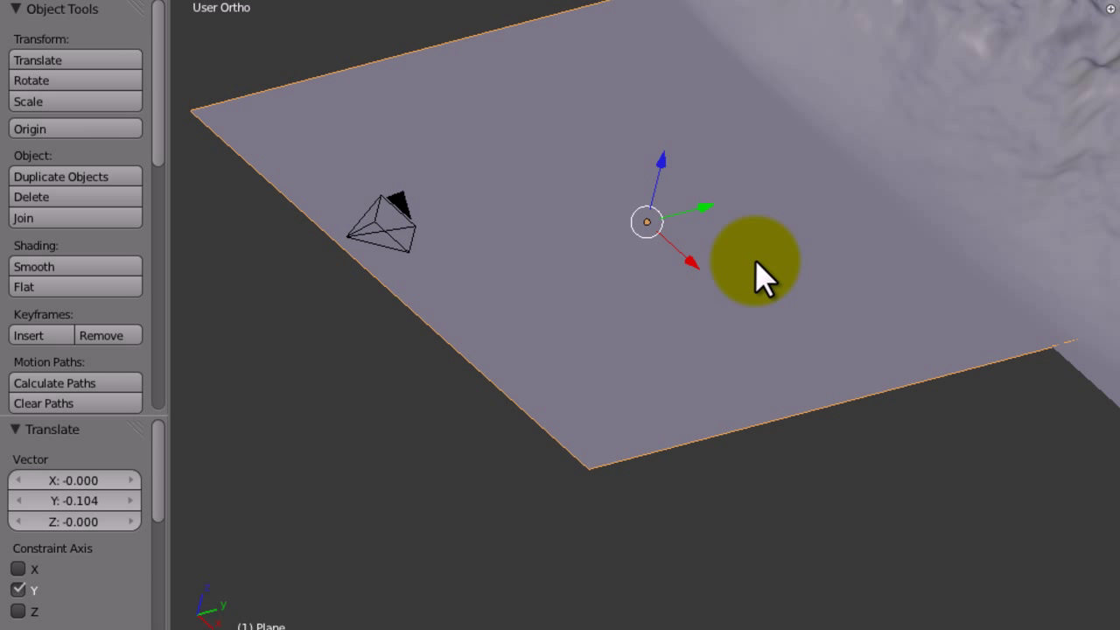
- Subdivide the ground plane's mesh four times with one cut each
key(Tab)
key(w)
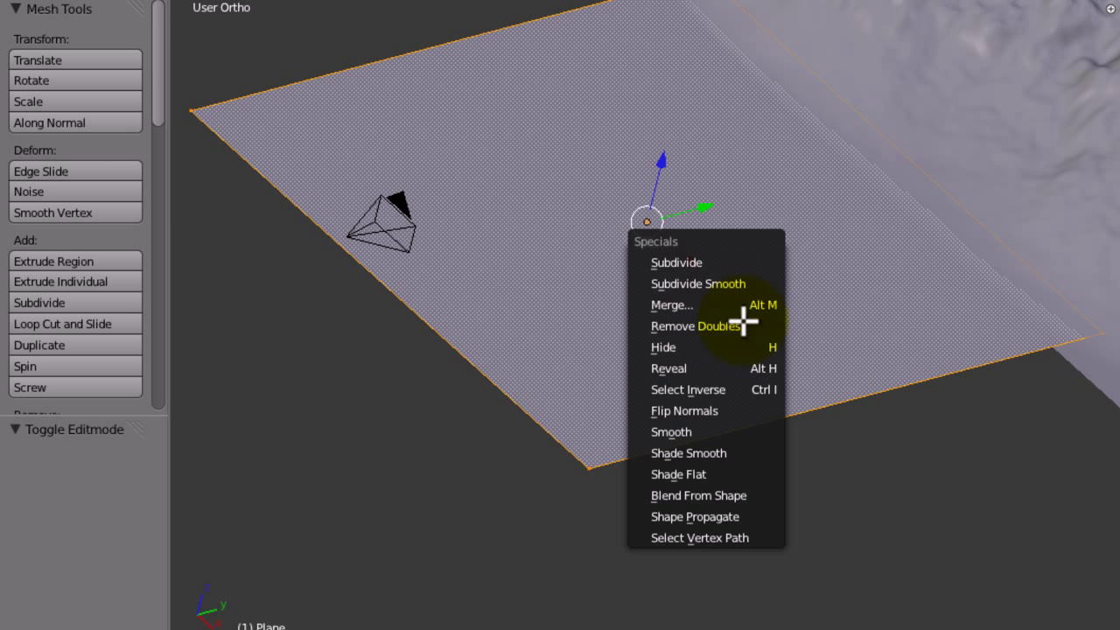
click(725, 263)
key(w)
click(724, 264)
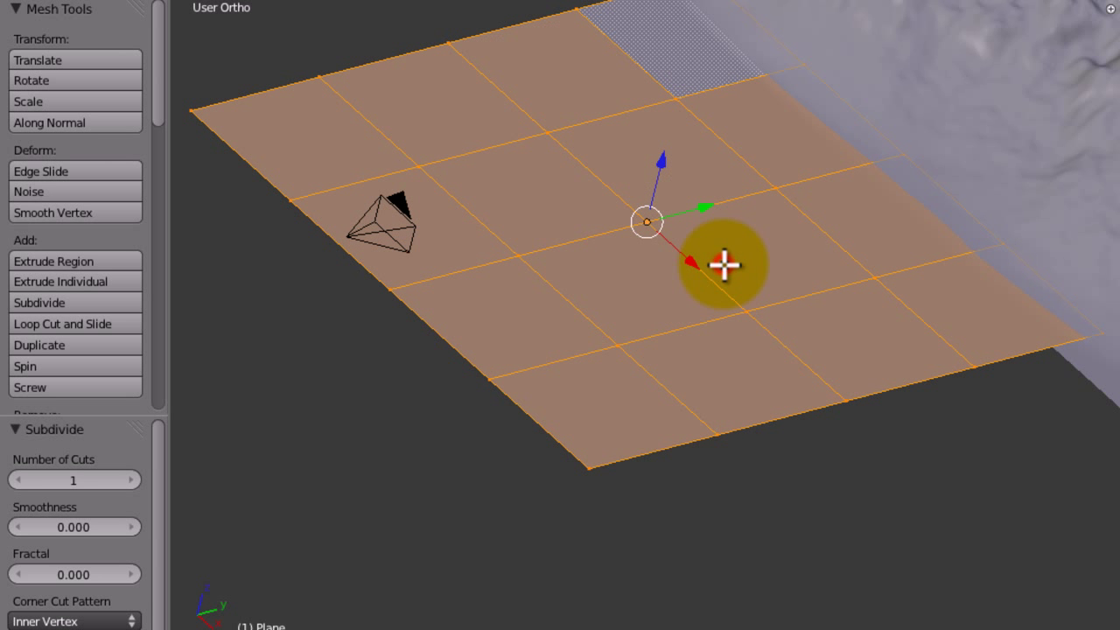
key(w)
click(725, 264)
key(w)
click(725, 263)
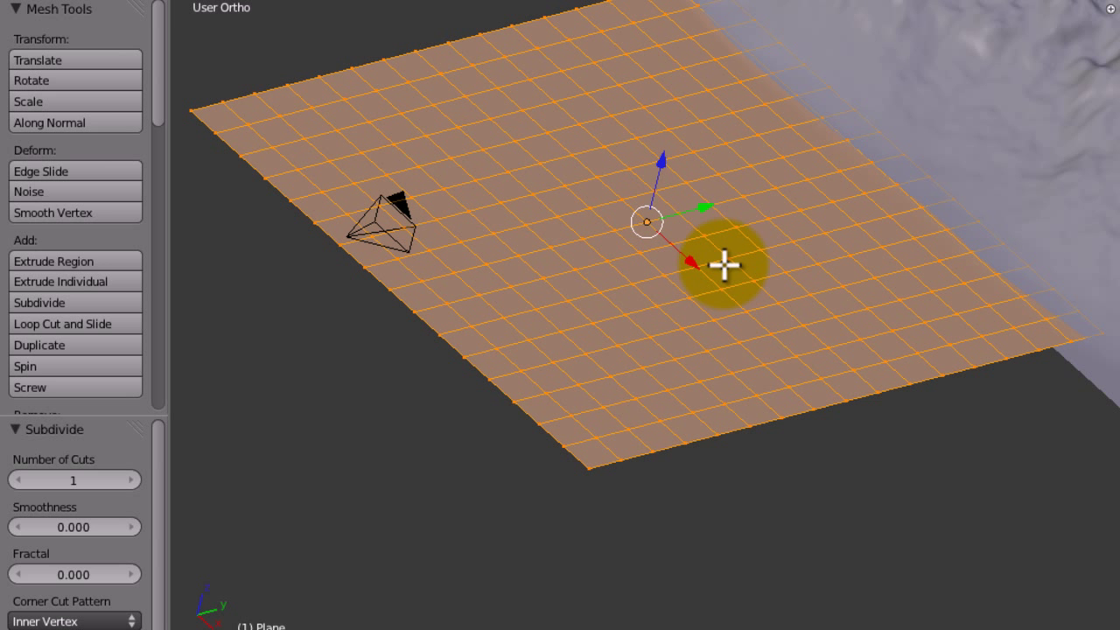
key(w)
click(725, 263)
key(ctrl+z)
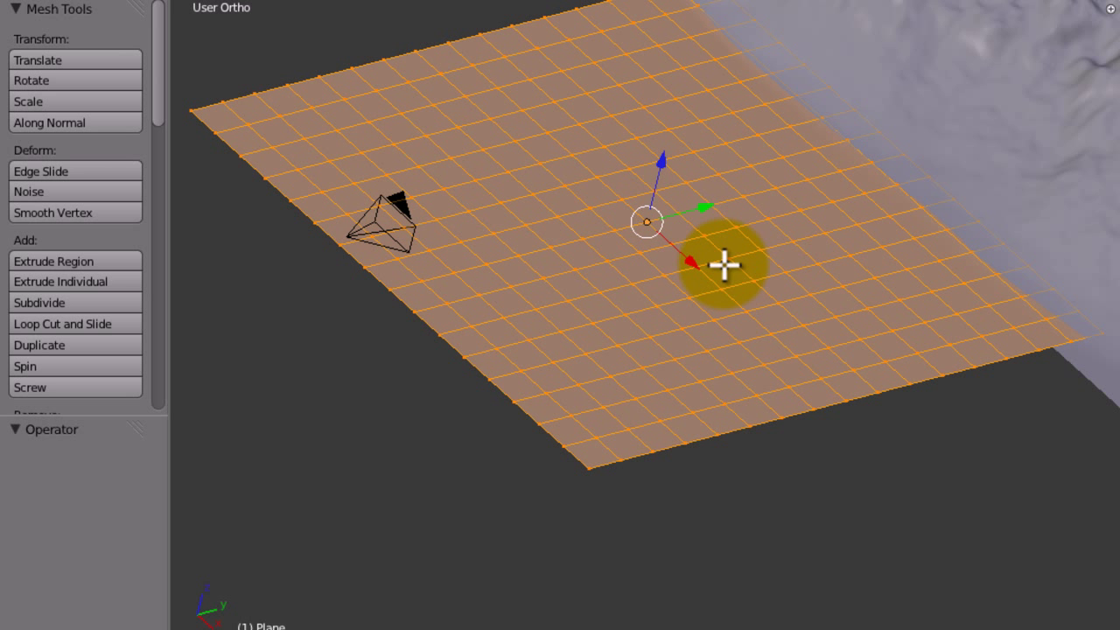
- Inspect the subdivided plane against the mountain from above and at an angle, and return to Object Mode
key(KP_7)
scroll(758, 315, down, 5)
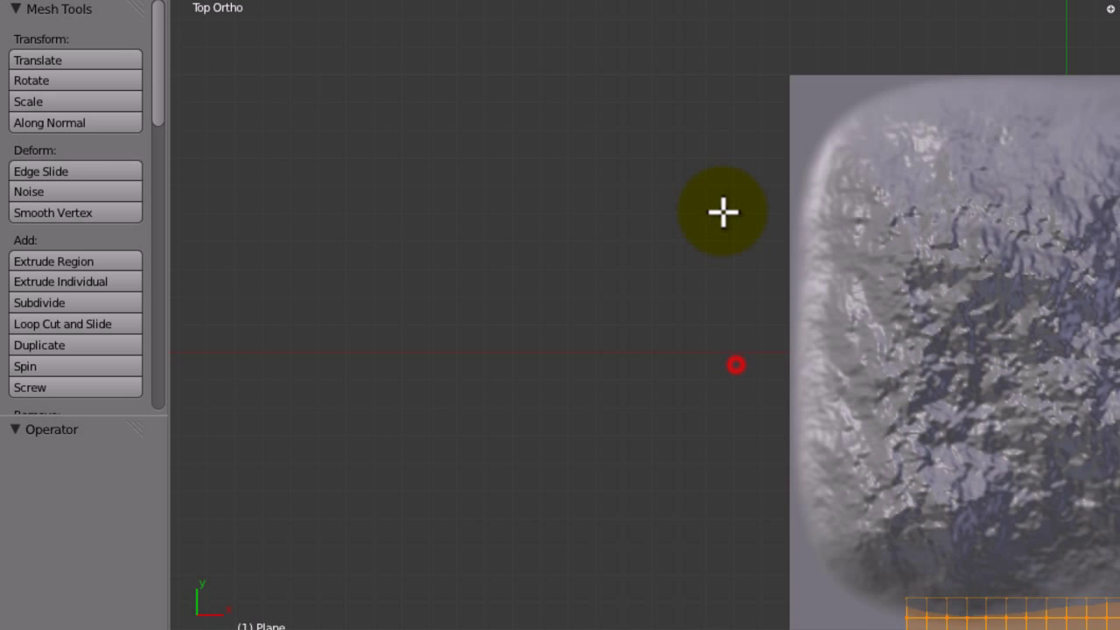
shift+middle_drag(735, 396, 610, 248)
shift+middle_drag(644, 413, 610, 402)
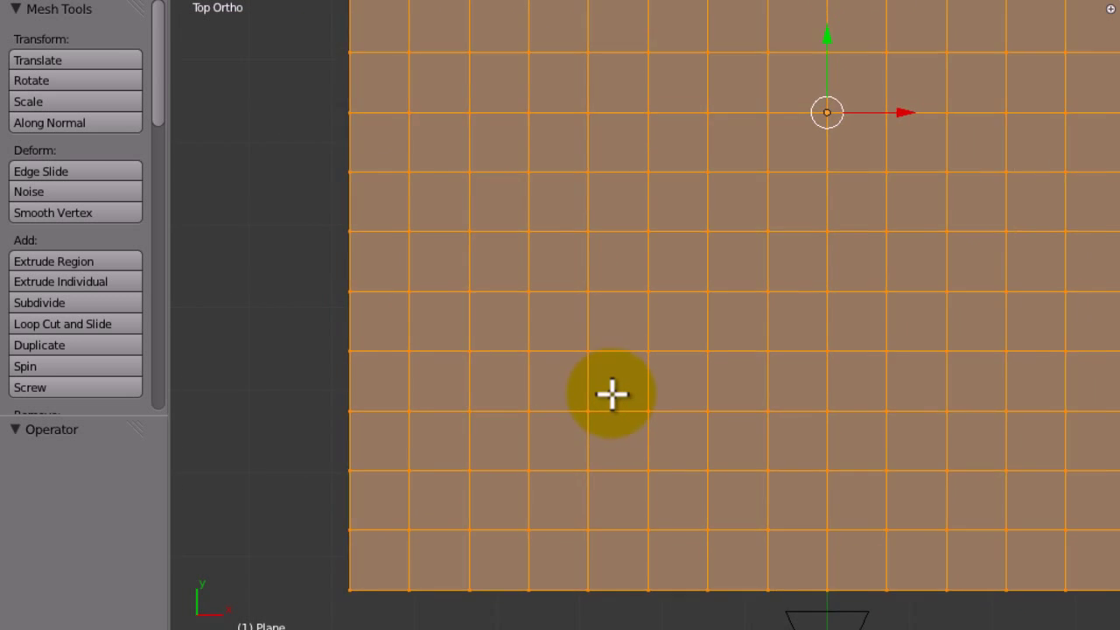
shift+middle_drag(601, 357, 633, 514)
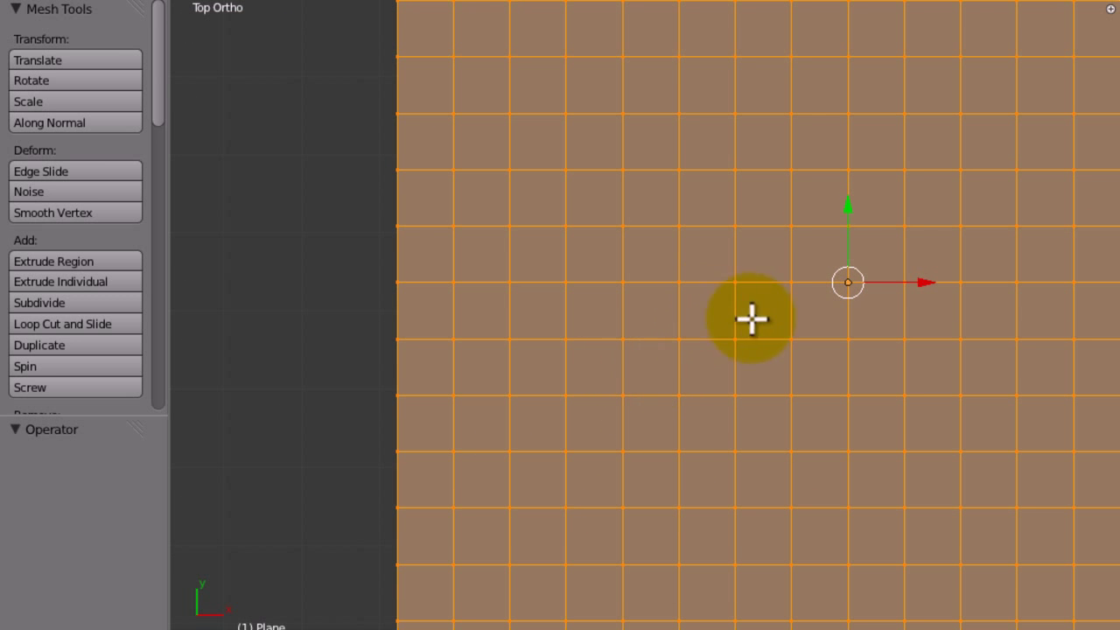
shift+middle_drag(978, 170, 825, 295)
scroll(829, 200, down, 1)
middle_drag(654, 385, 693, 471)
shift+middle_drag(740, 190, 688, 393)
ctrl+middle_drag(702, 332, 696, 257)
middle_drag(695, 254, 648, 397)
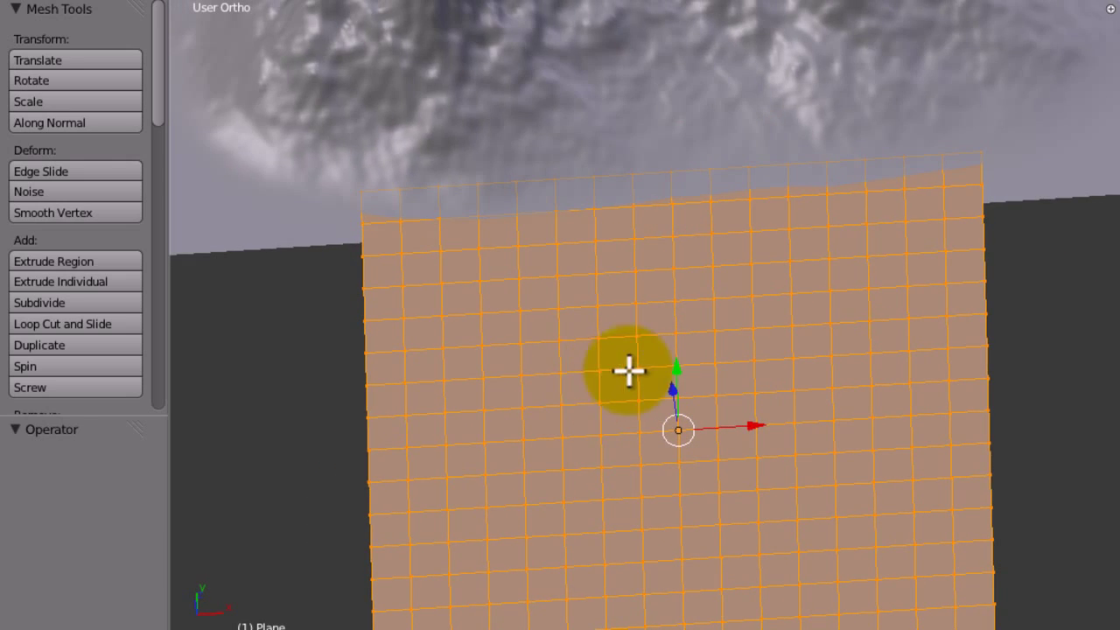
middle_drag(565, 464, 528, 414)
key(Tab)
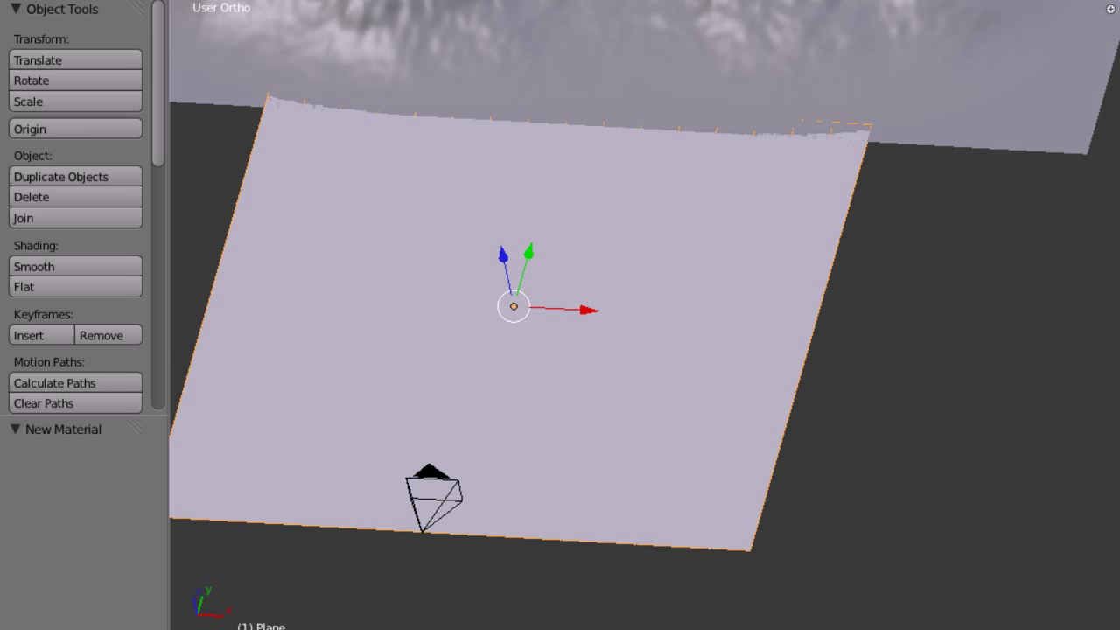
- Add a new material to the plane and name it Sand
click(938, 333)
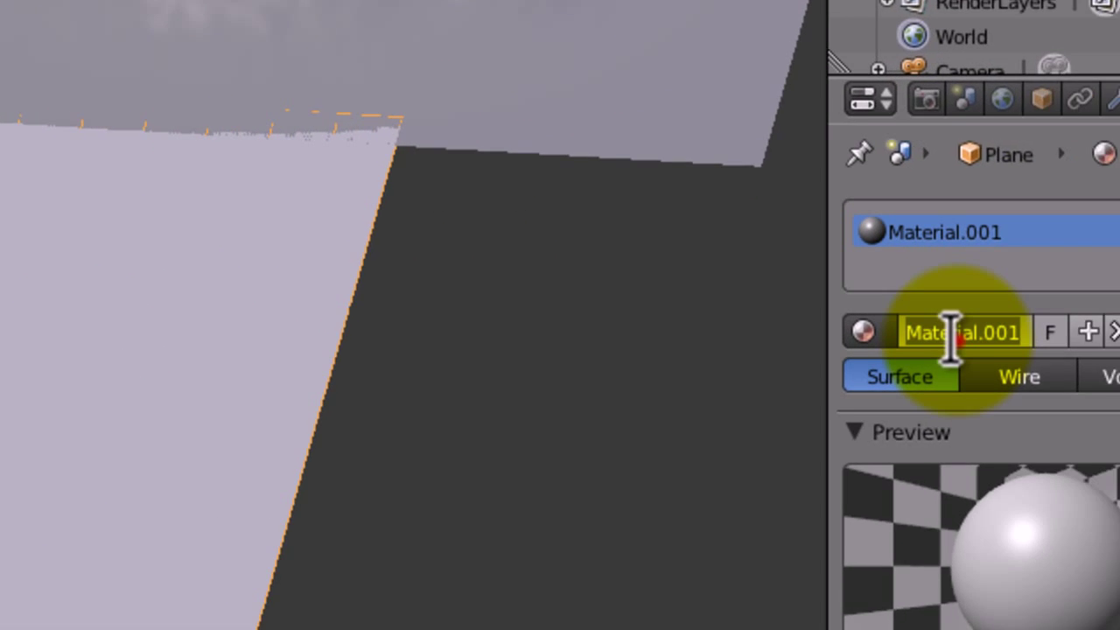
text(Sa)
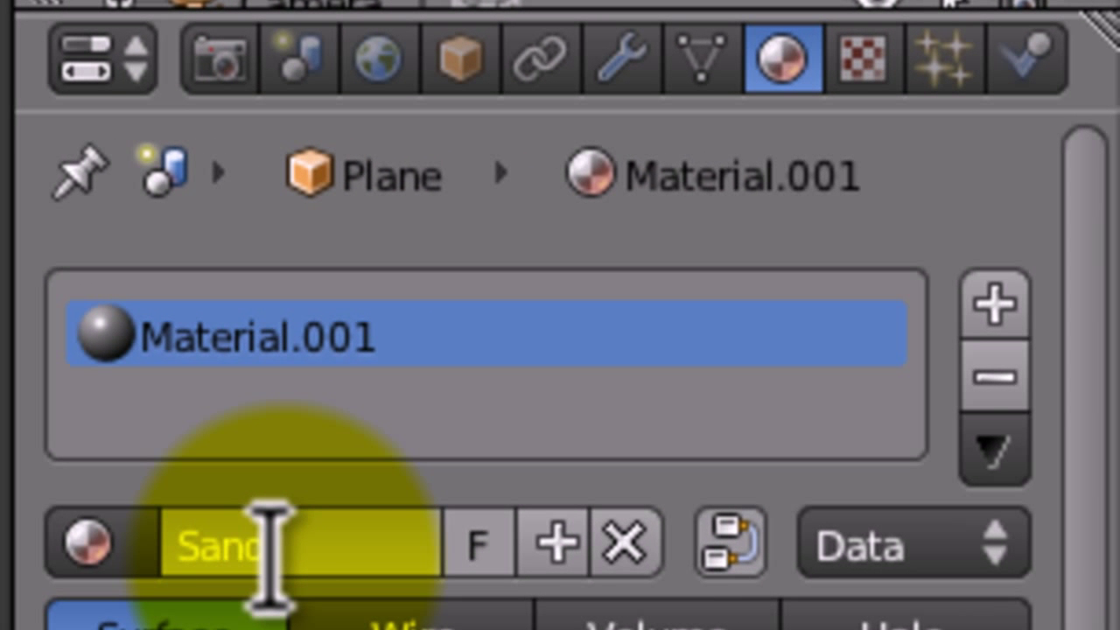
text(nd)
key(Return)
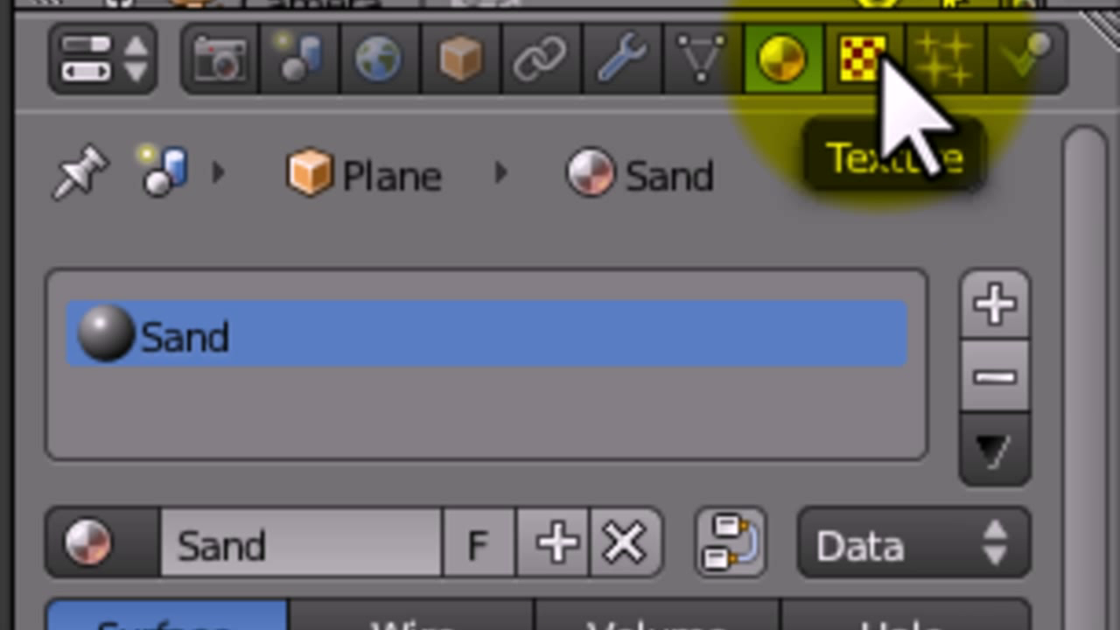
- Add a new texture to the Sand material and name it Sand
click(882, 60)
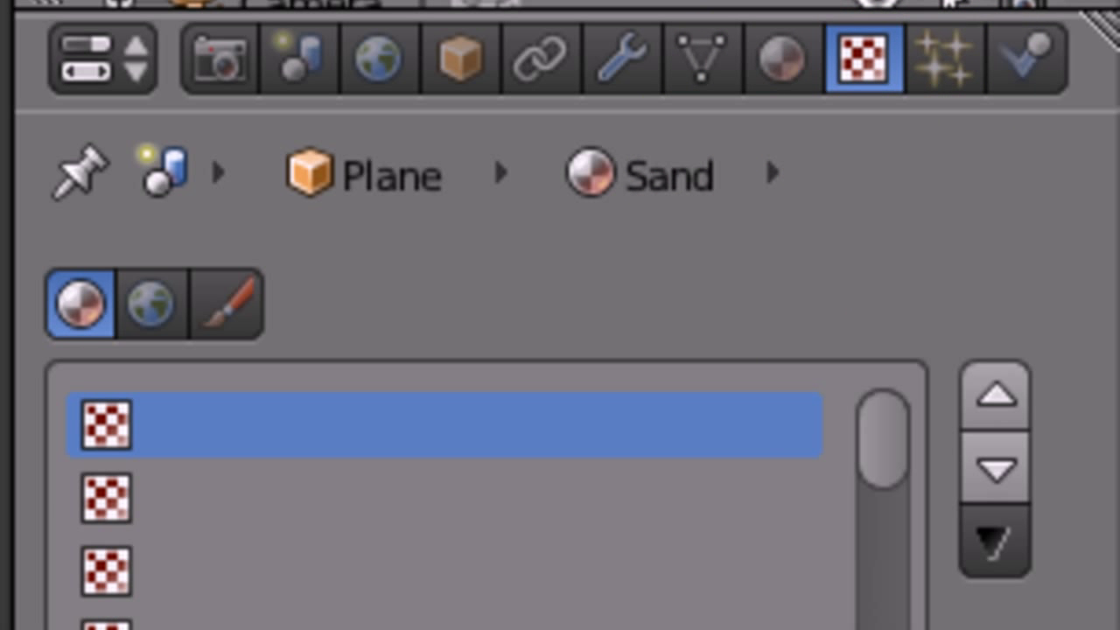
click(529, 581)
click(527, 580)
text(Sand)
key(Return)
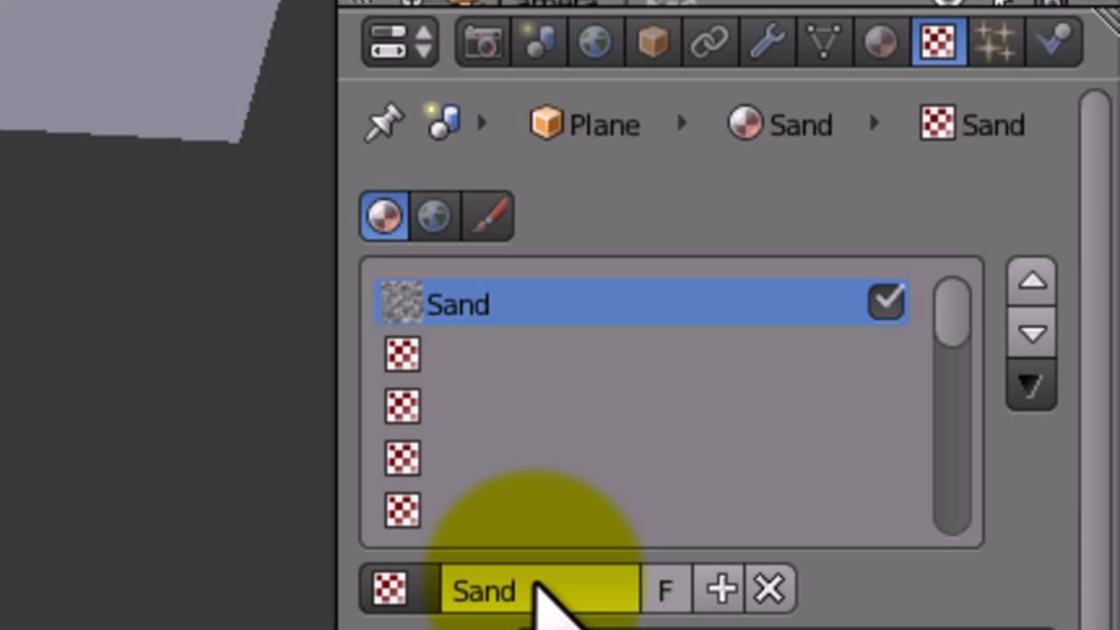
- Rename the Sand material's new texture to Disp
click(604, 624)
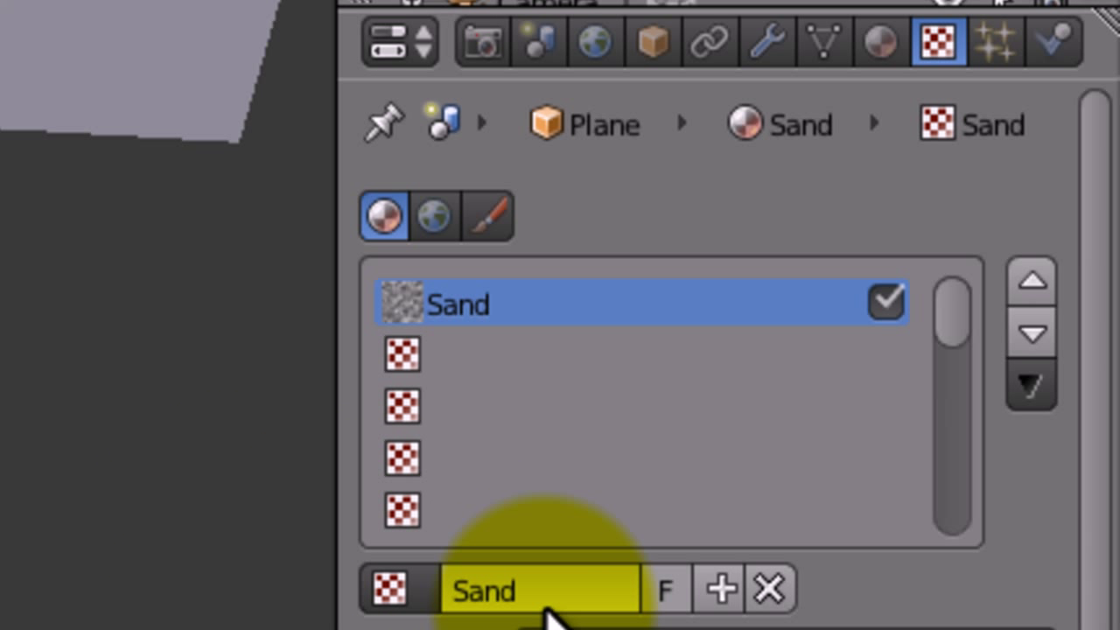
double_click(550, 590)
text(Disp)
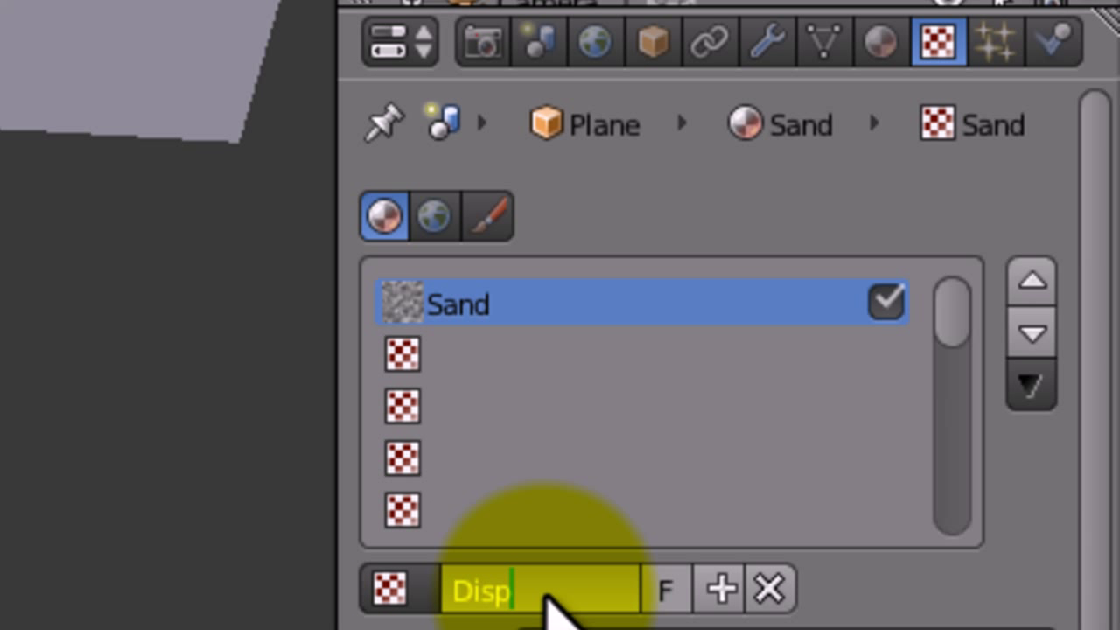
key(Return)
- Set the noise depth of the Disp clouds texture to 0
scroll(1094, 560, down, 5)
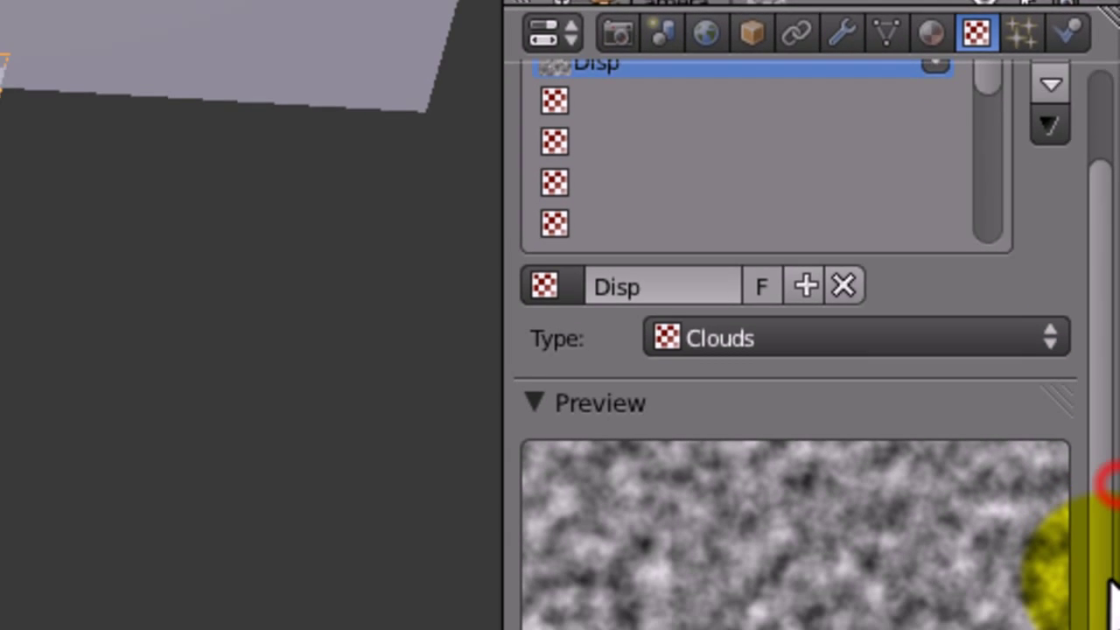
drag(875, 612, 682, 623)
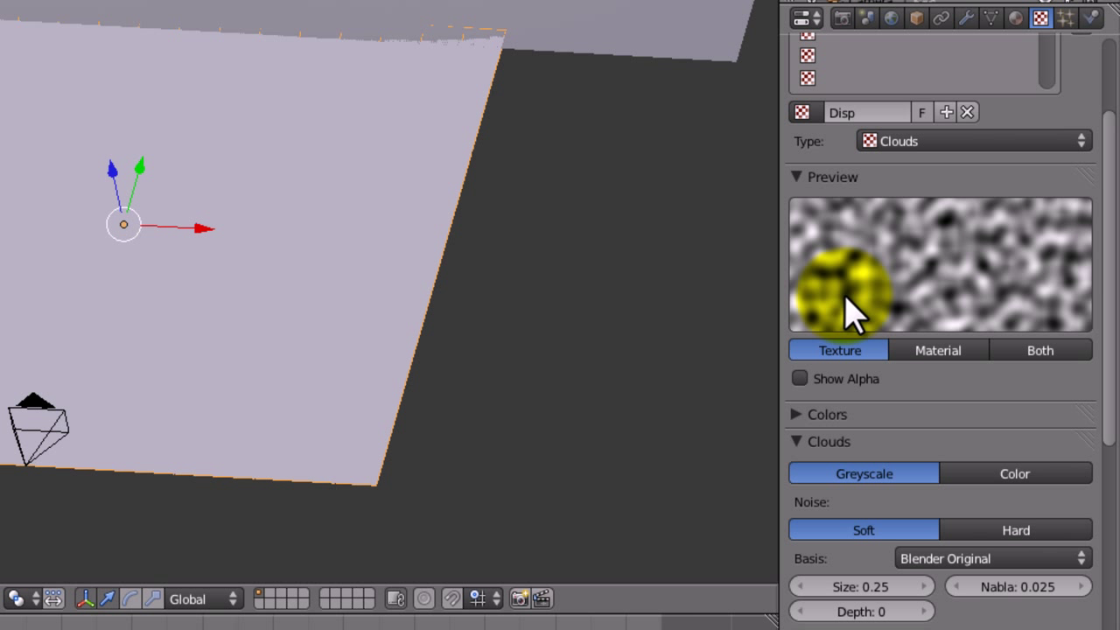
scroll(1105, 263, up, 4)
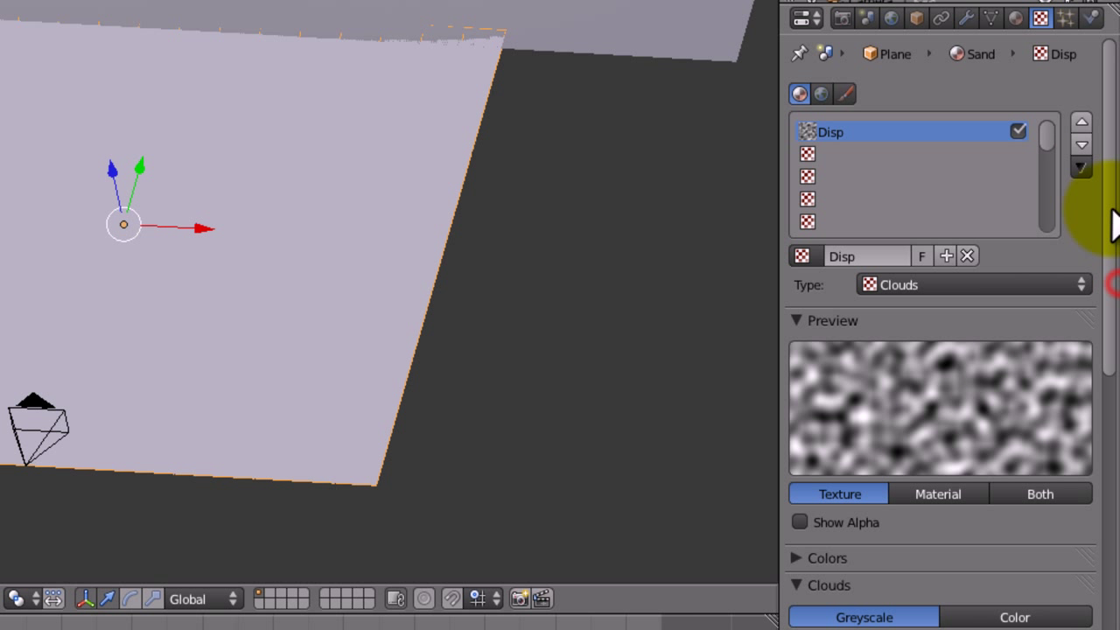
- Disable the Disp texture in the Sand material's texture slots
click(966, 18)
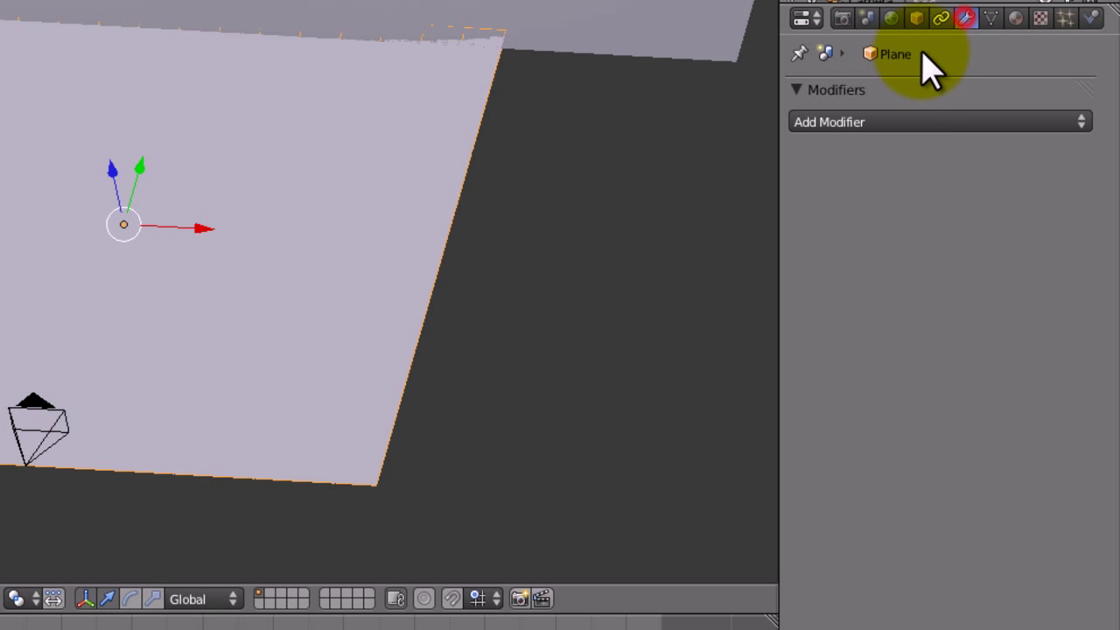
click(1041, 17)
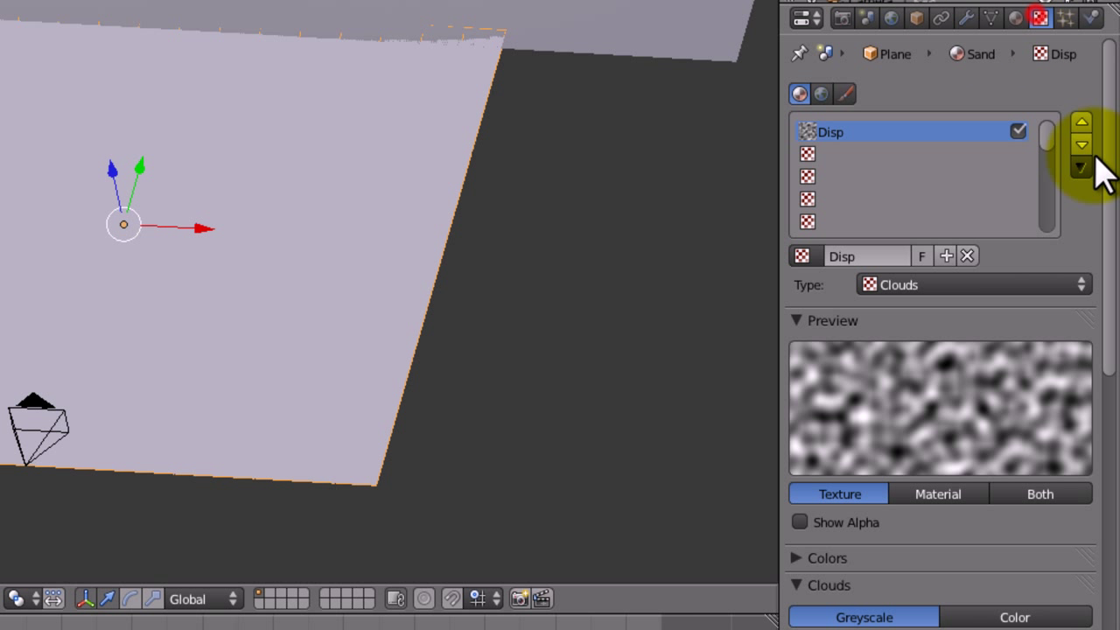
click(1020, 130)
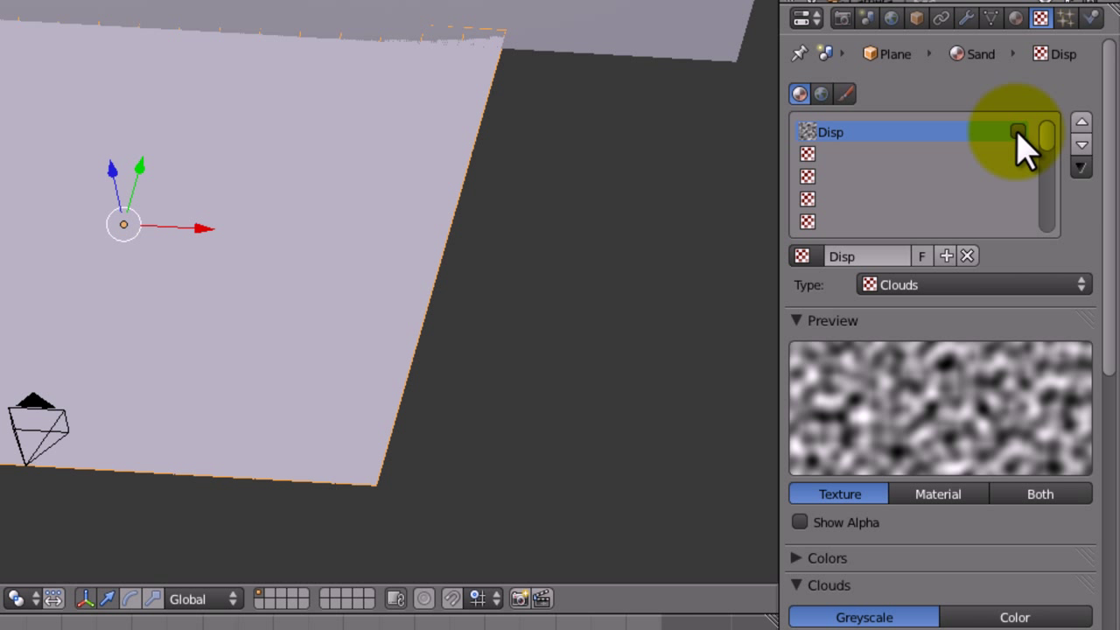
- Add a Displace modifier to the plane and assign the Disp texture to it
click(966, 21)
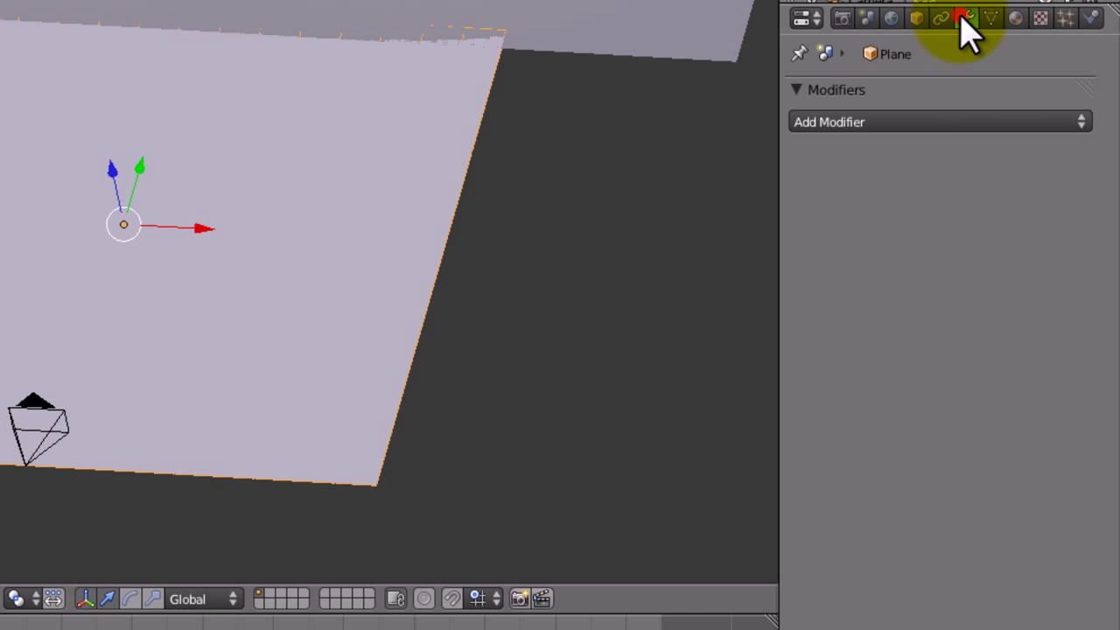
click(887, 122)
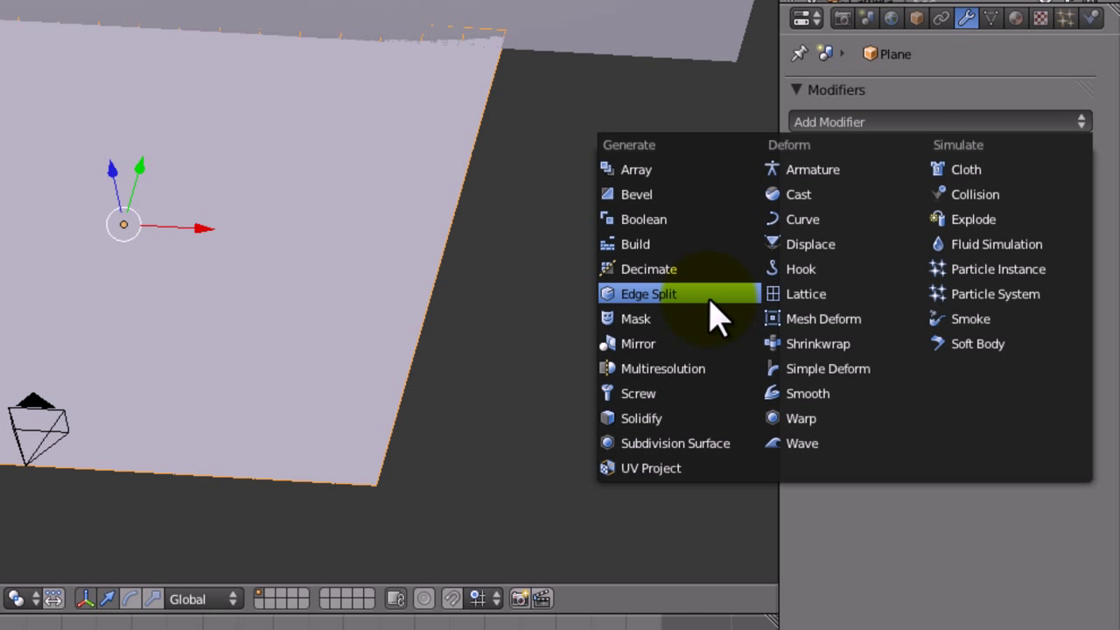
click(827, 248)
click(808, 253)
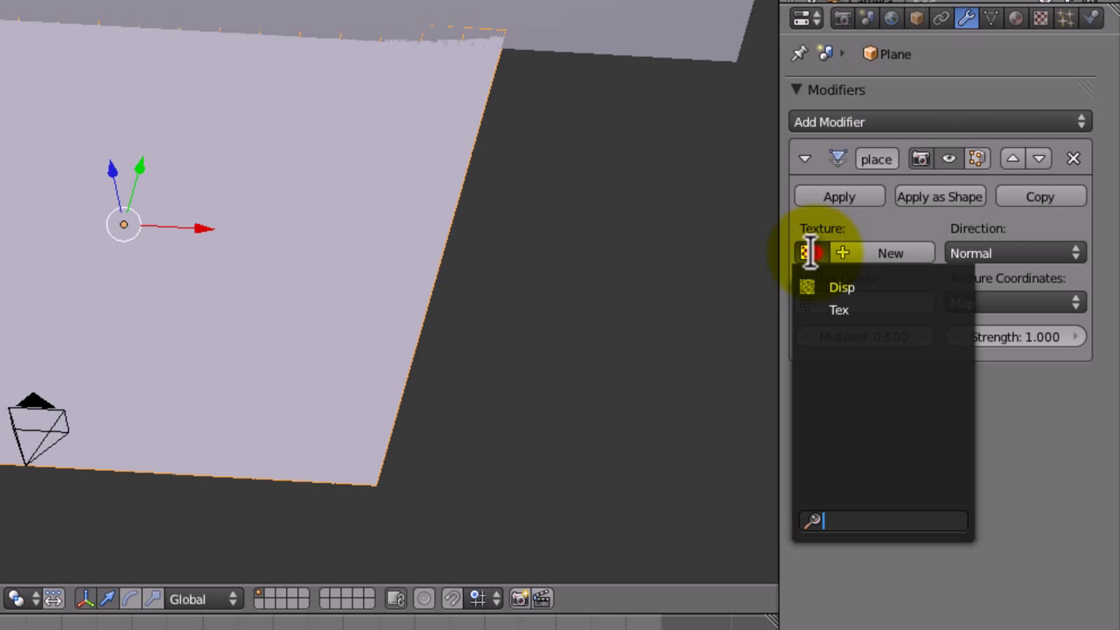
click(820, 287)
shift+middle_drag(525, 312, 561, 318)
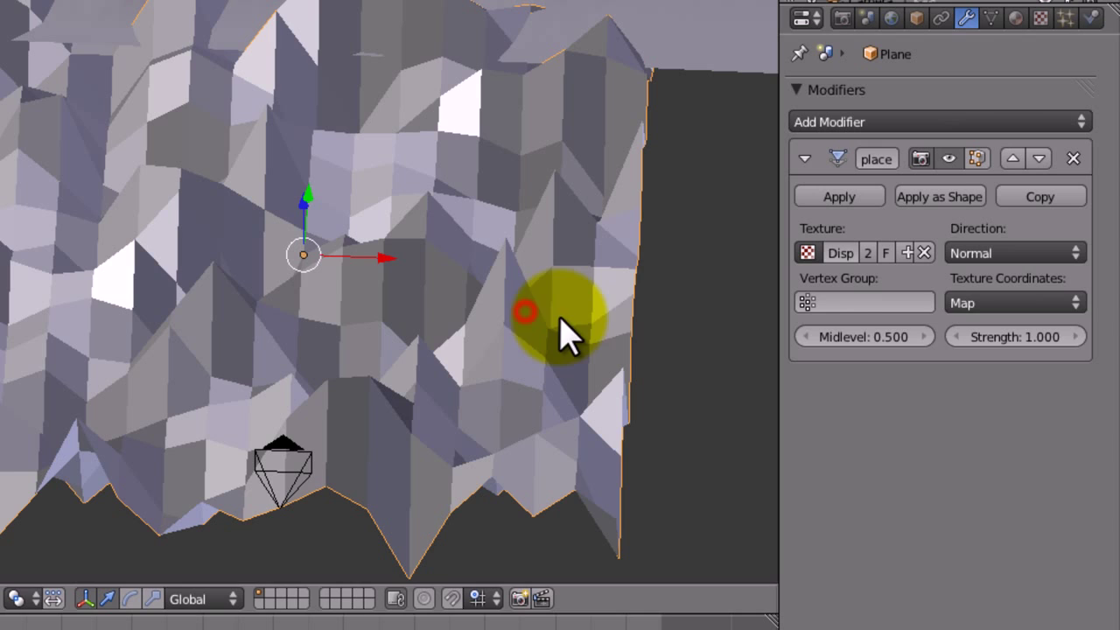
- Lower the Displace modifier's strength to 0.233 and check the plane's relief from different angles
drag(1032, 338, 981, 348)
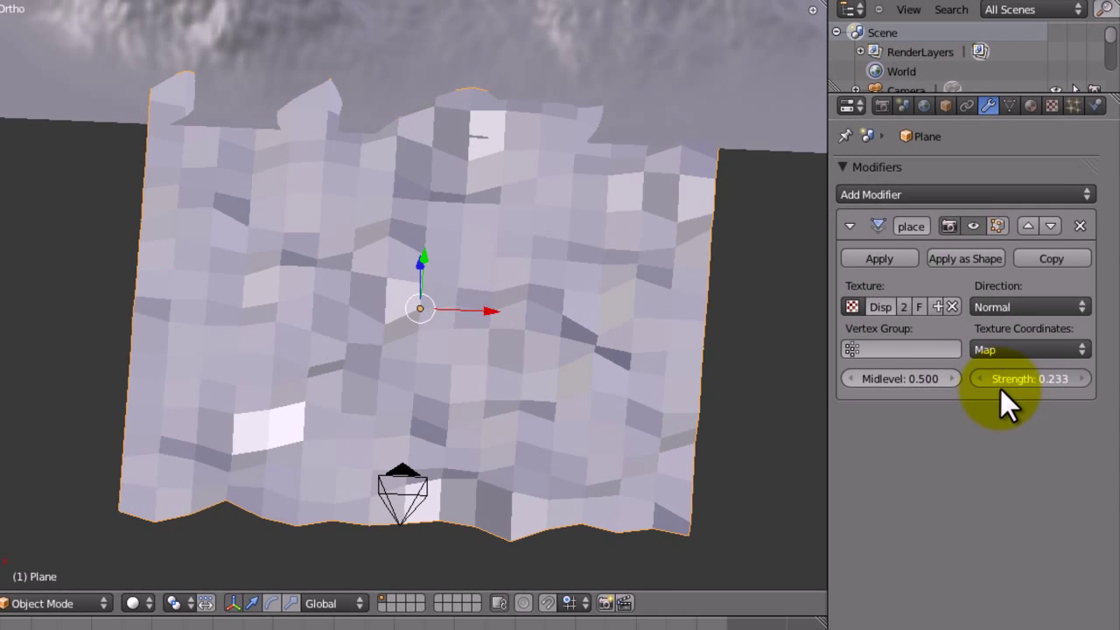
middle_drag(530, 446, 512, 393)
middle_drag(513, 391, 398, 412)
middle_drag(395, 406, 490, 364)
- Add a Subdivision Surface modifier after the Displace modifier and set its view subdivisions to 2
click(851, 226)
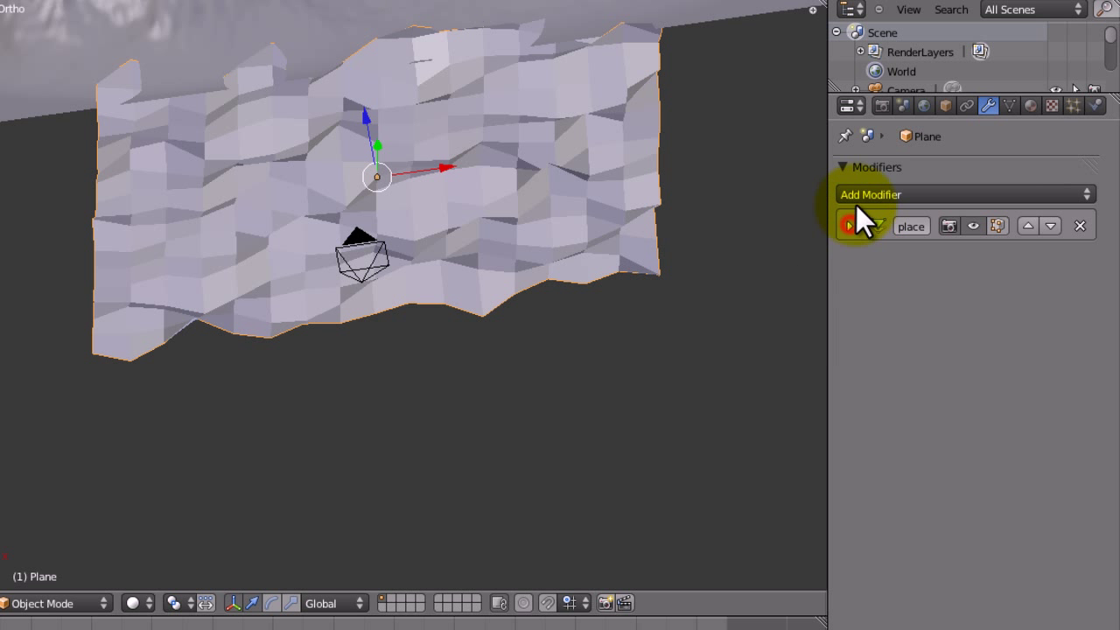
click(856, 203)
click(773, 474)
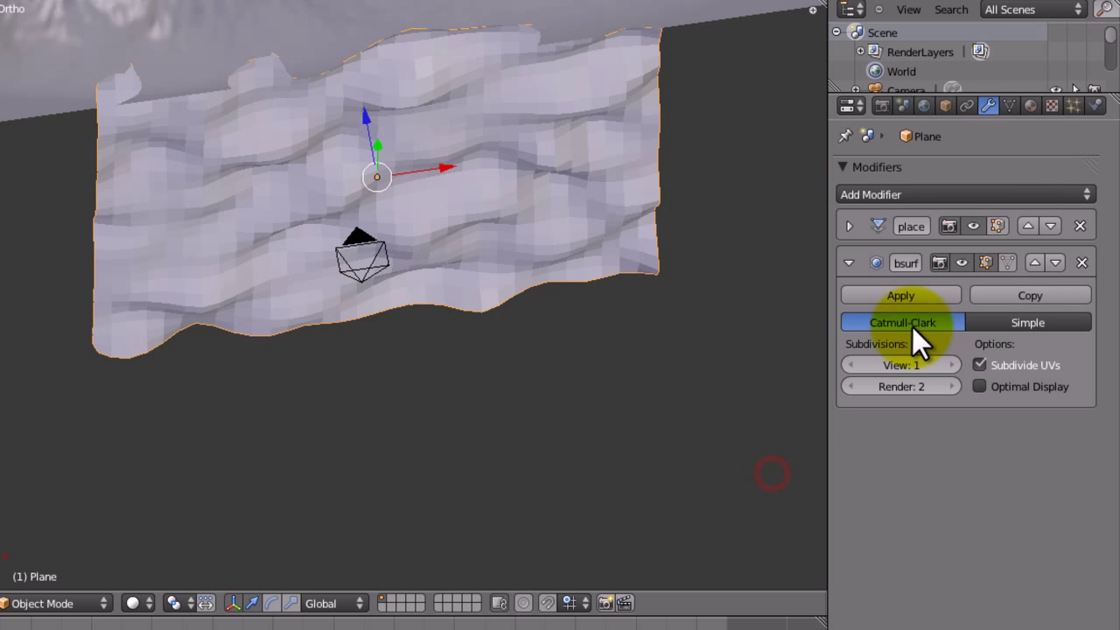
click(950, 365)
middle_drag(499, 282, 532, 311)
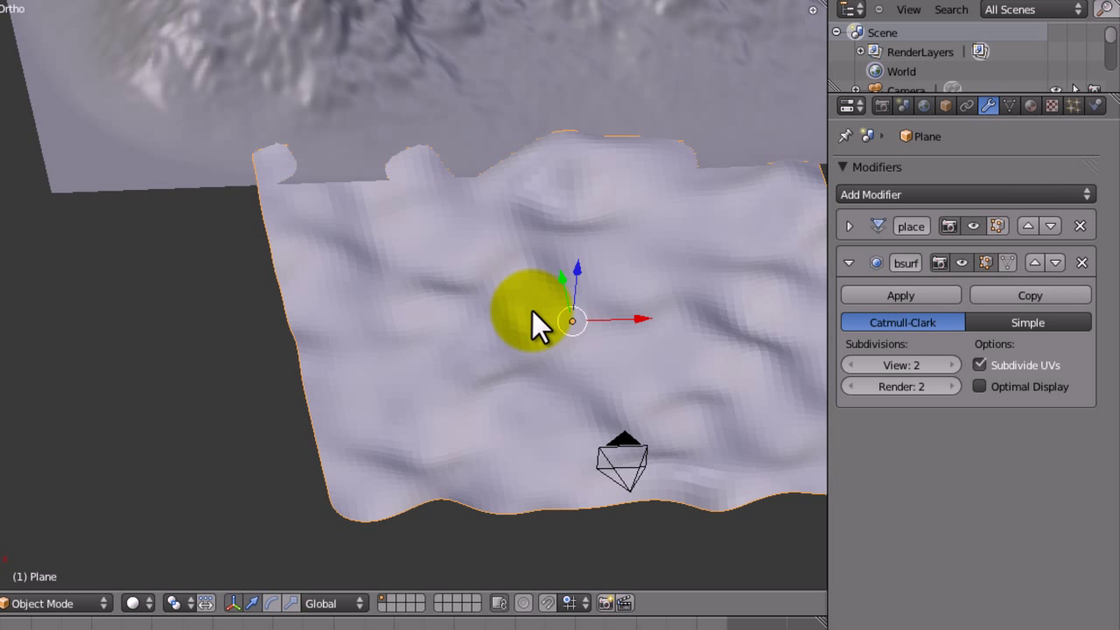
- Move the plane and the camera together along the Y axis, away from the mountain
shift+right_click(612, 484)
key(g)
key(y)
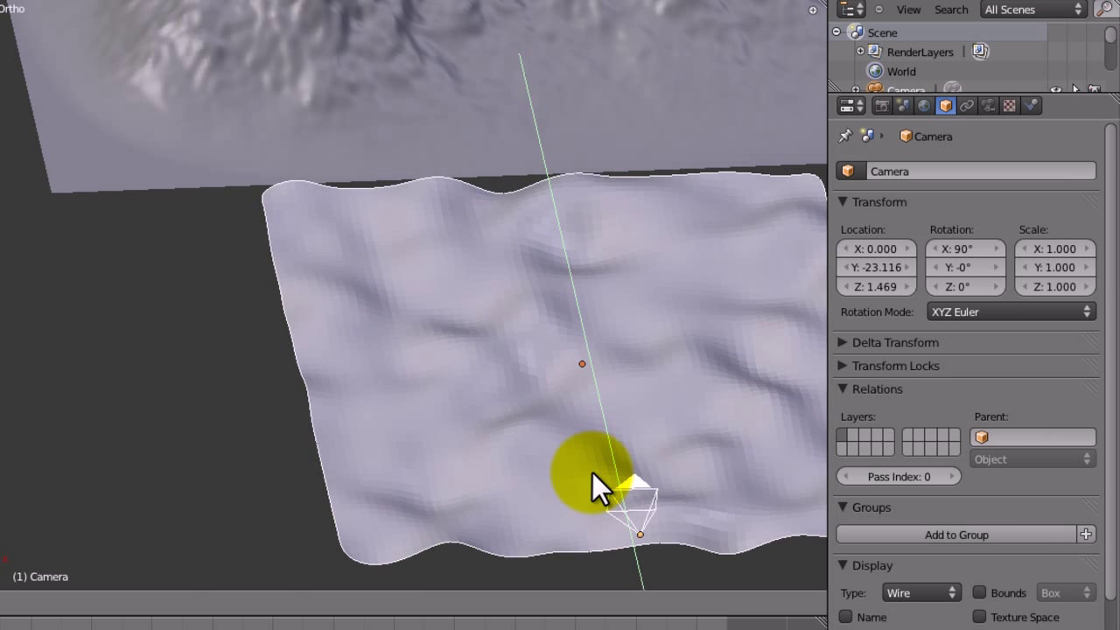
click(593, 473)
- Set the strength of the plane's Displace modifier to 0.07759 and check the softened dunes up close
right_click(544, 413)
key(KP_Decimal)
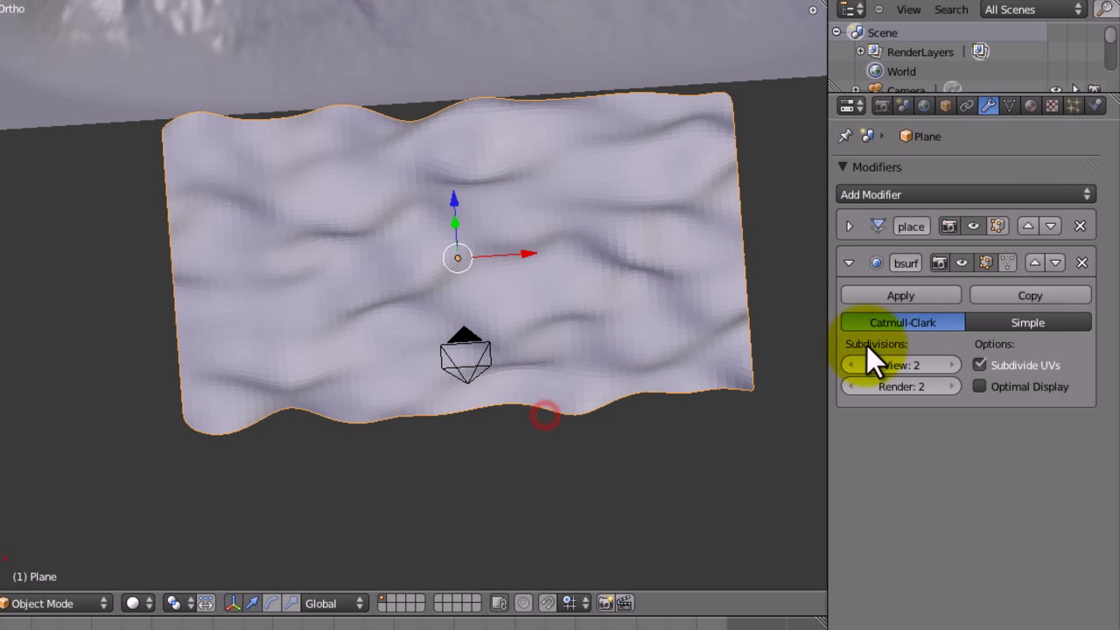
click(854, 265)
click(851, 228)
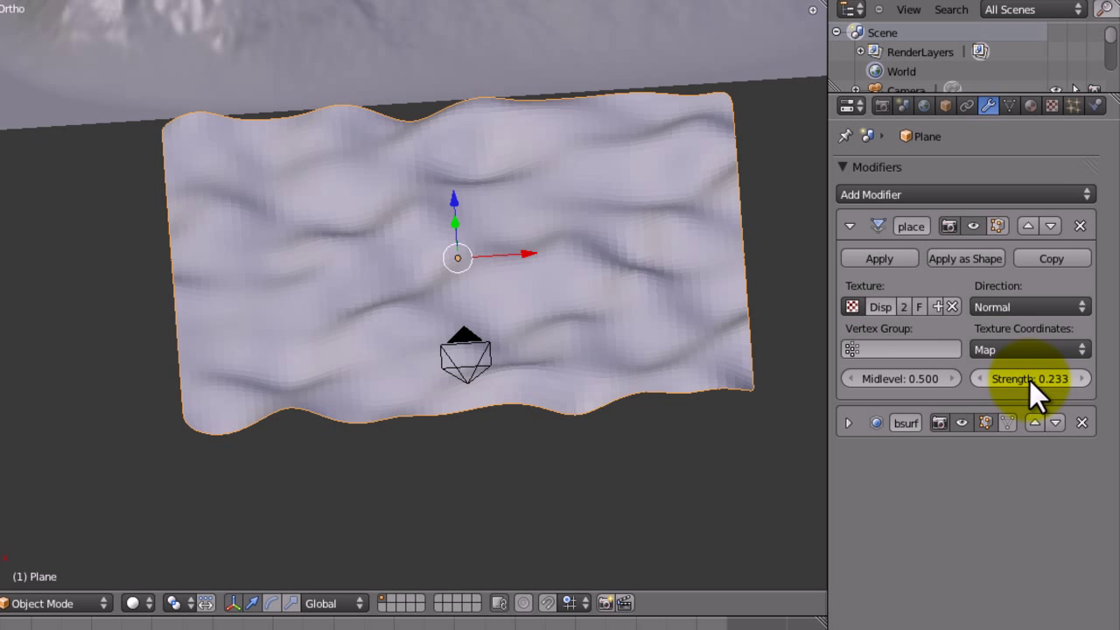
drag(1027, 380, 1007, 385)
middle_drag(525, 332, 399, 359)
scroll(468, 385, up, 5)
middle_drag(468, 383, 424, 426)
shift+middle_drag(341, 430, 417, 326)
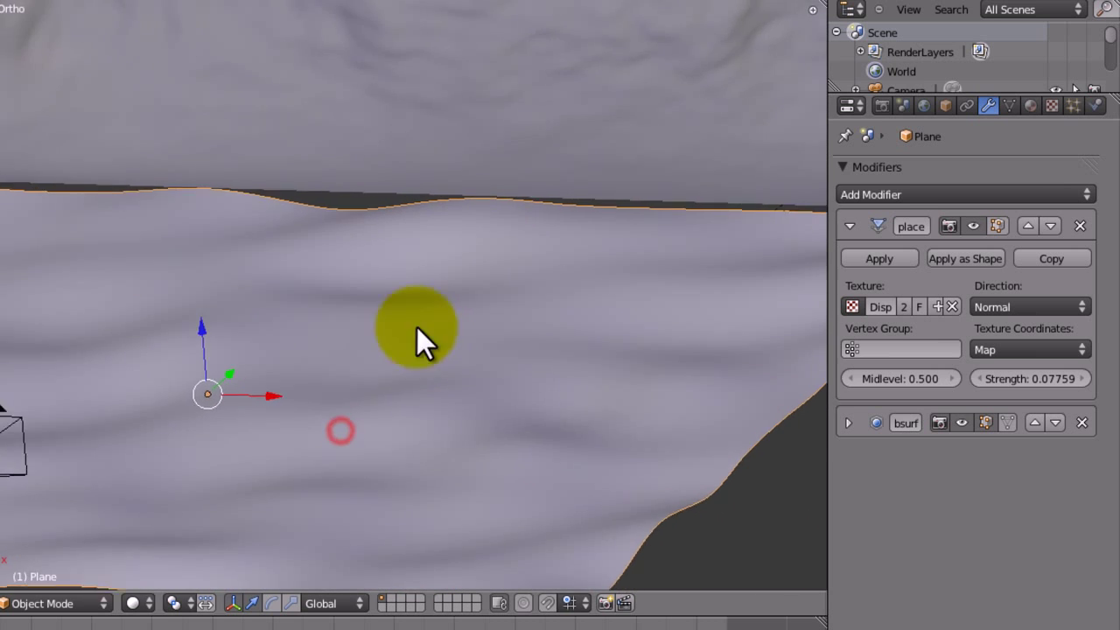
- Set the Subdivision Surface modifier's view and render subdivisions to 3 and inspect the plane's surface up close
scroll(425, 345, down, 5)
middle_drag(395, 176, 451, 221)
click(849, 226)
click(849, 263)
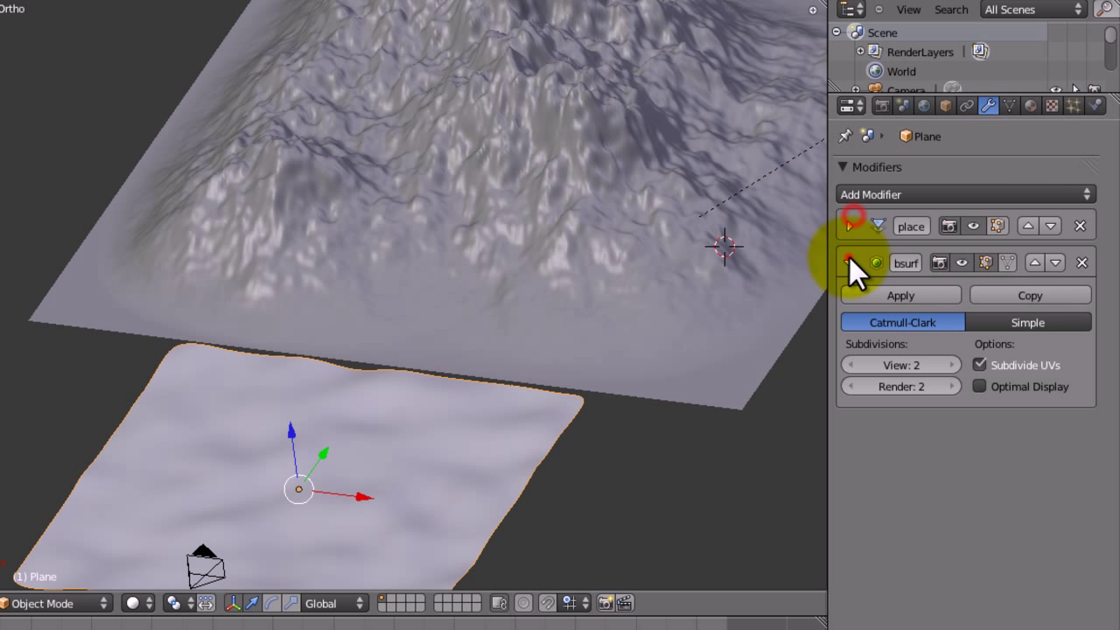
click(951, 365)
click(952, 386)
key(KP_Decimal)
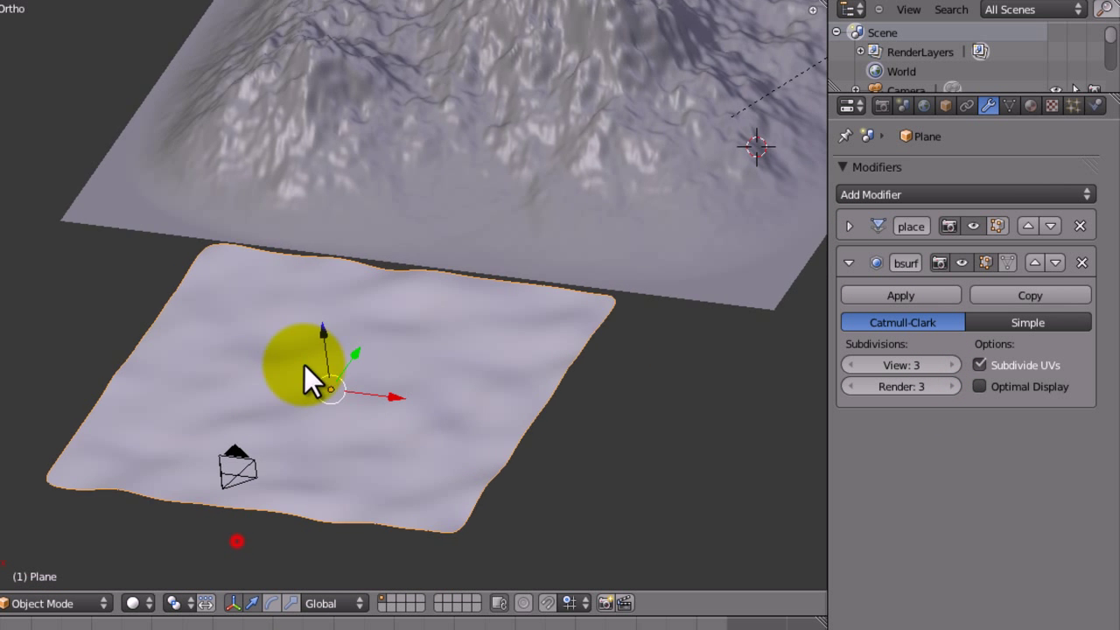
scroll(163, 336, up, 5)
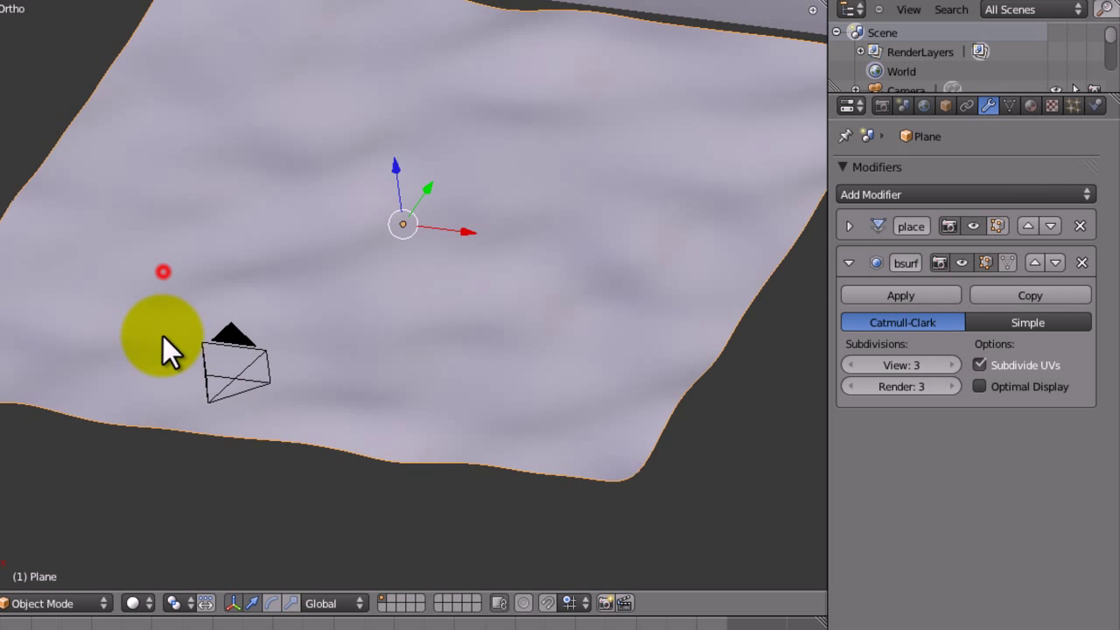
scroll(157, 313, up, 4)
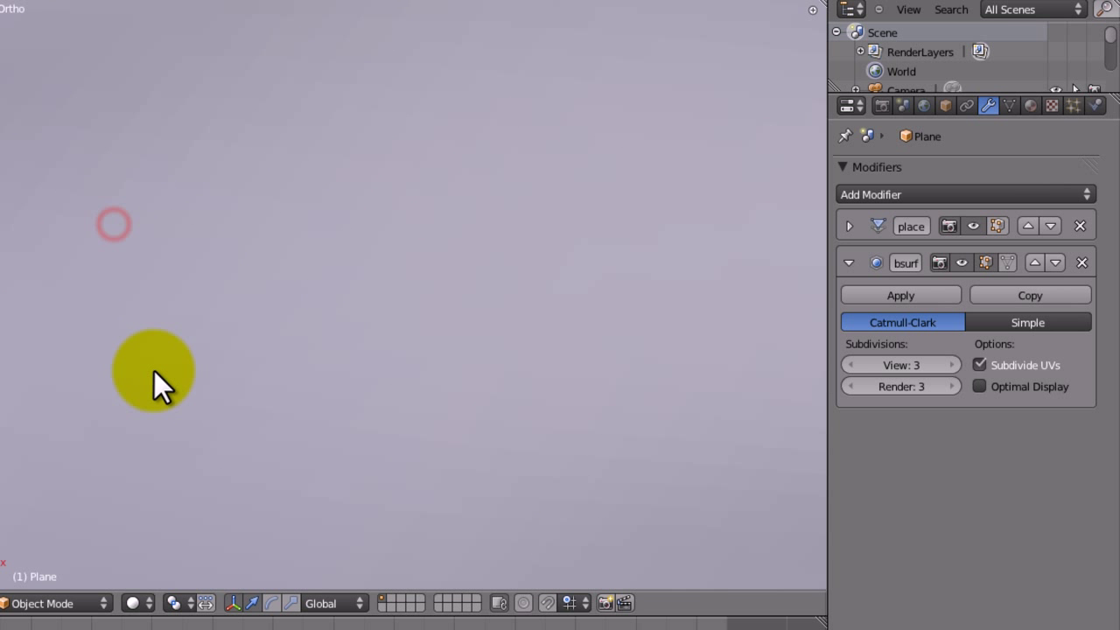
ctrl+middle_drag(330, 383, 287, 245)
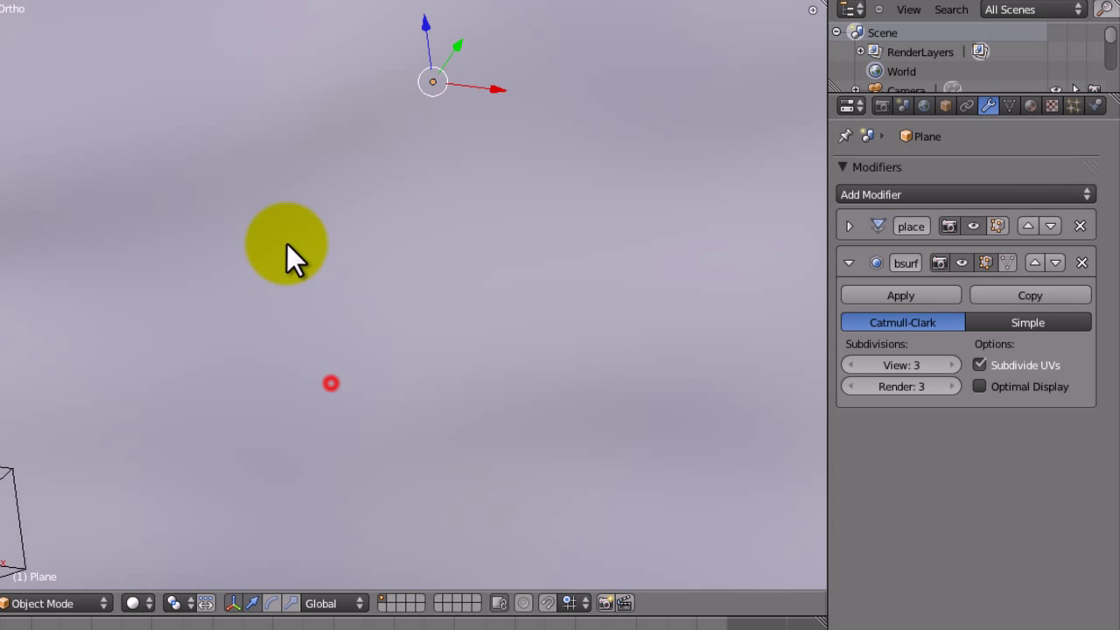
ctrl+middle_drag(283, 289, 276, 123)
shift+middle_drag(274, 178, 199, 274)
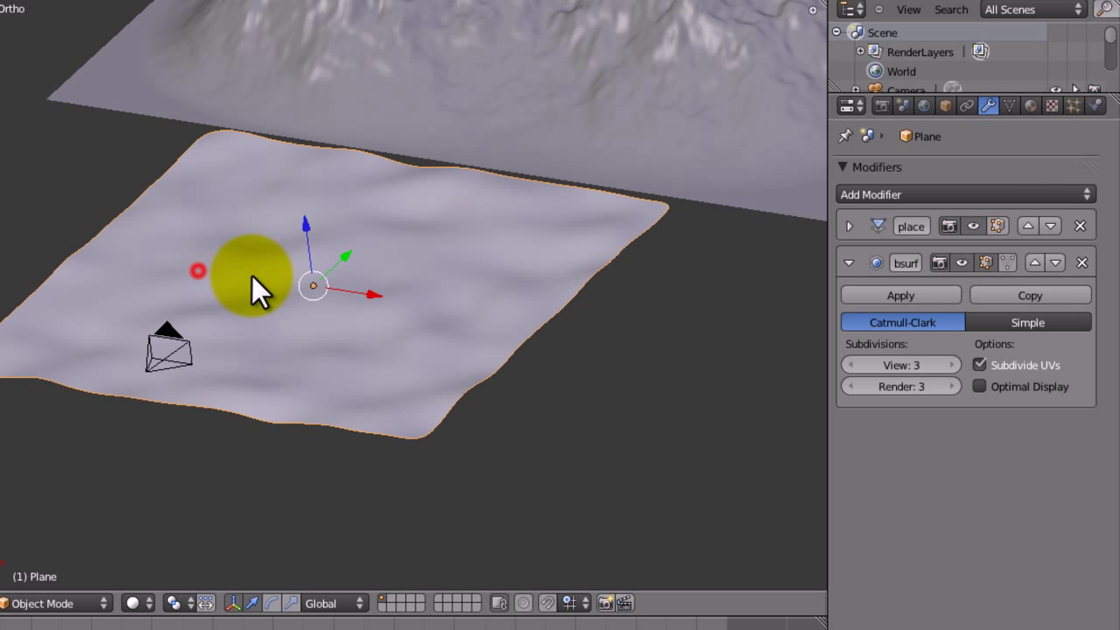
middle_drag(252, 276, 295, 317)
- Add a second texture to the plane's Sand material, below Disp, and set its type to Image or Movie
click(1052, 106)
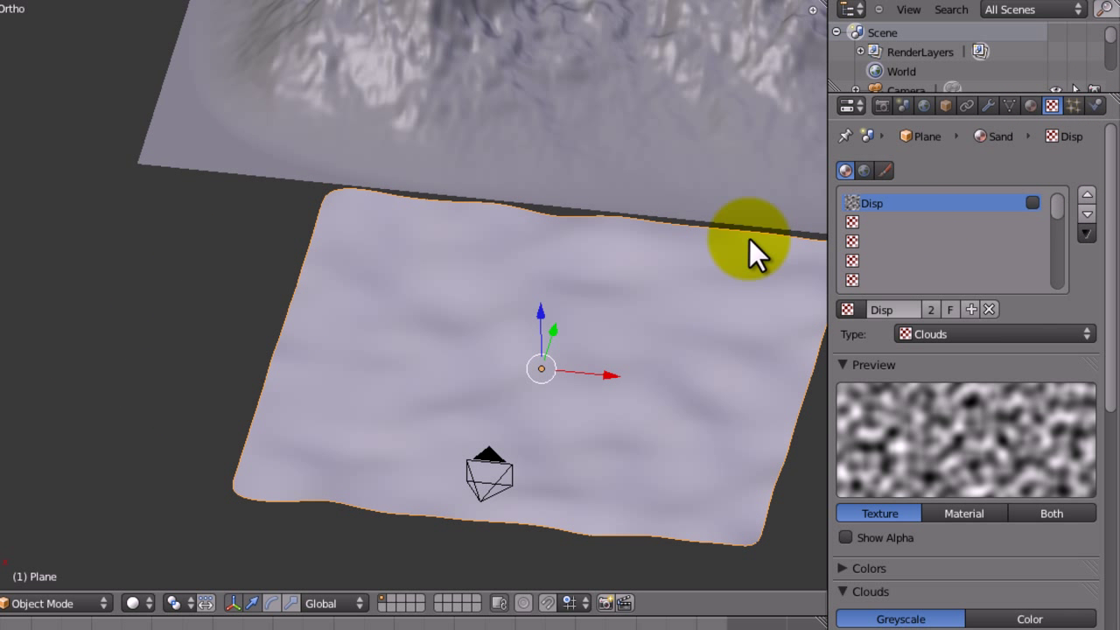
click(870, 223)
click(896, 306)
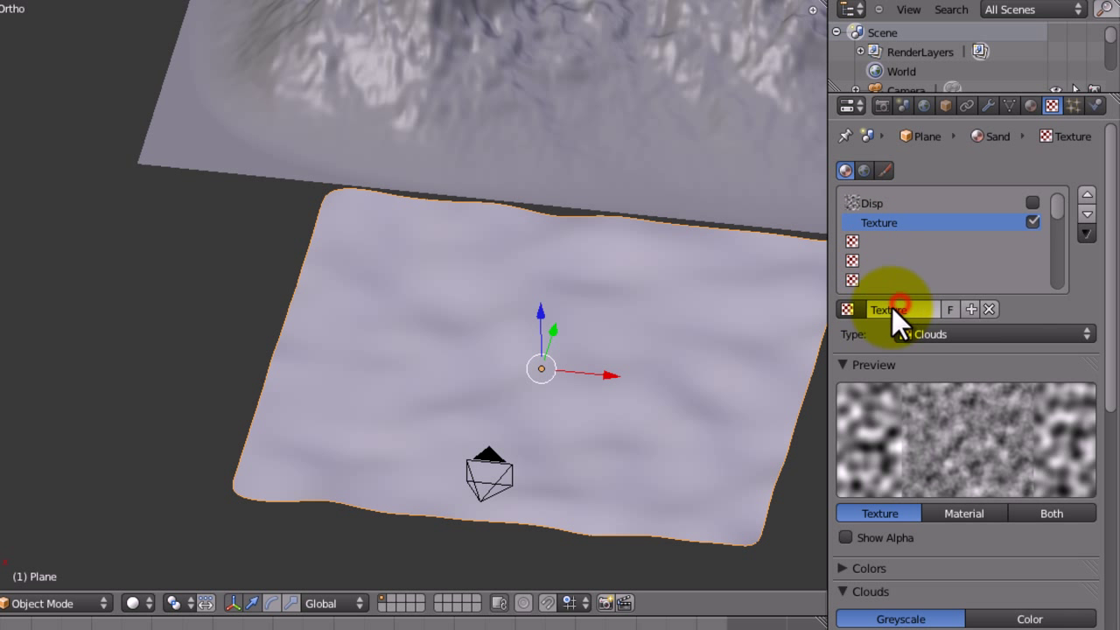
click(928, 335)
click(947, 207)
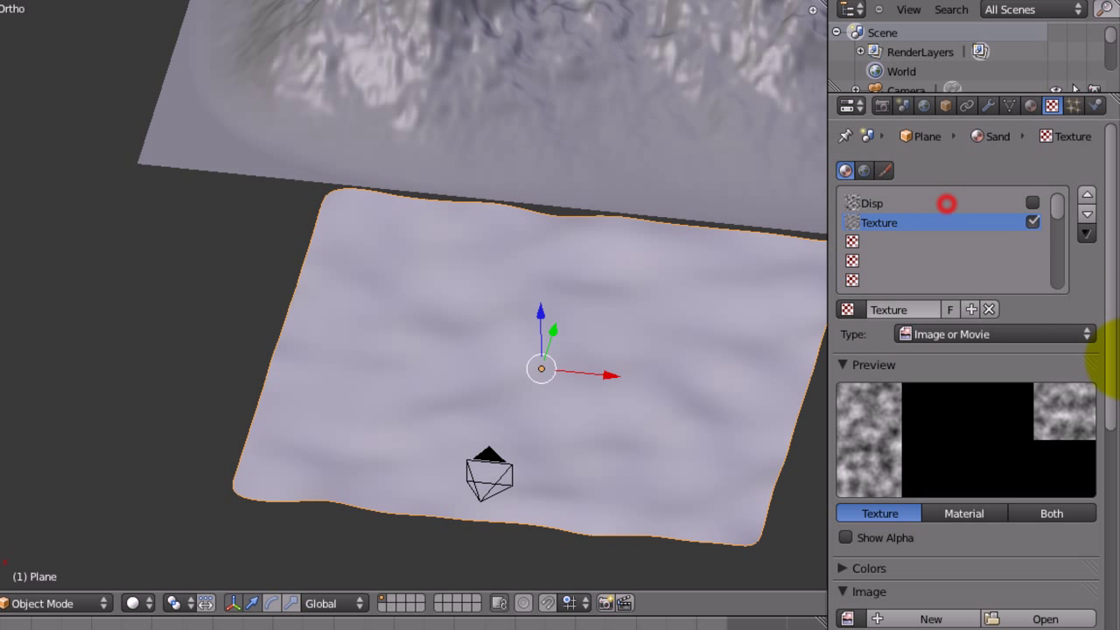
- Load Sand.jpg from the Desktop's Mountains\Textures folder as the new texture's image
click(1044, 617)
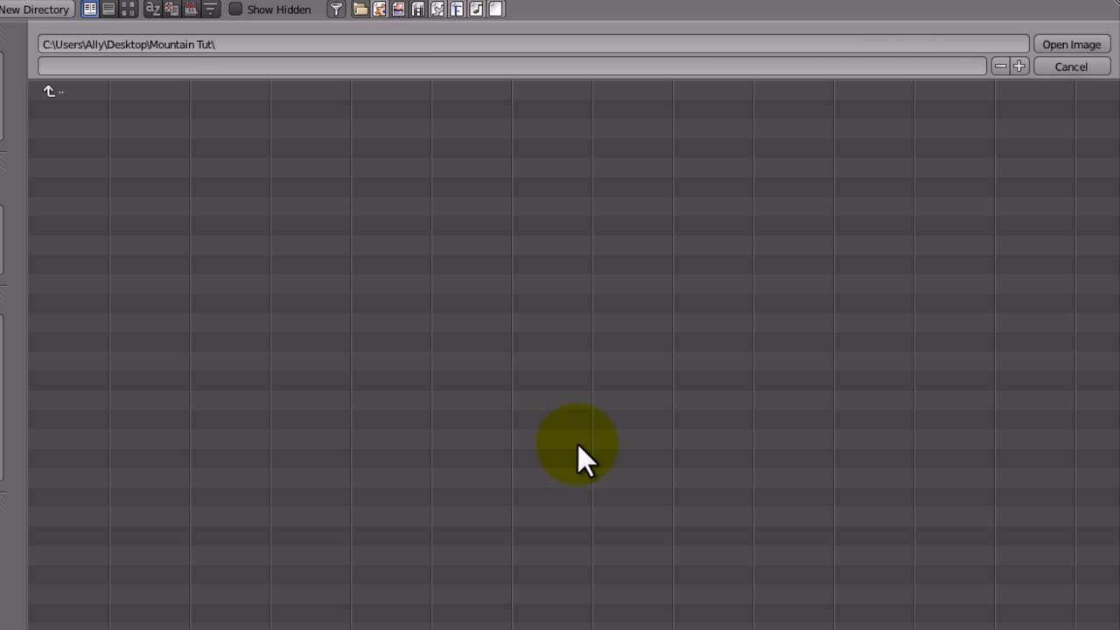
click(2, 267)
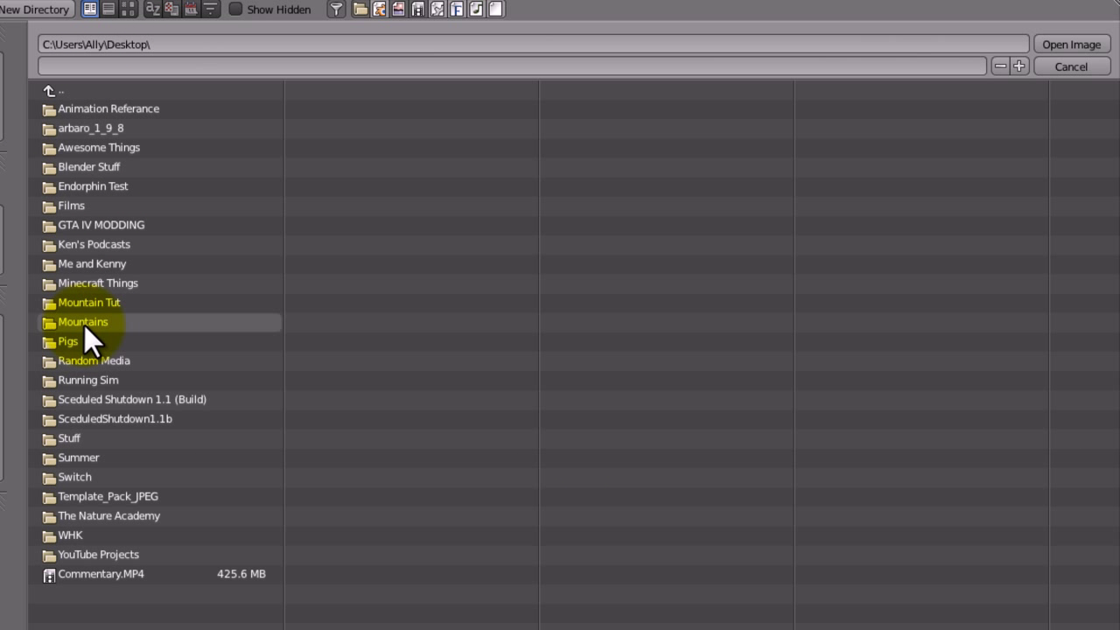
click(84, 325)
click(87, 107)
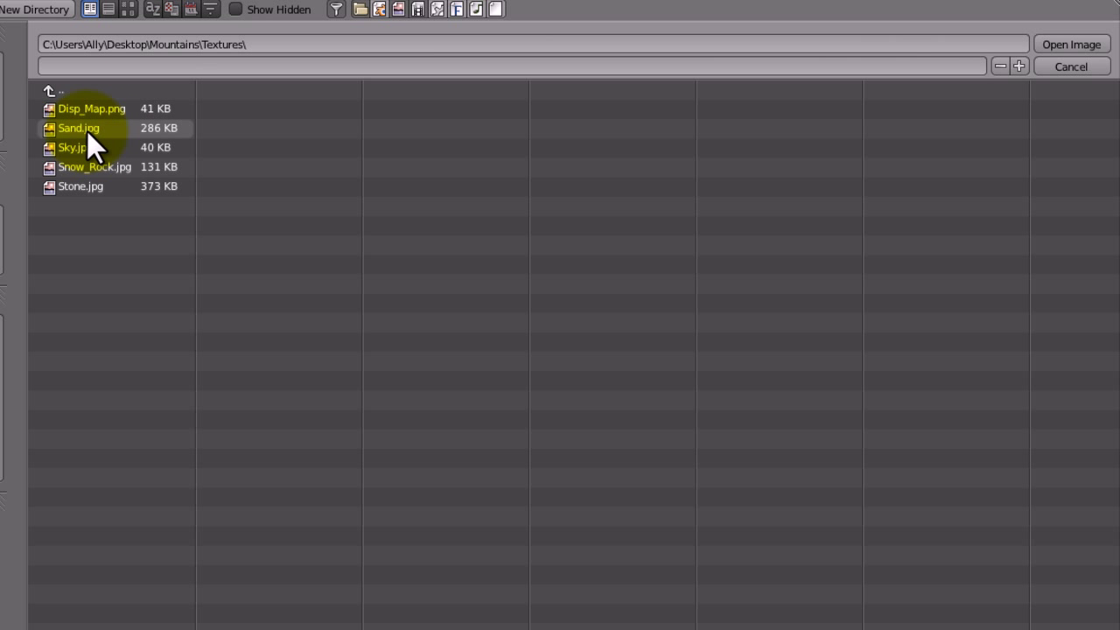
click(86, 129)
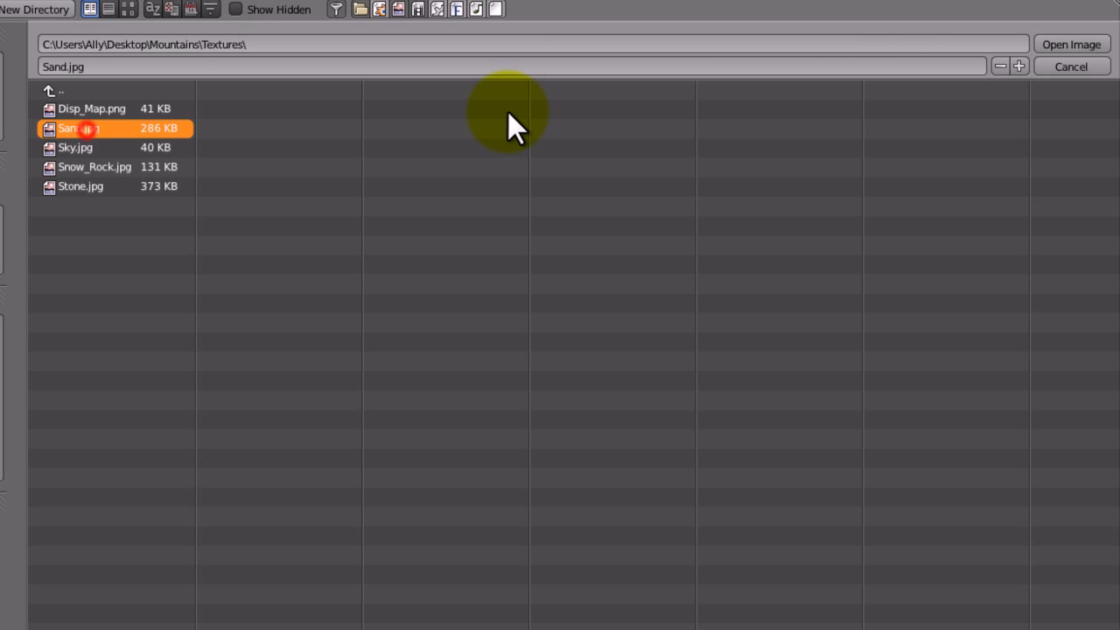
click(1069, 48)
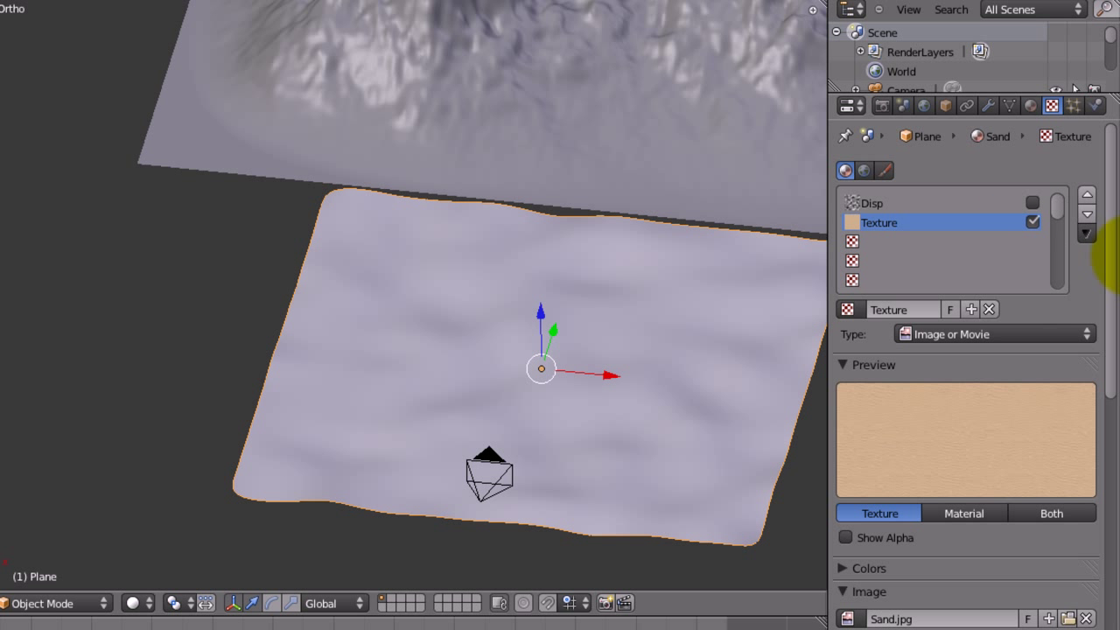
- Review the image texture's mapping and influence settings, and rename the texture to Sand
scroll(1093, 388, down, 12)
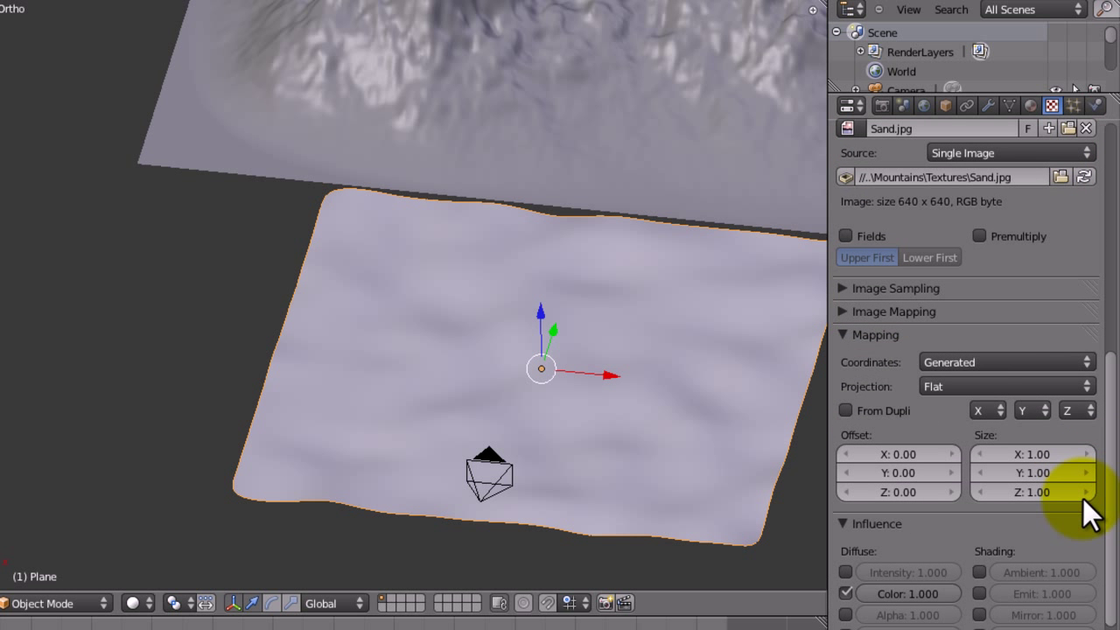
scroll(1082, 498, up, 12)
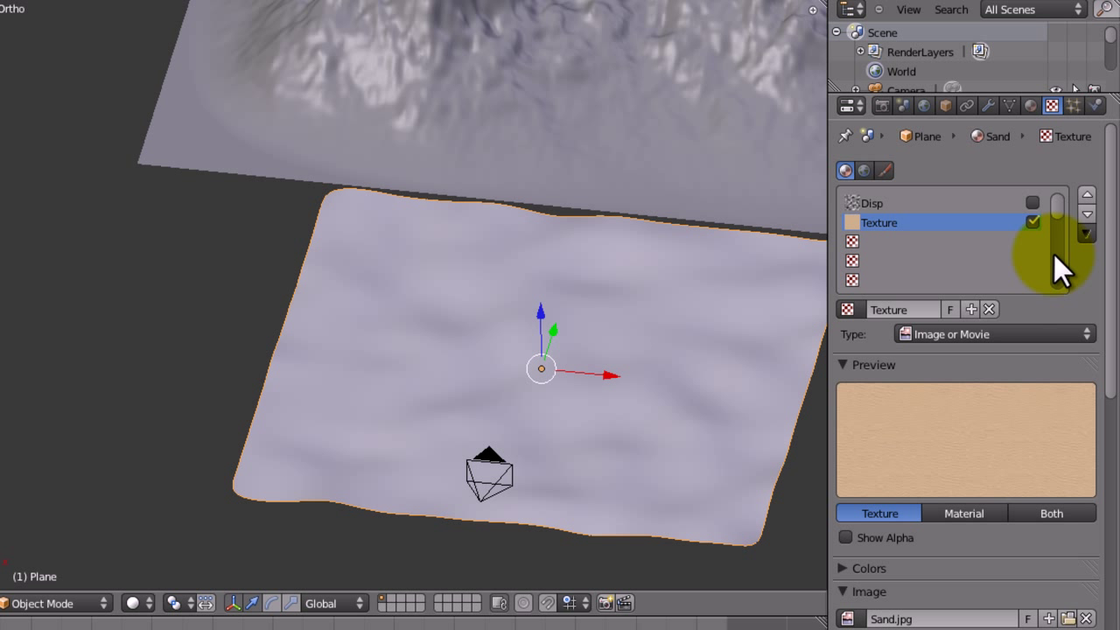
click(912, 309)
text(Da)
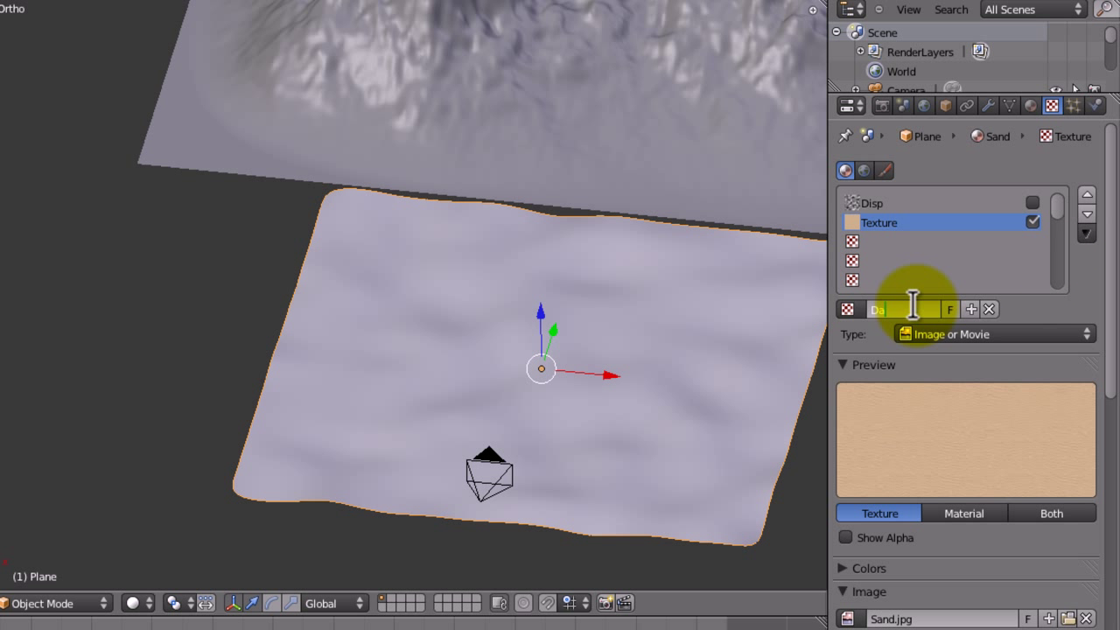
text(and)
key(Return)
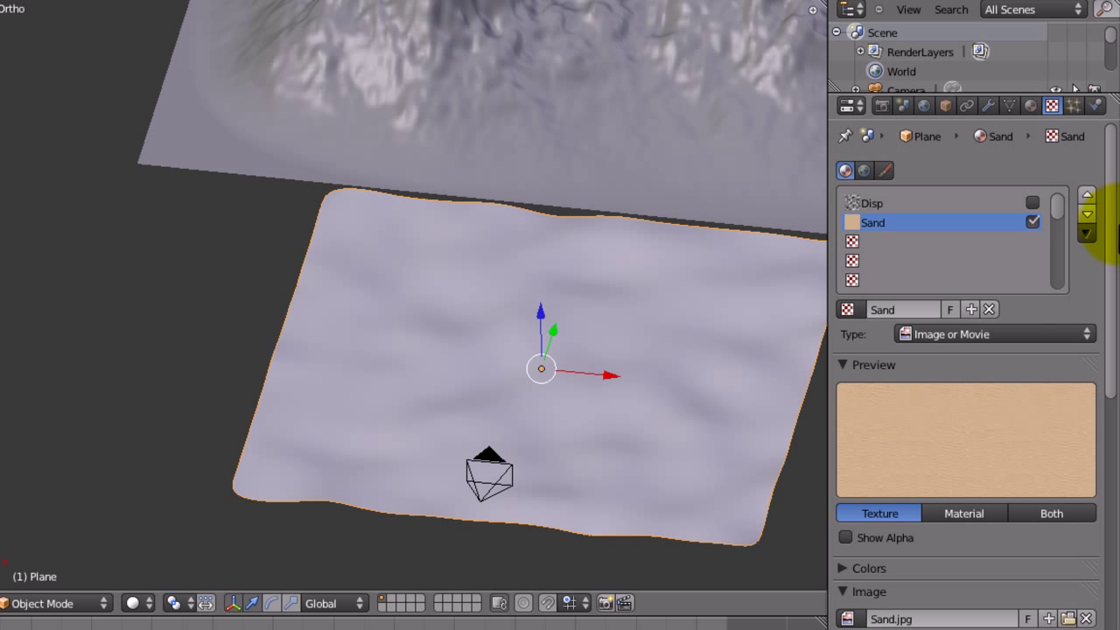
- Add a second Displace modifier after the plane's Subdivision Surface modifier and assign the Sand texture to it
click(993, 105)
click(848, 259)
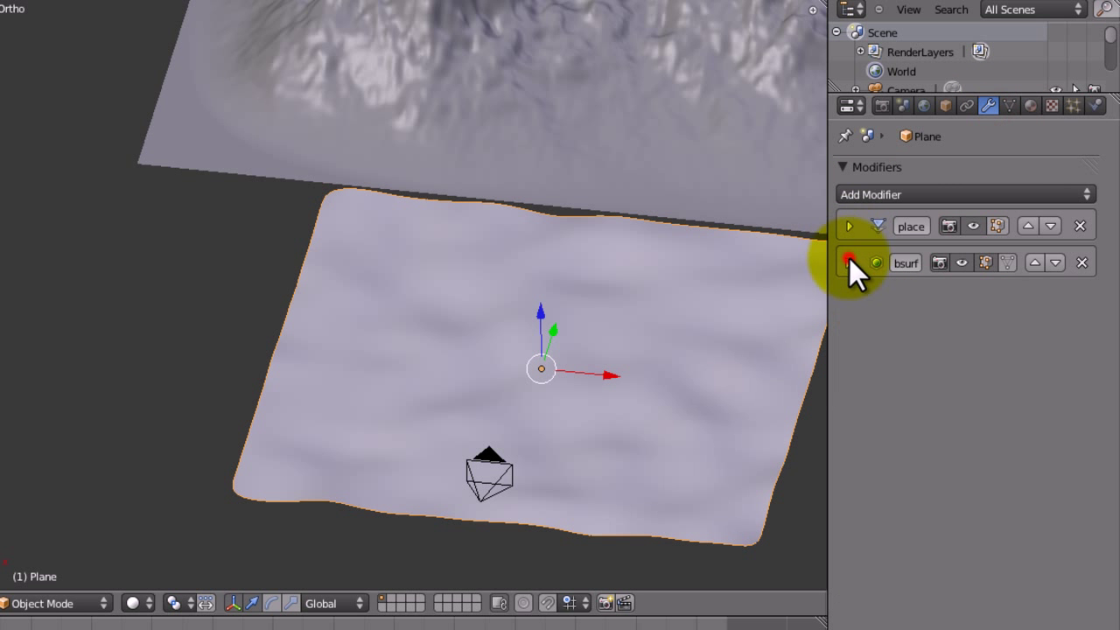
click(864, 194)
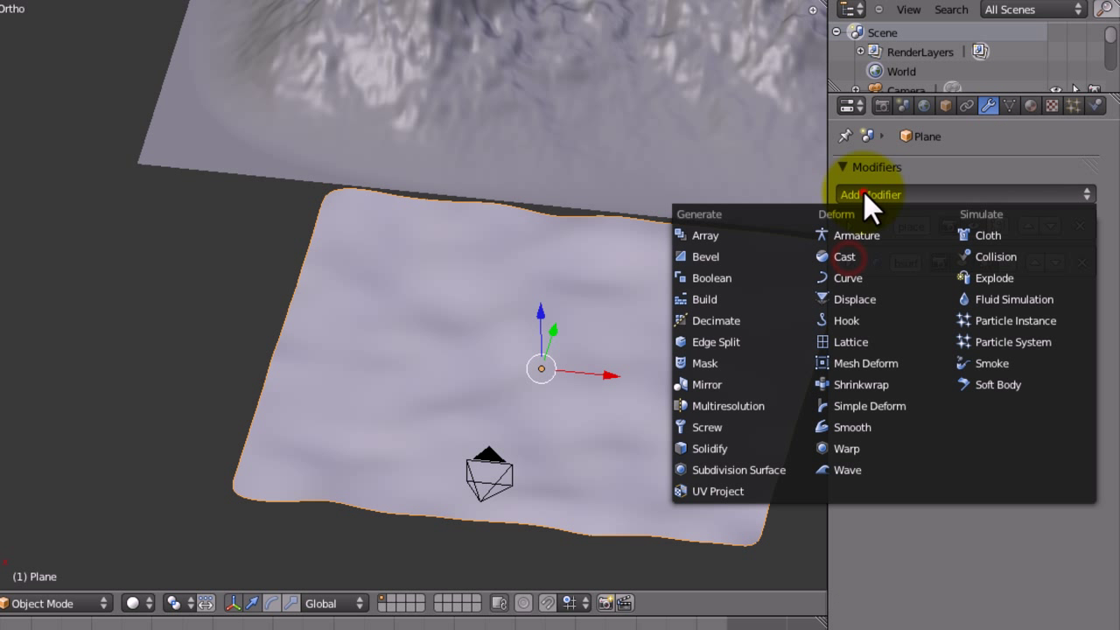
click(853, 294)
click(852, 380)
click(855, 427)
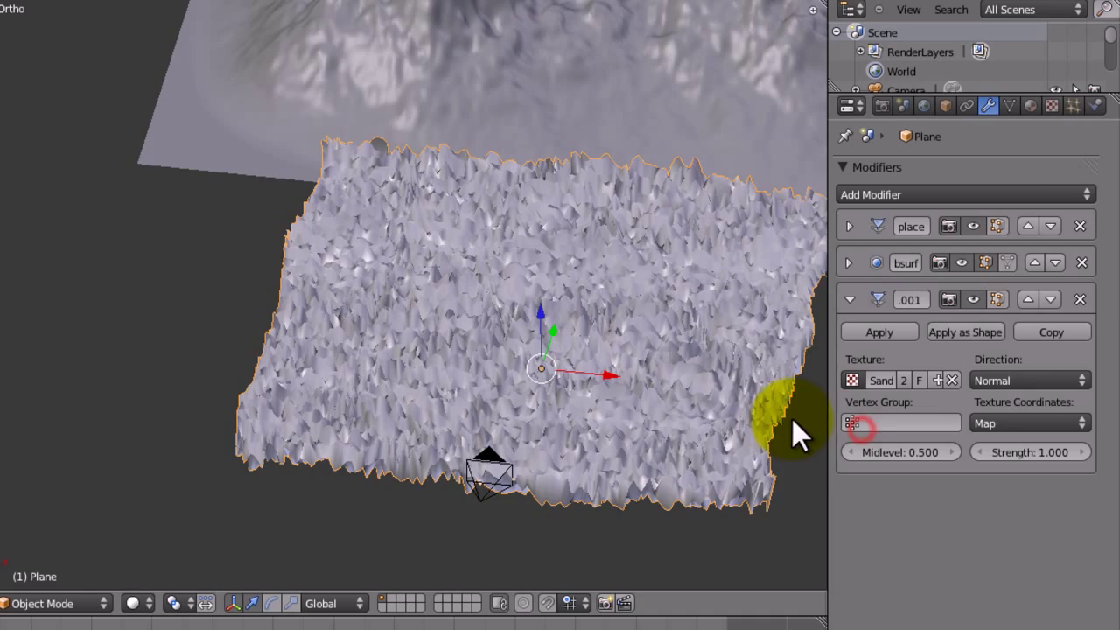
- Set the second Displace modifier's direction to Z and its strength to 0.03599, checking the ripples from different angles
shift+middle_drag(700, 422, 581, 480)
drag(1031, 461, 993, 455)
click(624, 369)
middle_drag(519, 345, 523, 405)
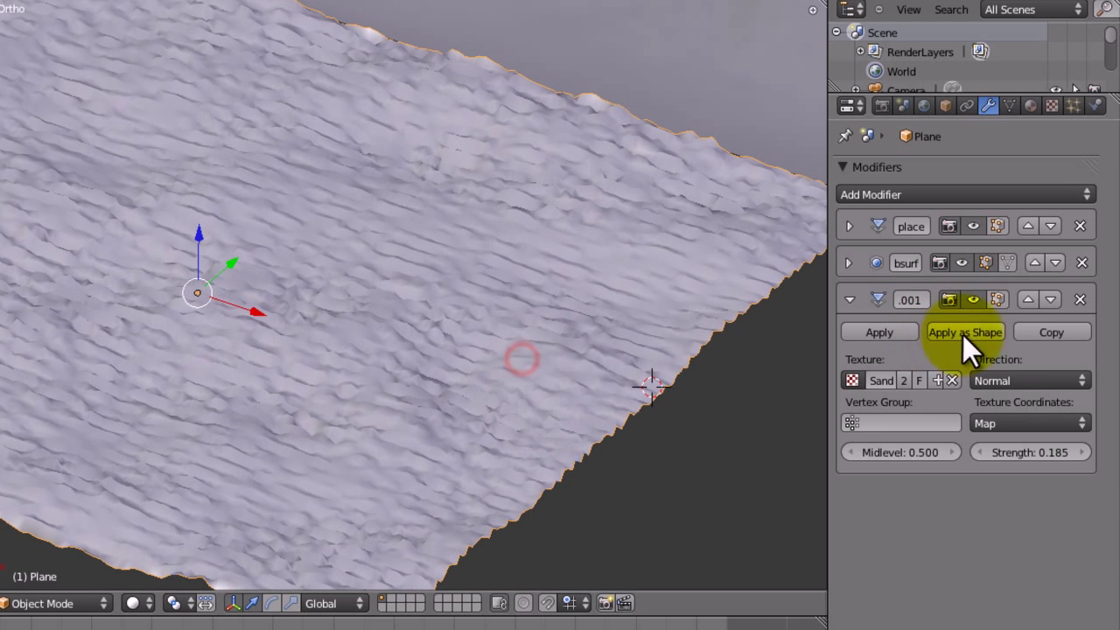
click(1005, 373)
click(997, 321)
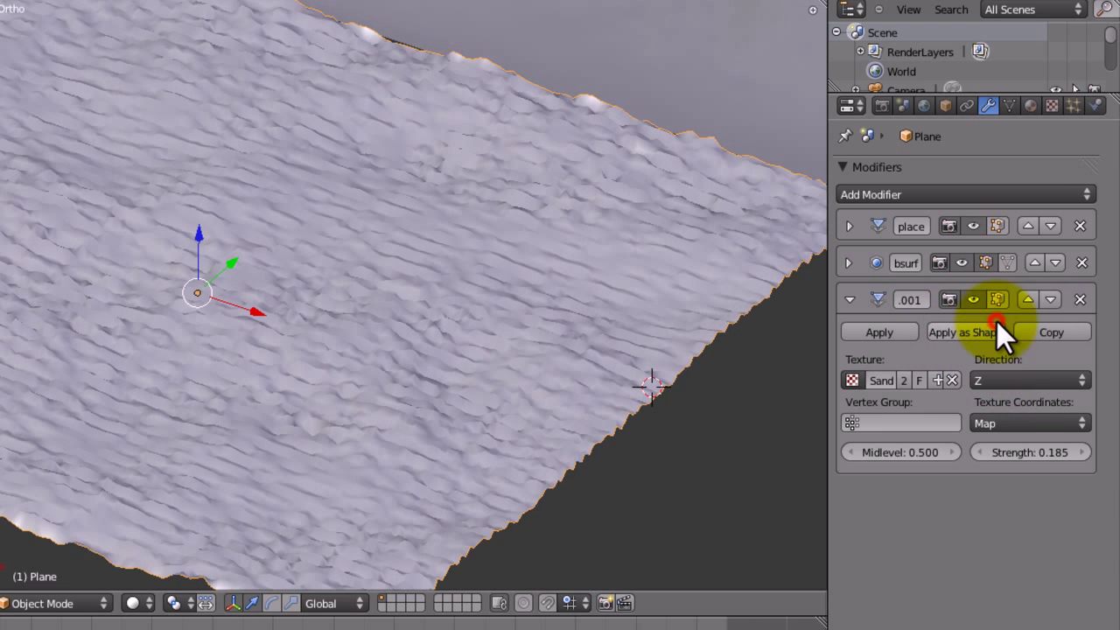
drag(1046, 455, 1026, 458)
middle_drag(490, 411, 435, 473)
- Look through the camera and raise it along the Z axis to a height of about 0.96
key(KP_0)
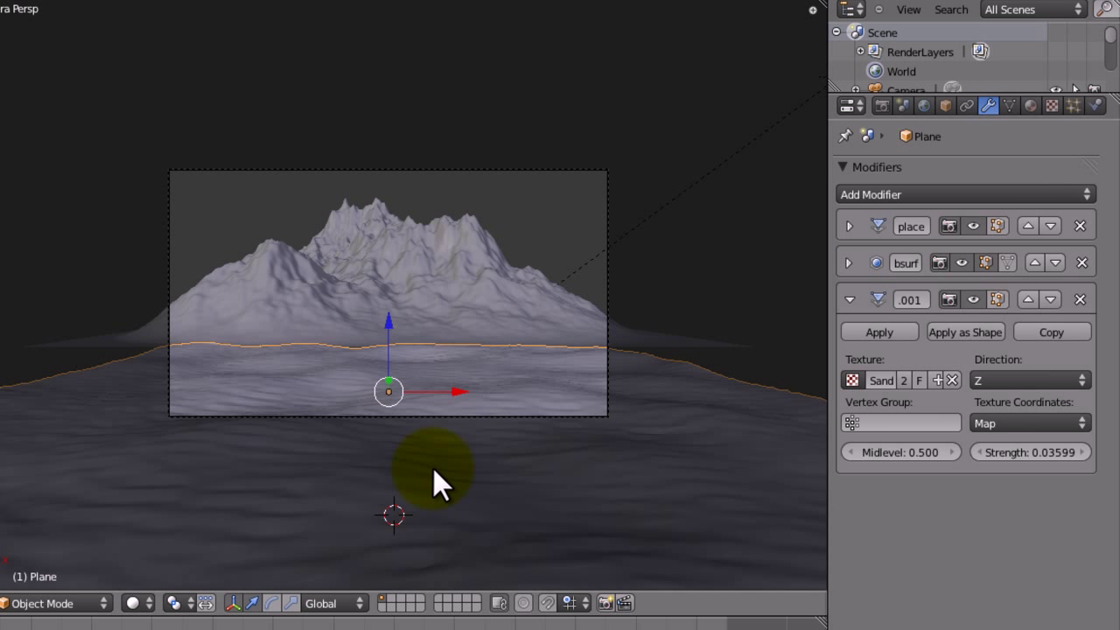
right_click(433, 416)
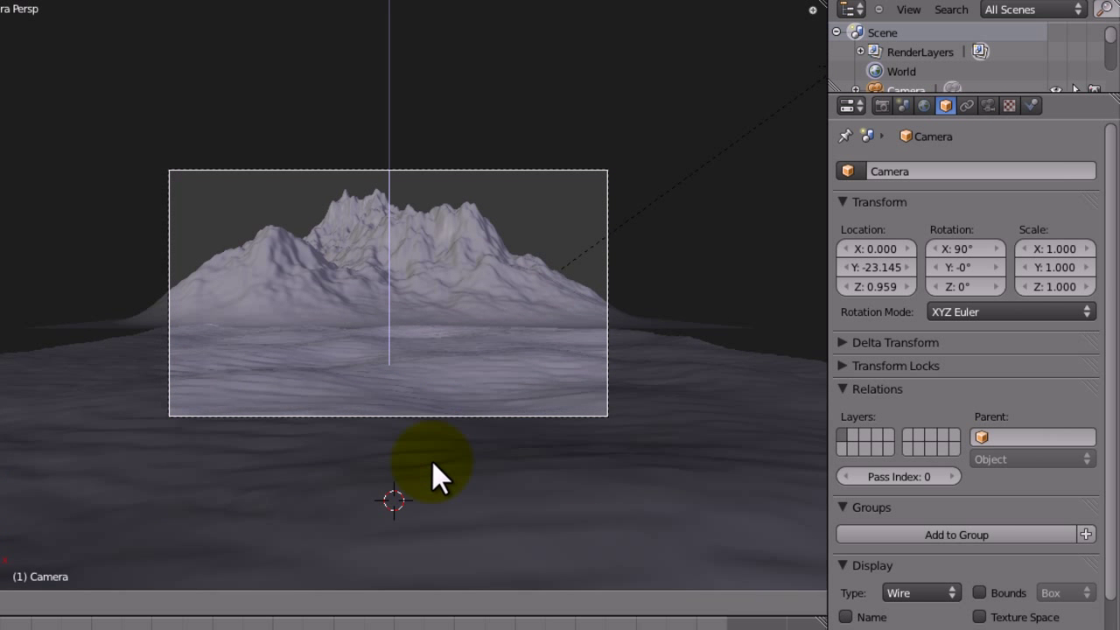
click(432, 463)
- Set the view and render subdivisions of the plane's Subdivision Surface modifier to 4
middle_drag(432, 463, 391, 450)
right_click(391, 450)
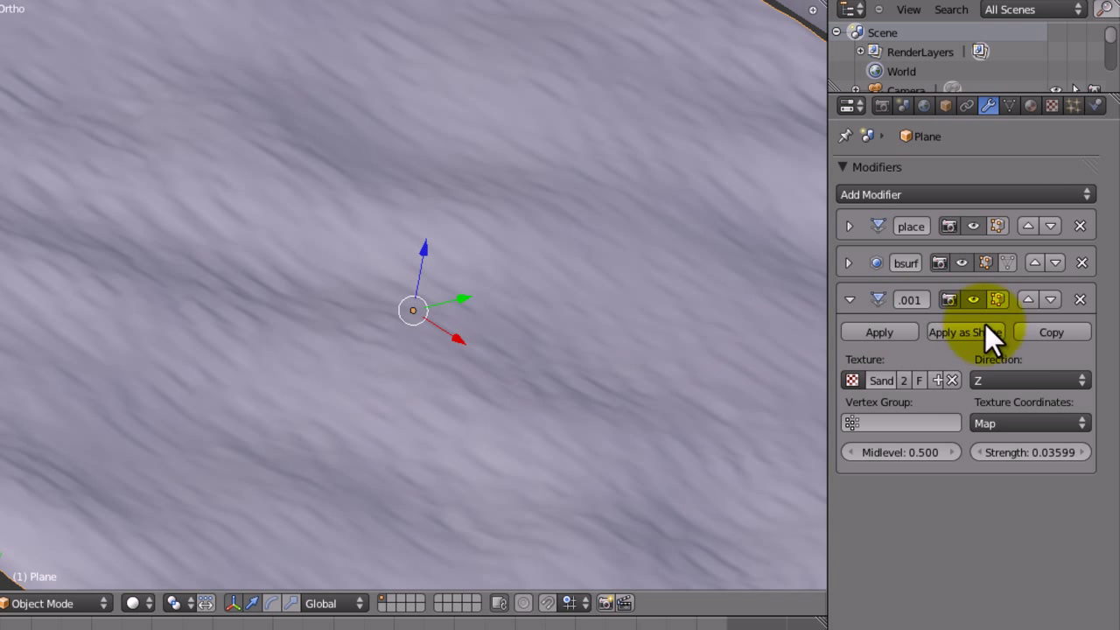
click(849, 300)
click(849, 263)
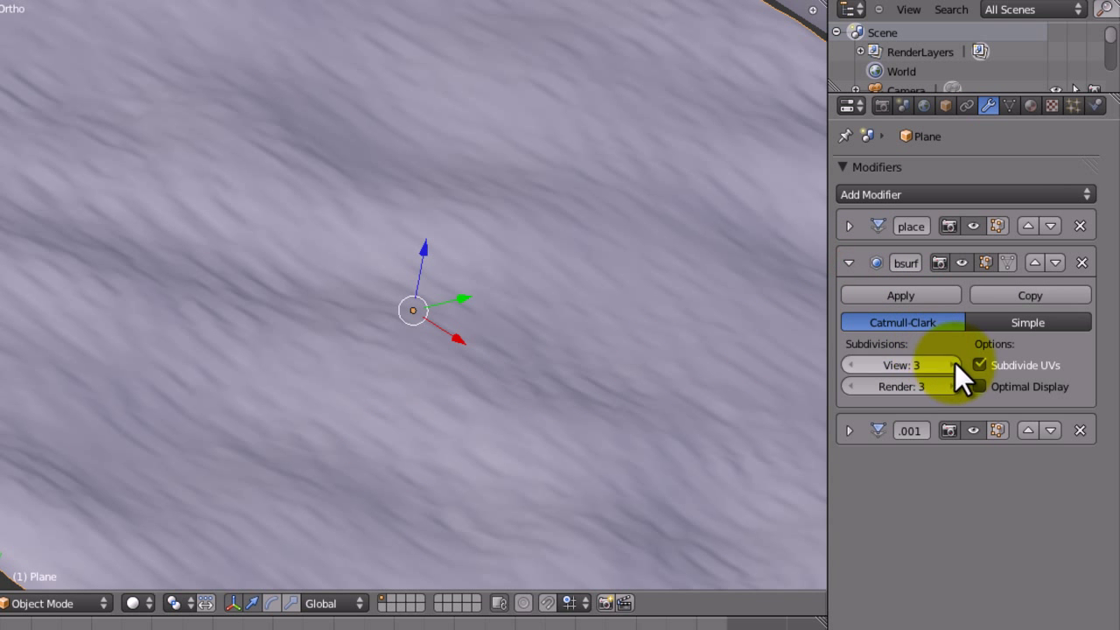
click(952, 366)
click(951, 385)
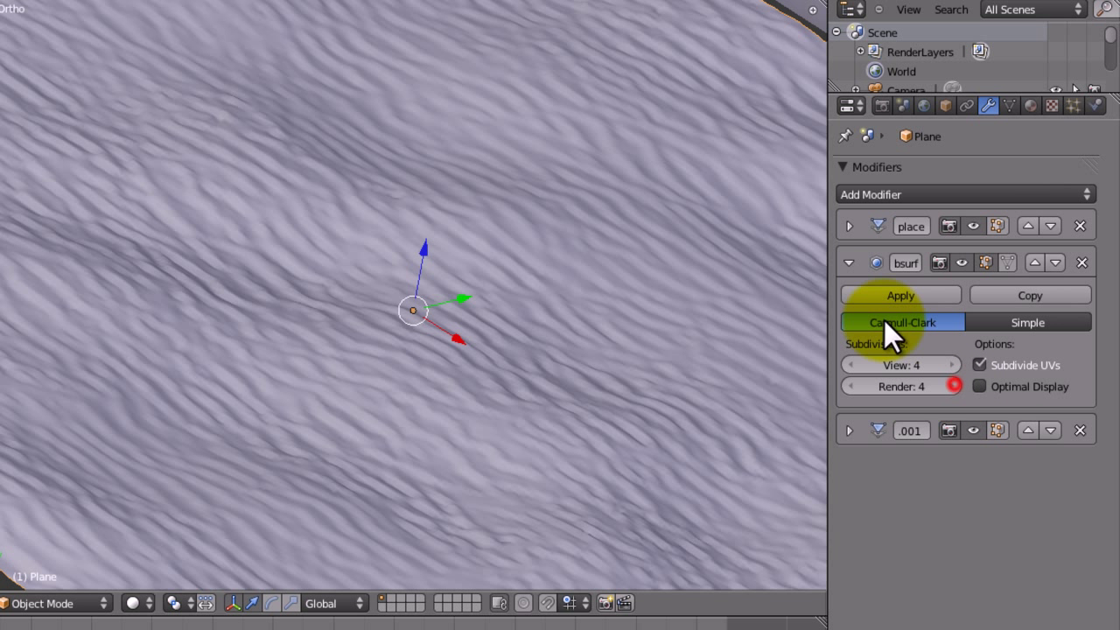
- Set the second Displace modifier's strength to 0.02 and check the fine ripples from several angles
click(849, 263)
click(849, 300)
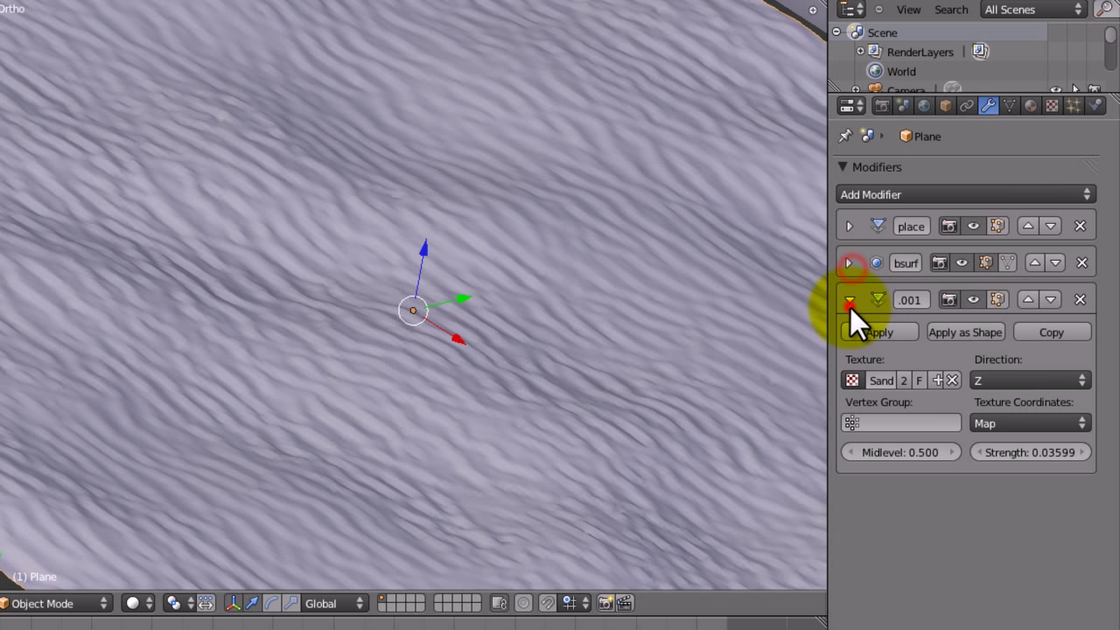
click(1031, 451)
text(.02)
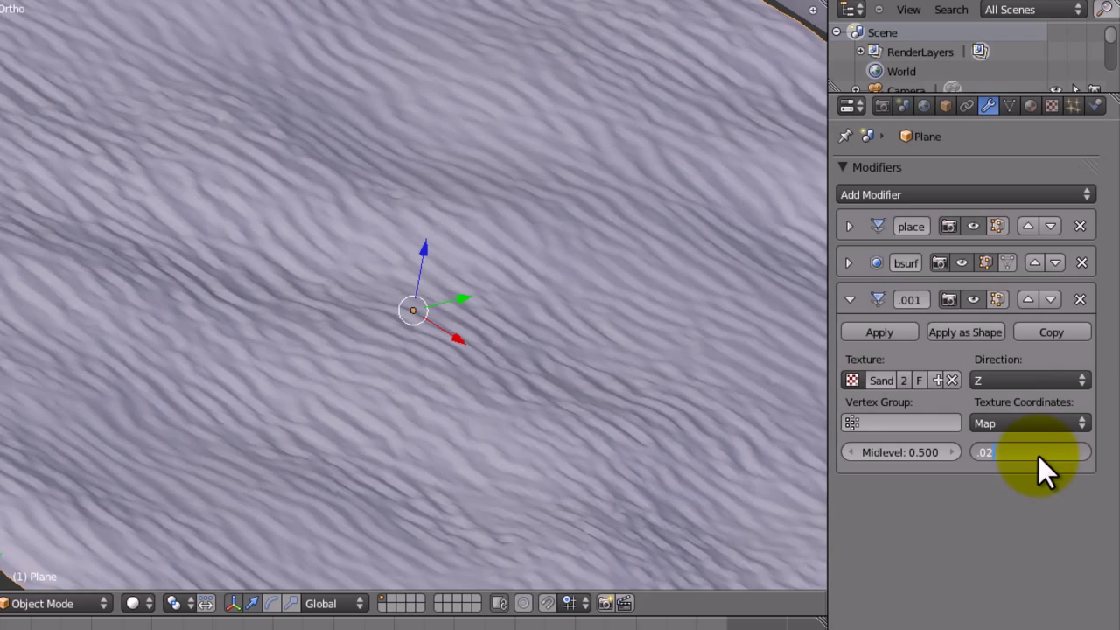
key(Return)
middle_drag(656, 345, 578, 325)
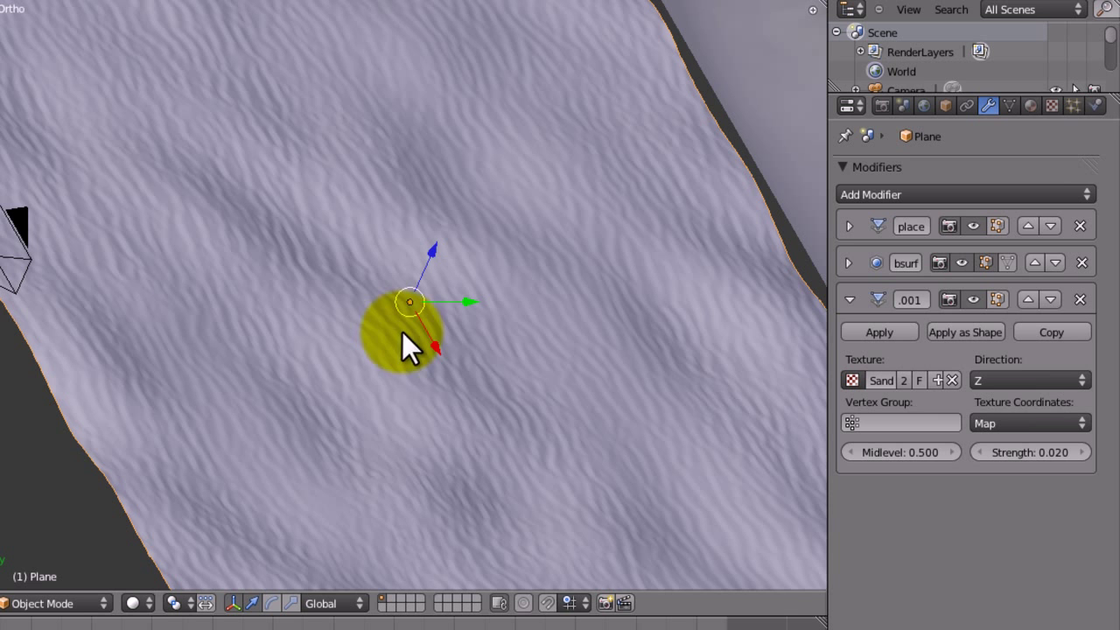
middle_drag(402, 332, 333, 368)
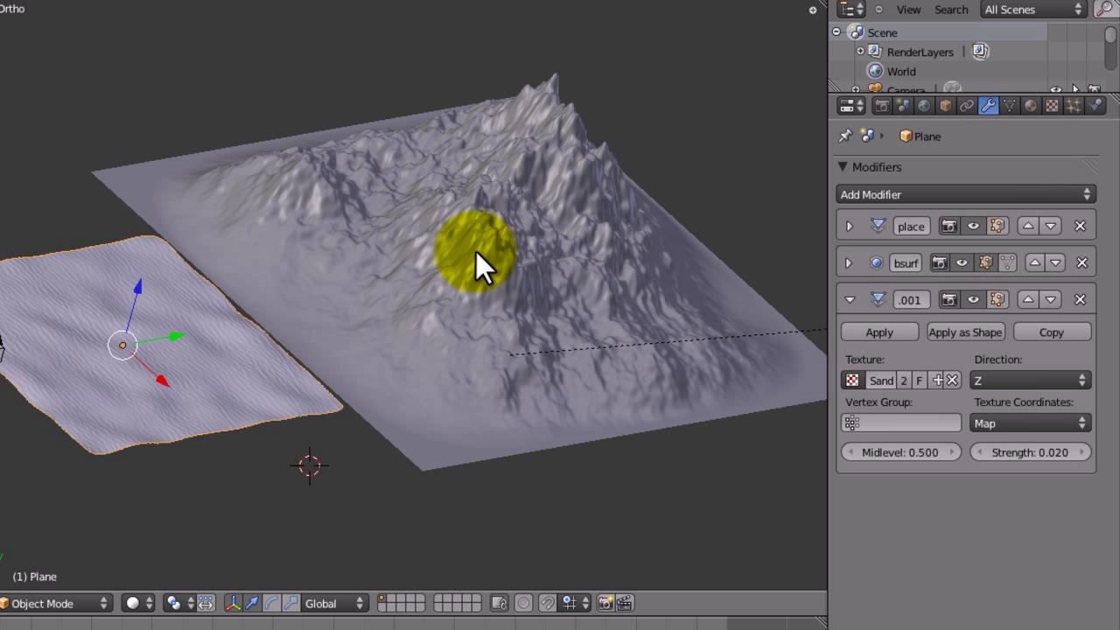
- Select the mountain landscape and save the scene over Part 1.blend
right_click(476, 251)
key(ctrl+s)
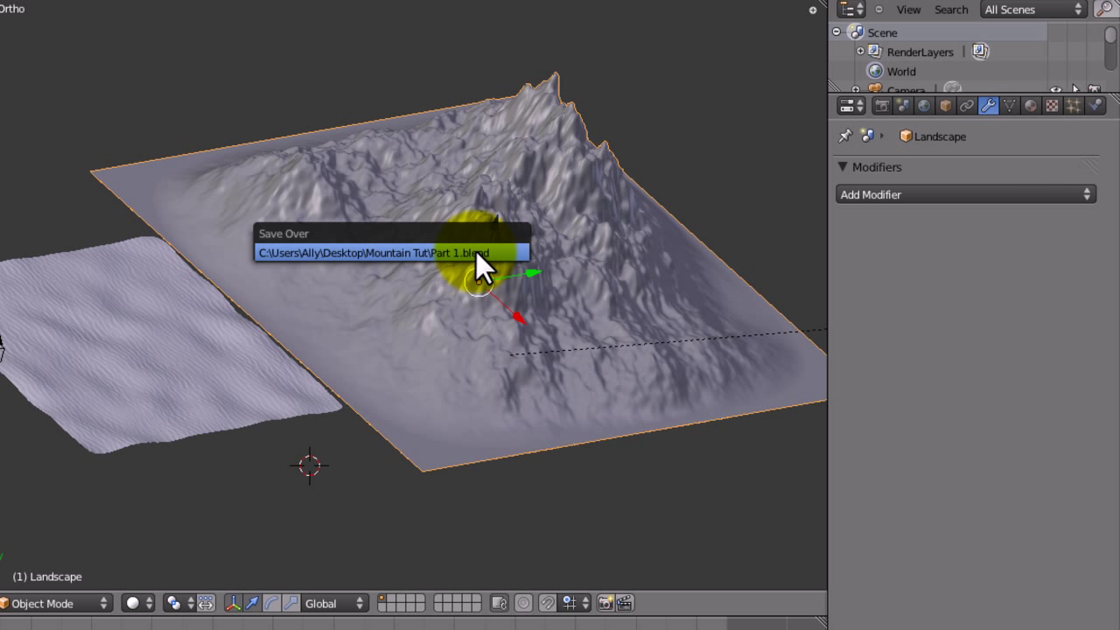
click(476, 251)
- Save the scene as a new file named Part 2.blend in the Mountain Tut folder
click(0, 0)
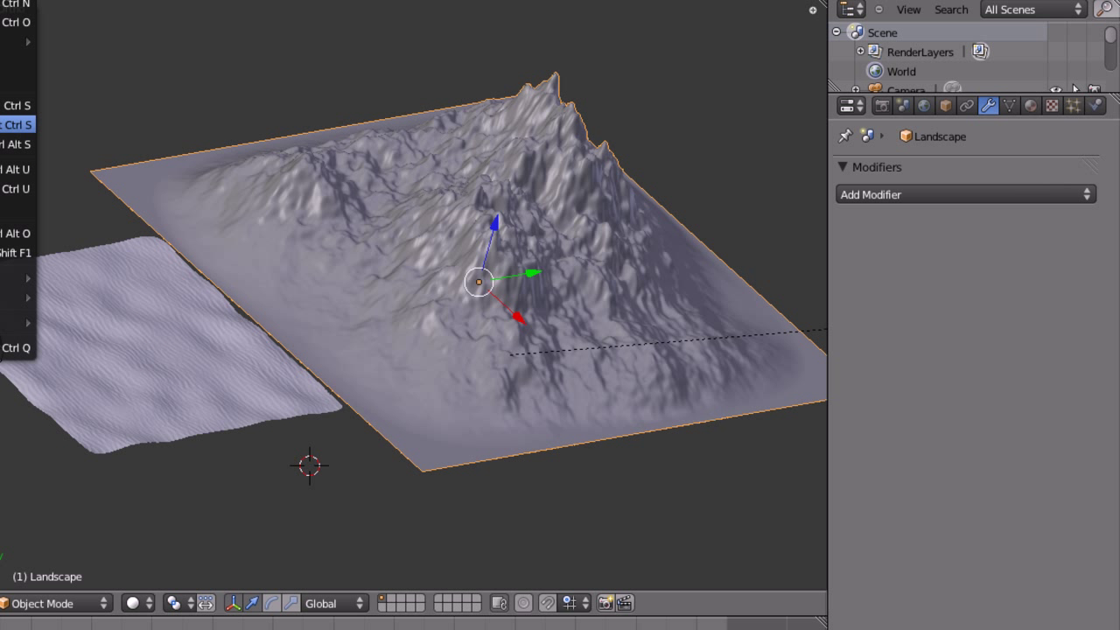
click(18, 124)
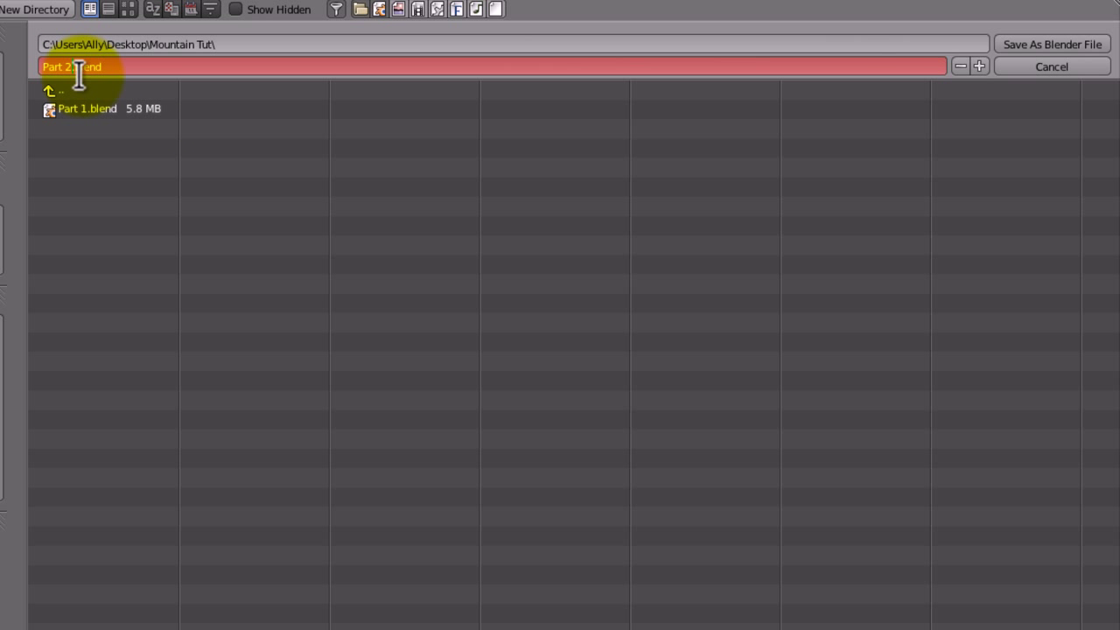
click(1038, 43)
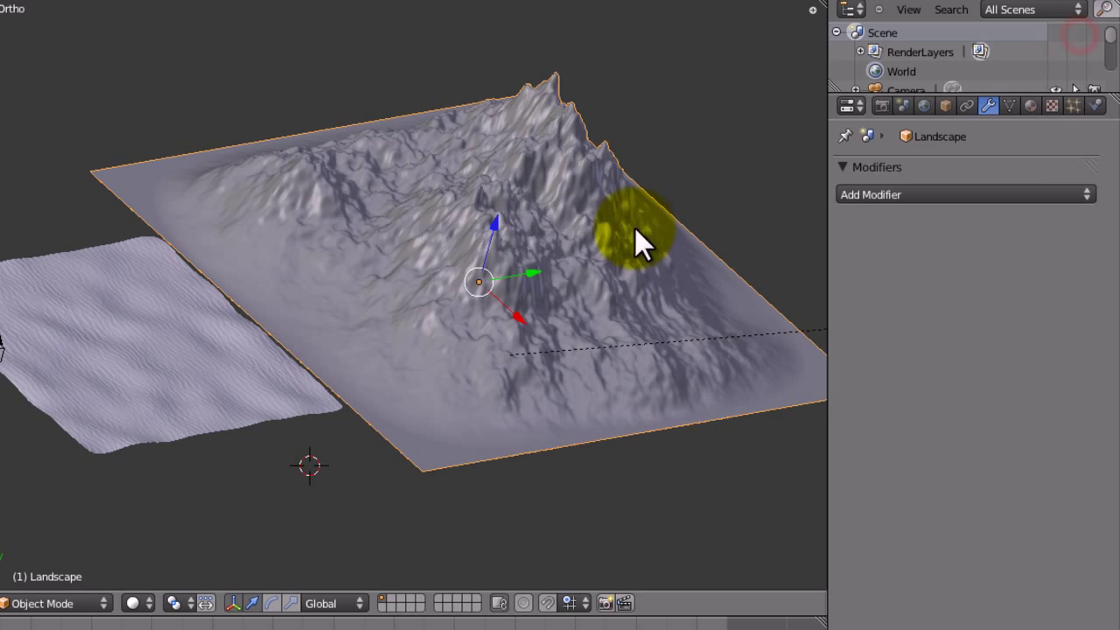
key(ctrl+s)
click(558, 259)
- Add a Subdivision Surface modifier to the mountain landscape and check the smoothed surface up close
middle_drag(559, 259, 345, 298)
scroll(467, 347, up, 5)
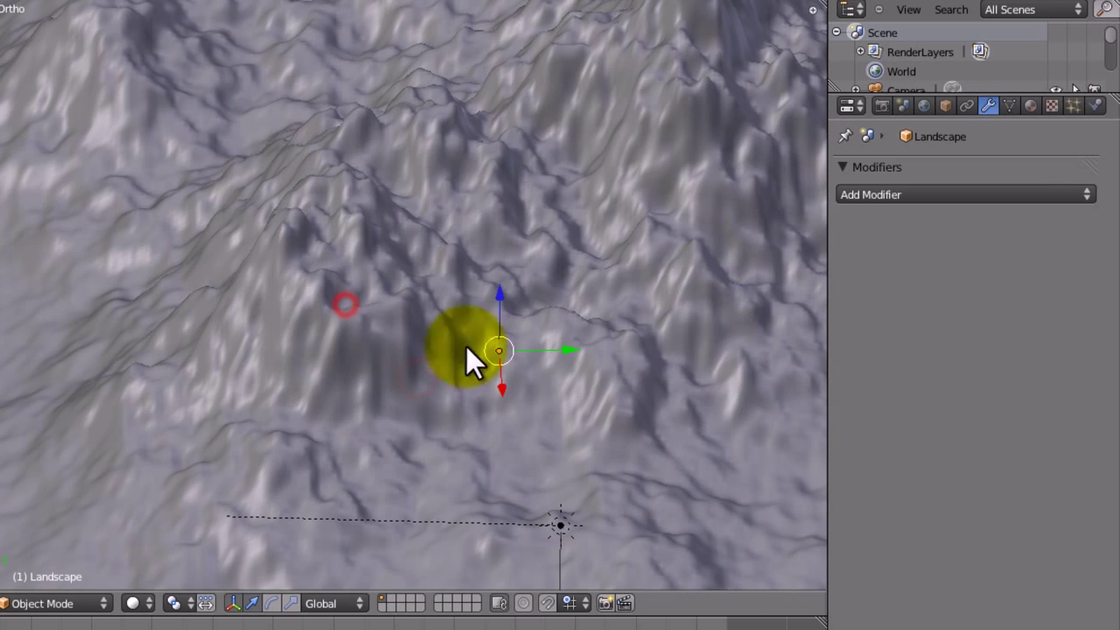
click(862, 196)
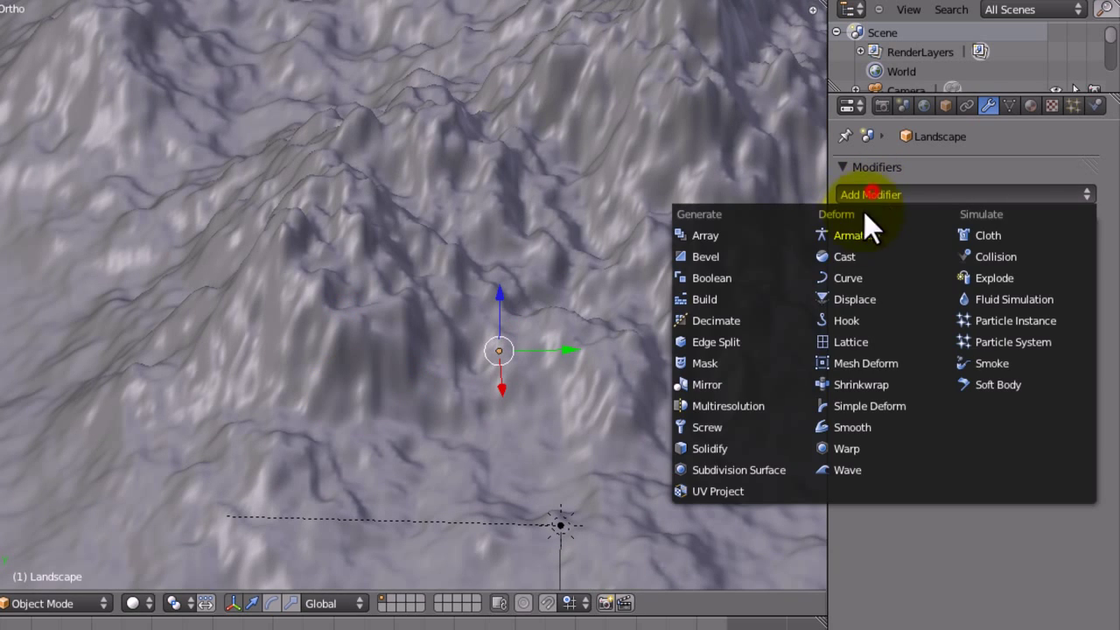
click(742, 470)
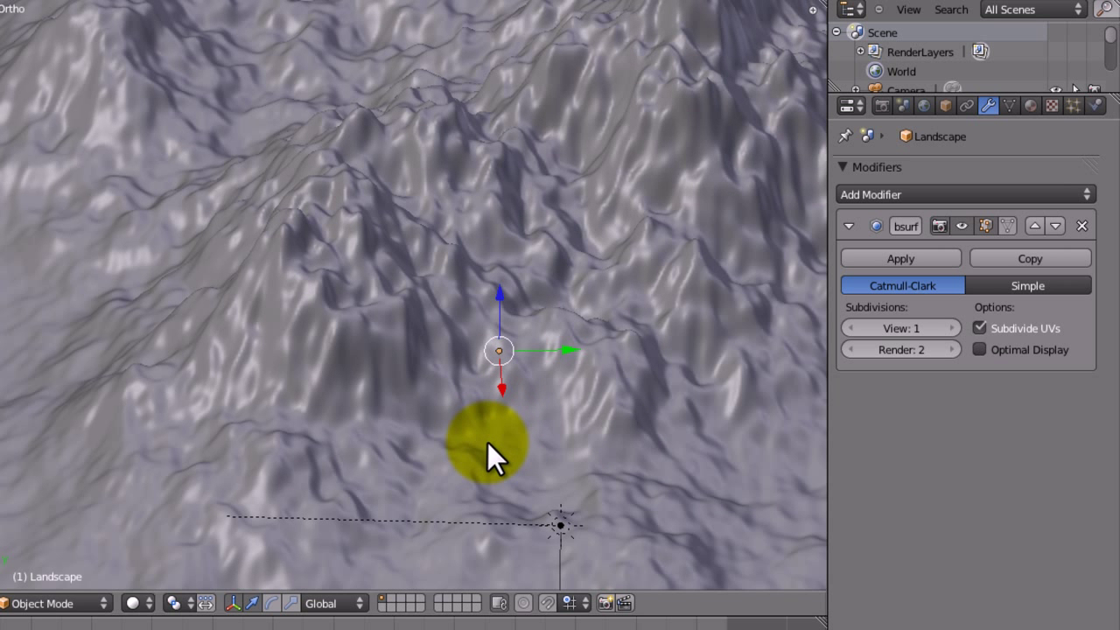
middle_drag(493, 410, 1021, 346)
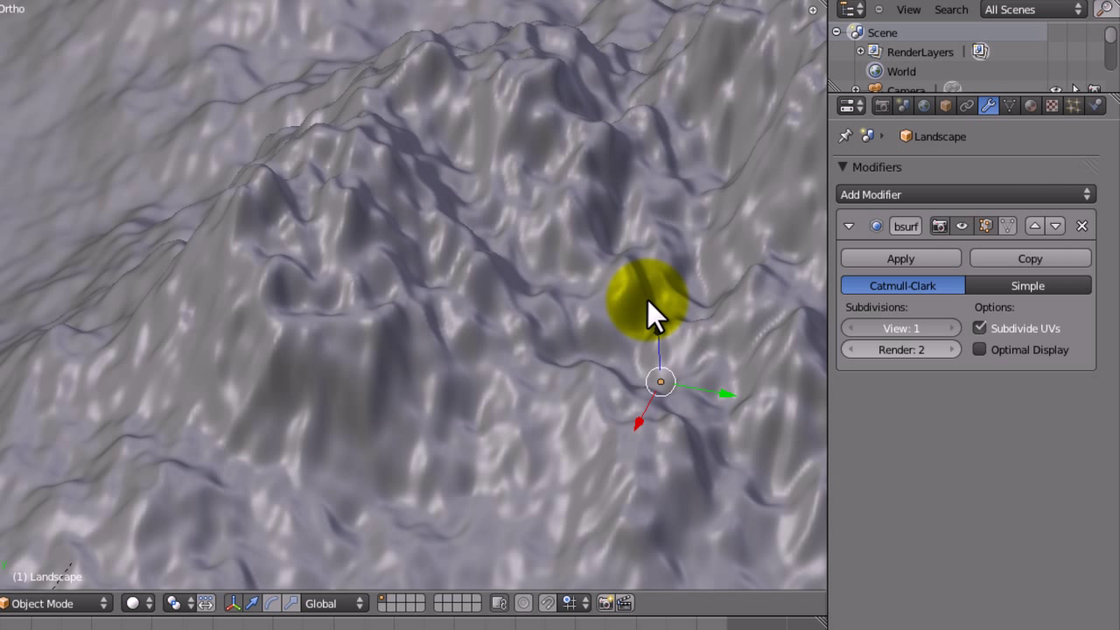
- Try 2 view subdivisions on the landscape's Subdivision Surface modifier and return them to 1
key(ctrl+2)
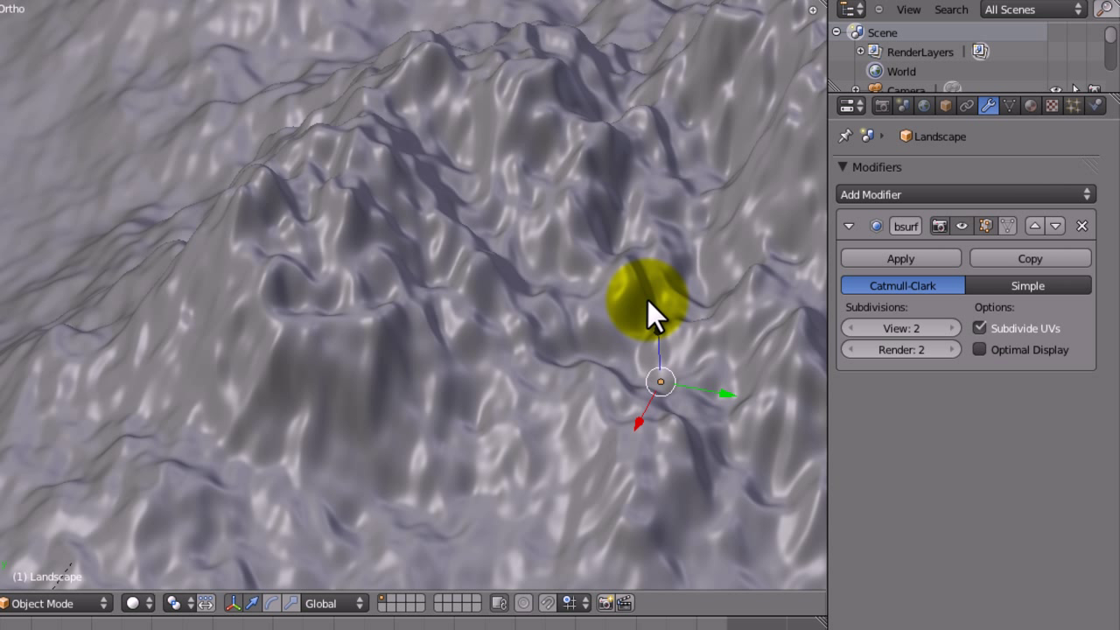
click(849, 327)
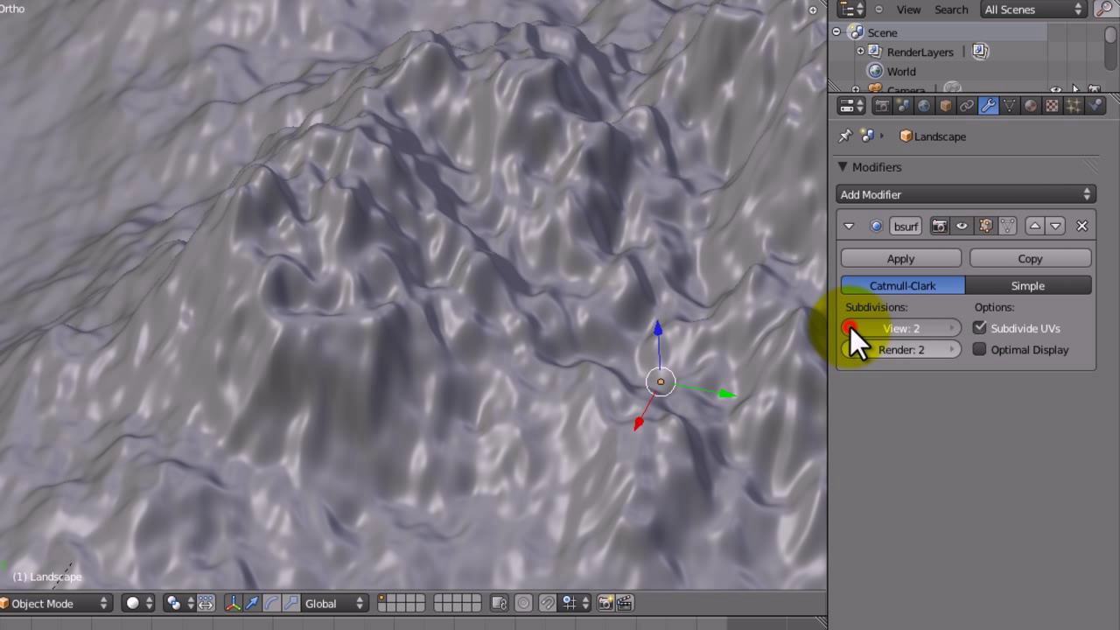
click(850, 328)
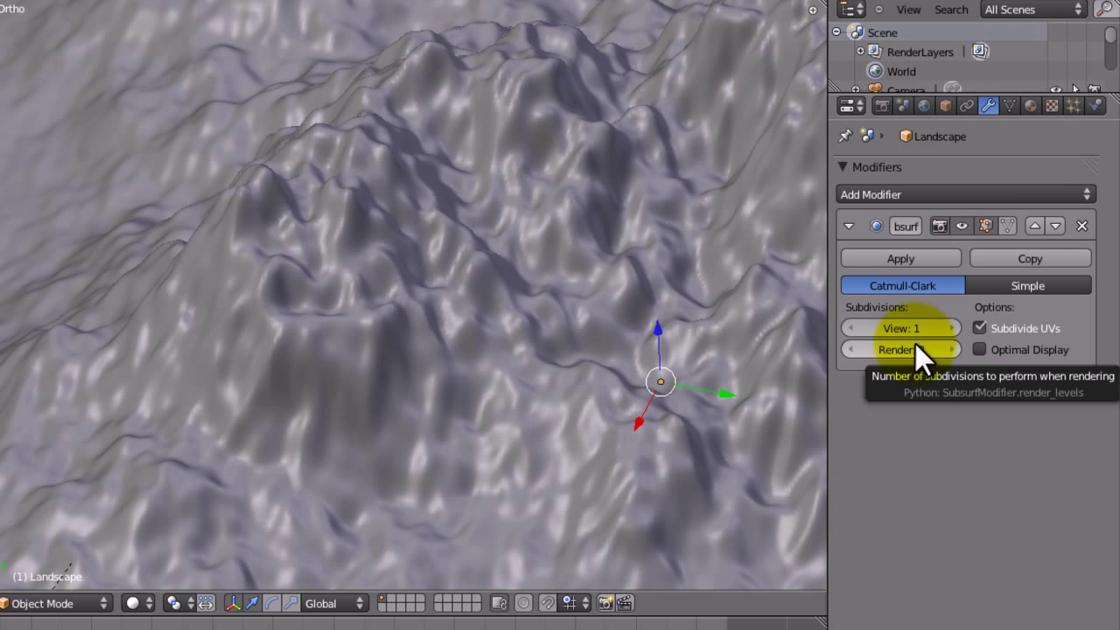
- Turn off the viewport display of the landscape's Subdivision Surface modifier and inspect the whole mountain
click(508, 401)
middle_drag(529, 403, 547, 406)
click(962, 226)
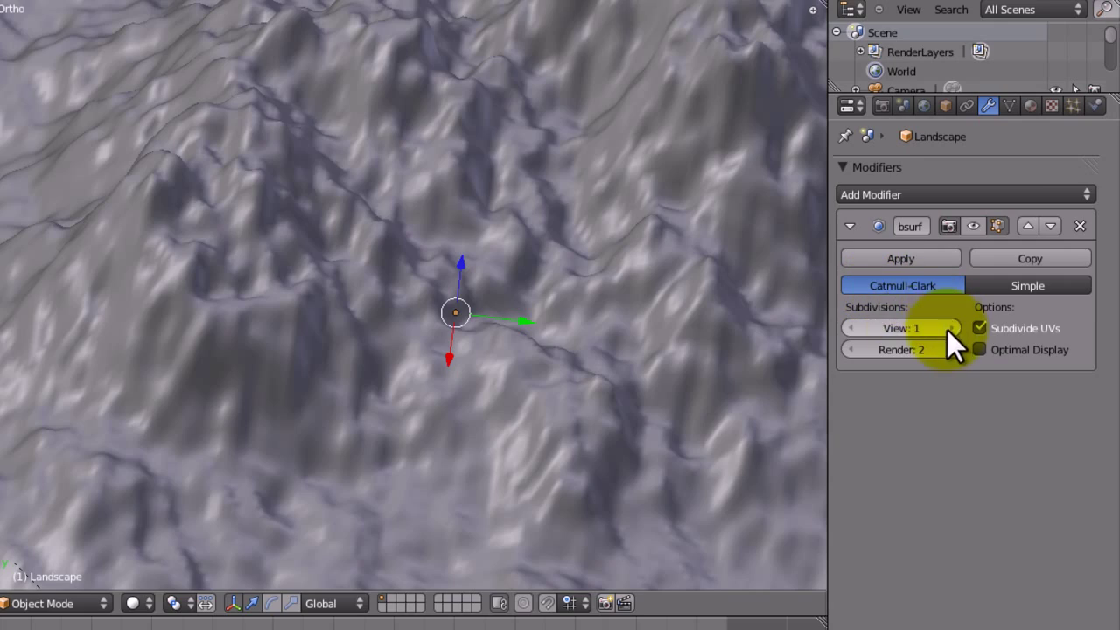
scroll(620, 250, down, 6)
scroll(409, 471, up, 3)
middle_drag(409, 471, 514, 382)
click(530, 338)
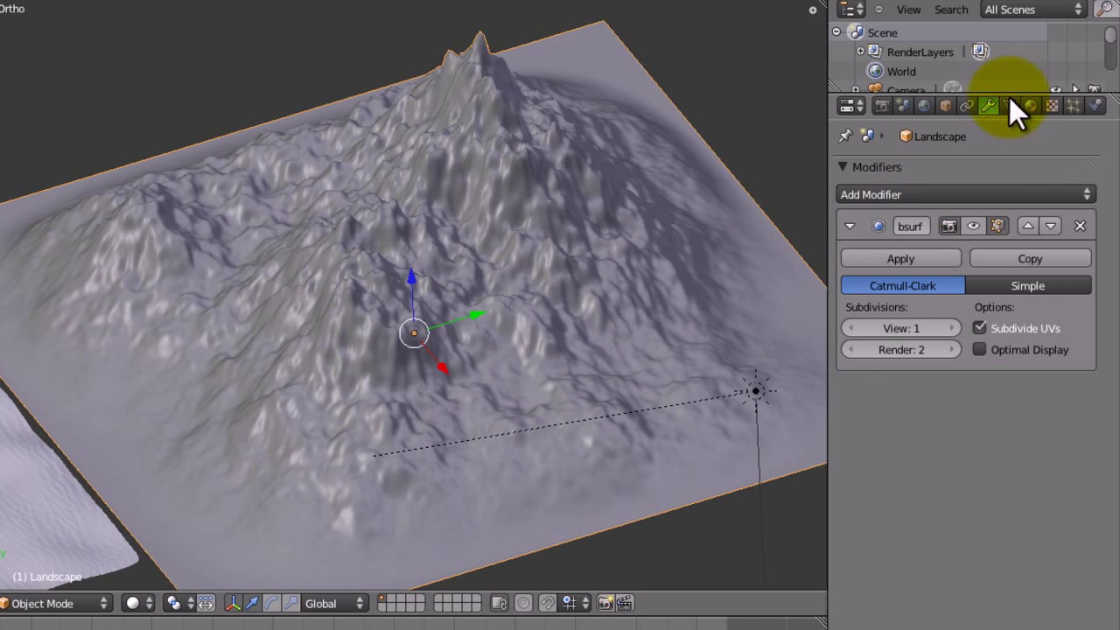
- Create a new material for the landscape and name it Mountain
click(1048, 106)
click(848, 195)
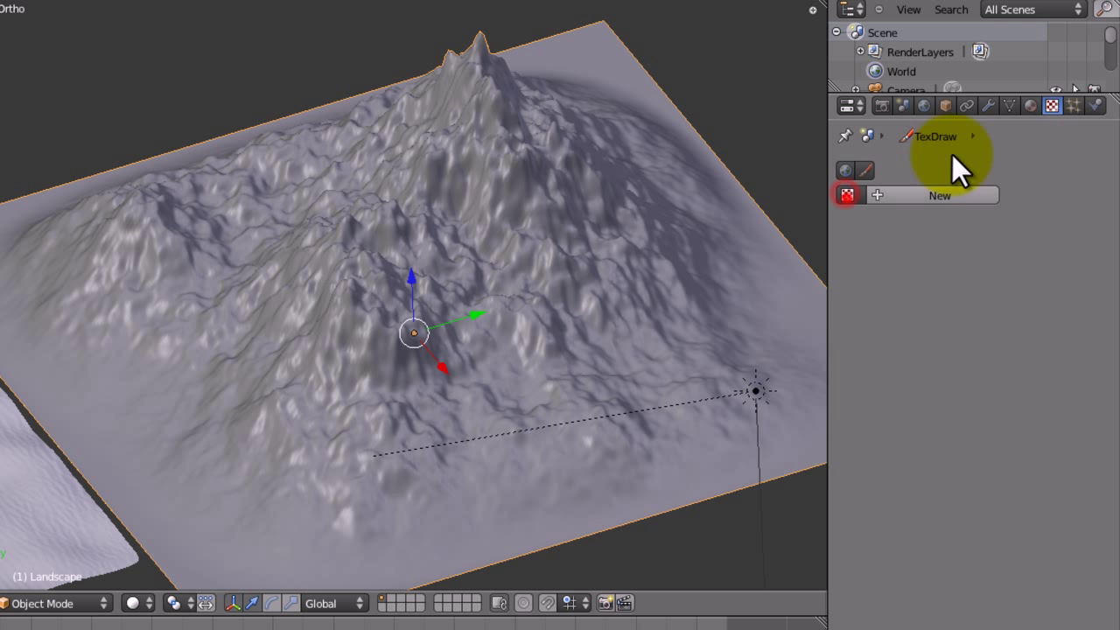
click(1031, 106)
click(916, 232)
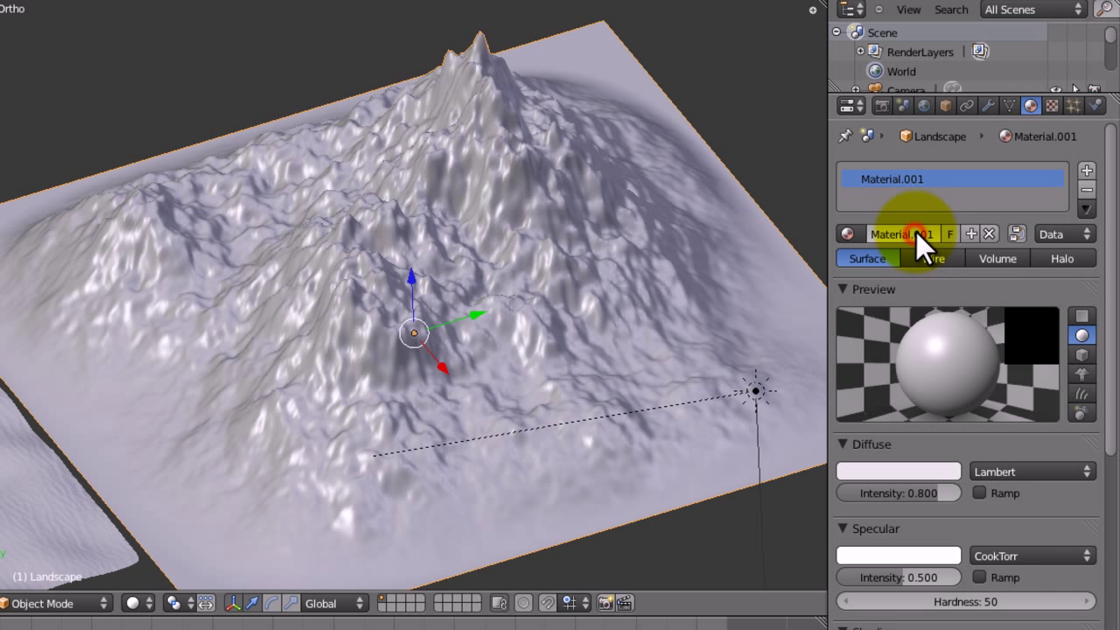
text(Mountain)
key(Return)
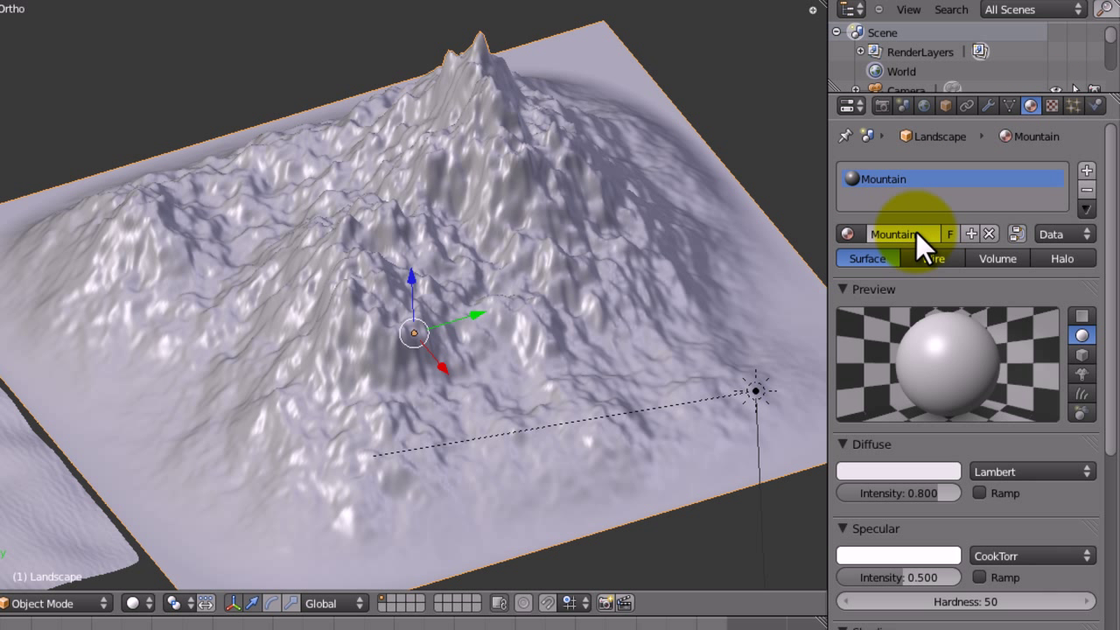
- Assign the existing Tex texture to the Mountain material's first texture slot and change its type to Clouds
click(1053, 106)
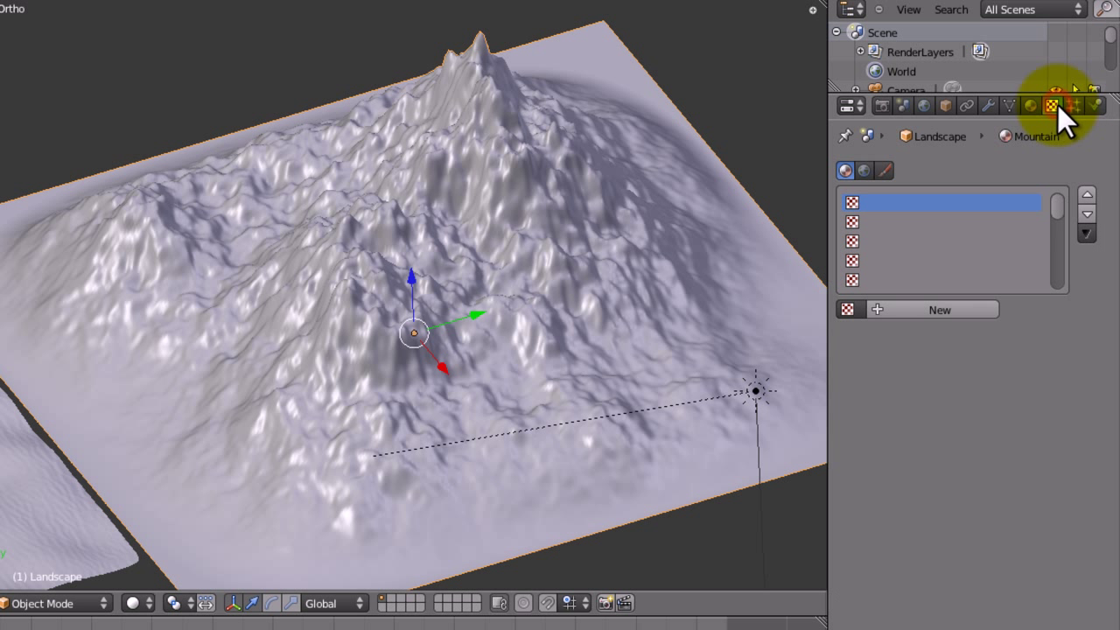
click(848, 308)
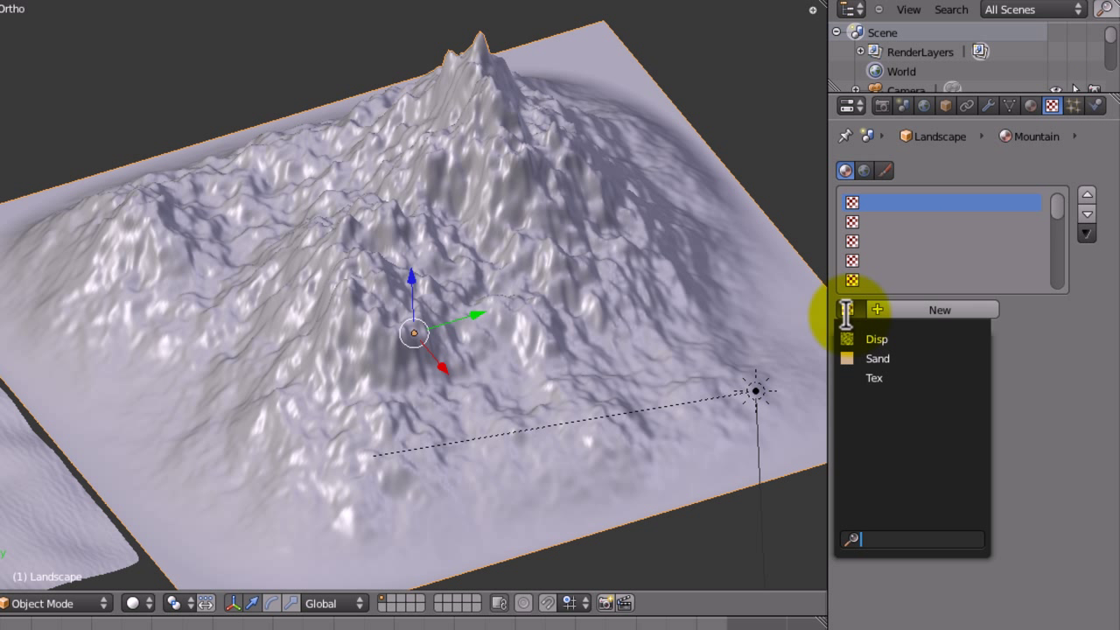
click(855, 377)
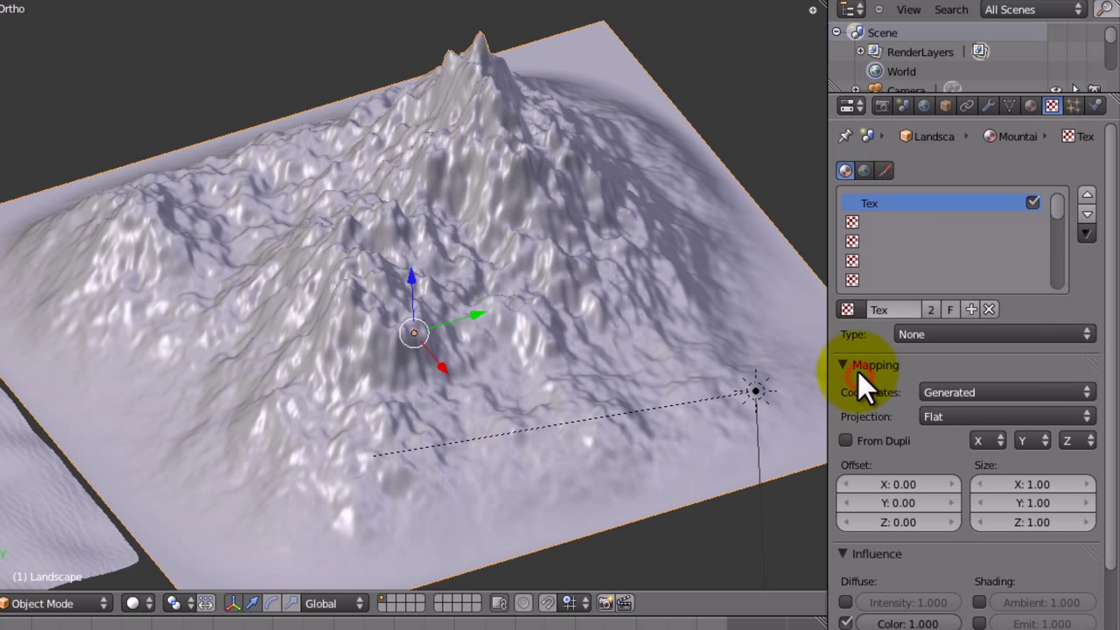
click(930, 334)
click(946, 271)
- Rename the Mountain material's clouds texture to M_Disp
click(895, 309)
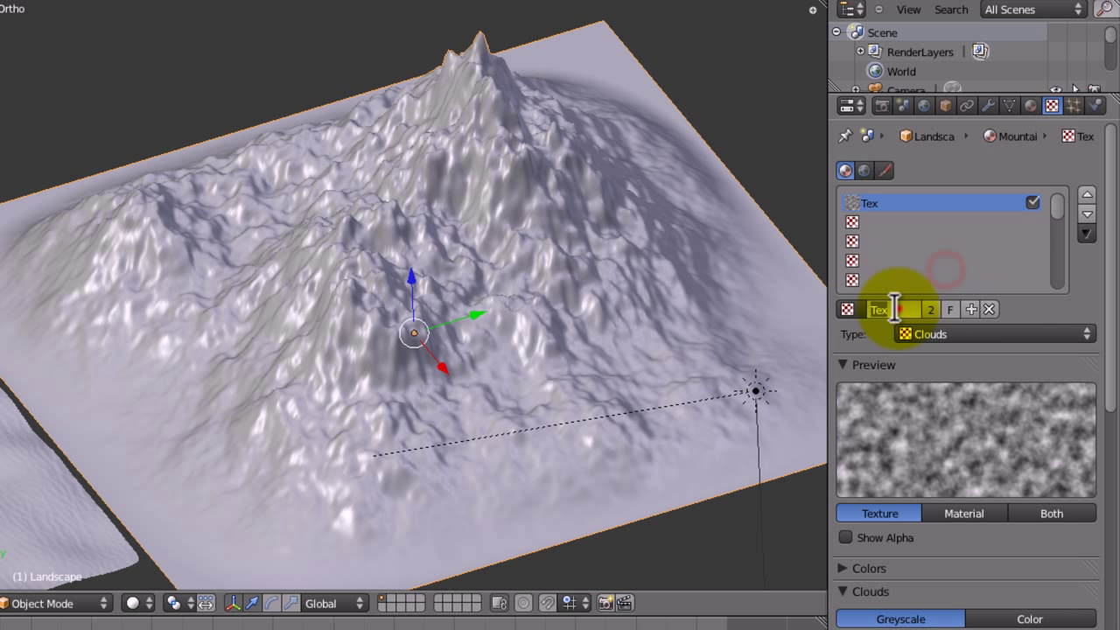
text(M_Diso)
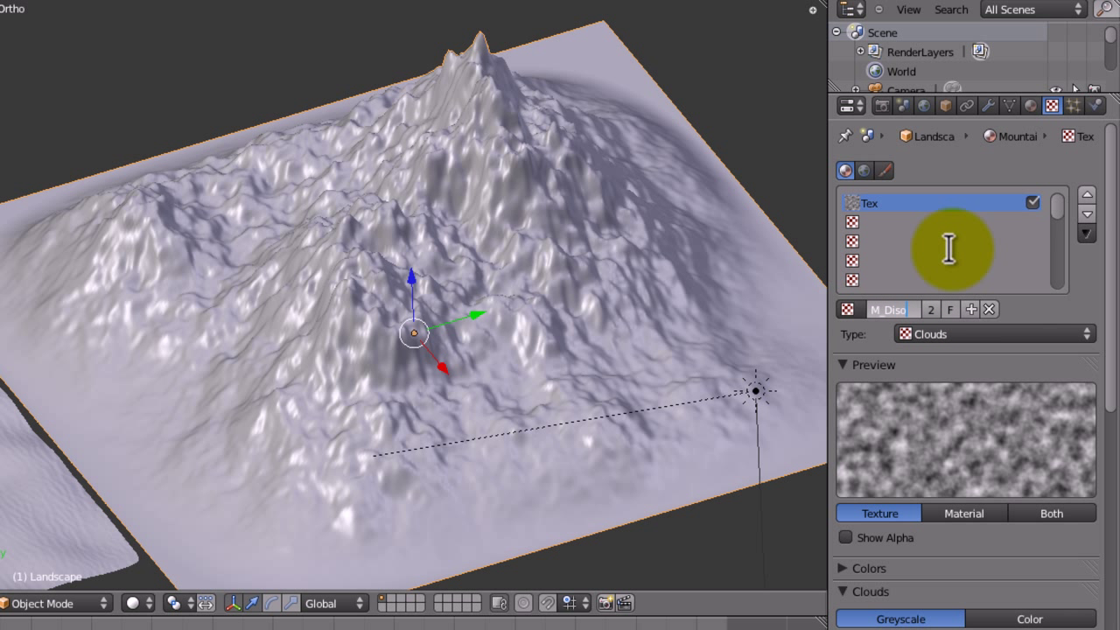
key(BackSpace)
key(BackSpace)
text(p)
key(BackSpace)
text(sp)
key(Return)
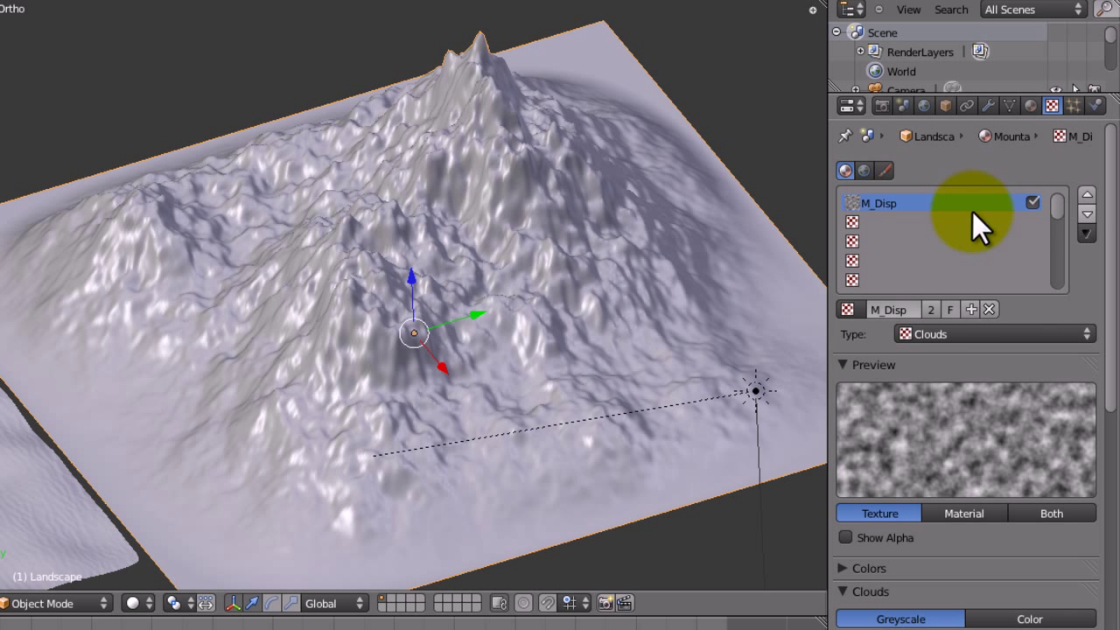
- Set the M_Disp clouds texture's noise size to 0.05 and its depth to 6
scroll(1103, 263, down, 4)
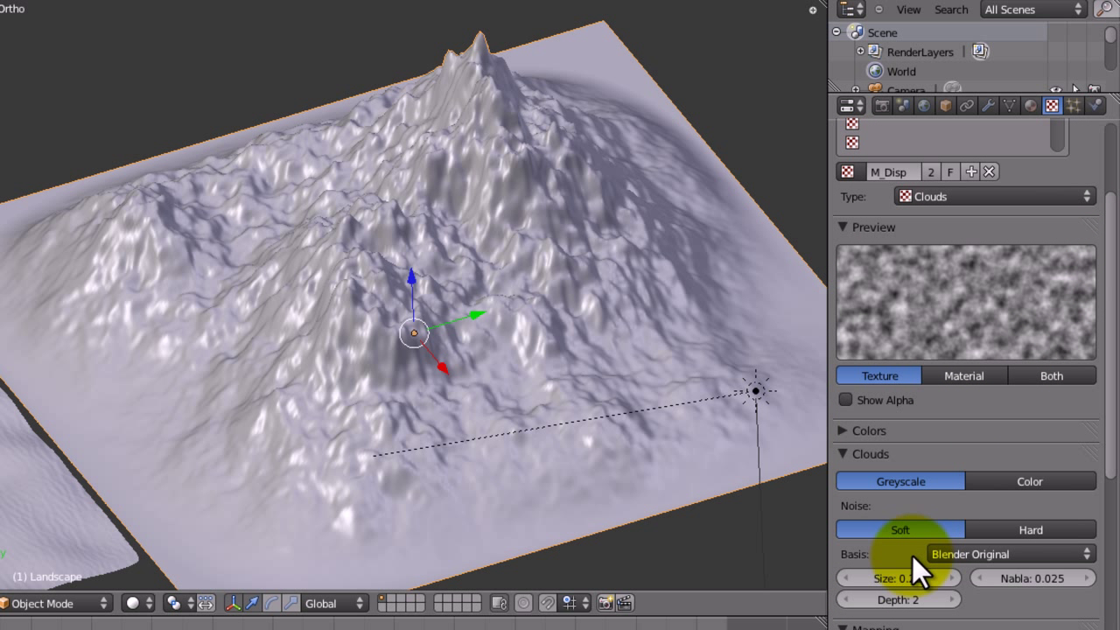
click(897, 577)
text(0.05)
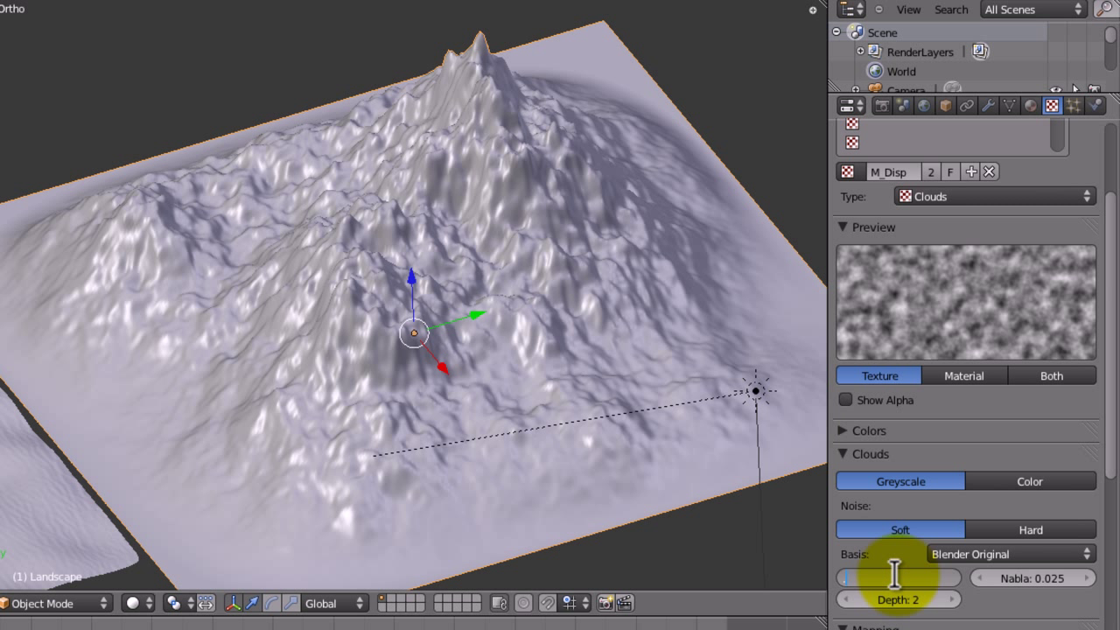
key(Return)
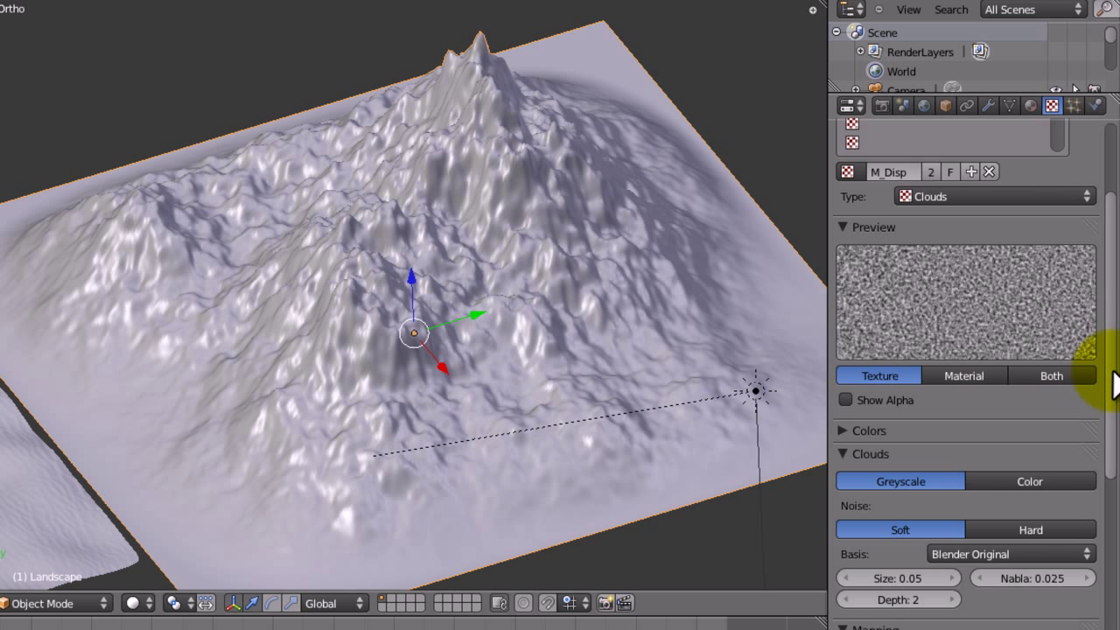
click(881, 600)
text(6)
key(Return)
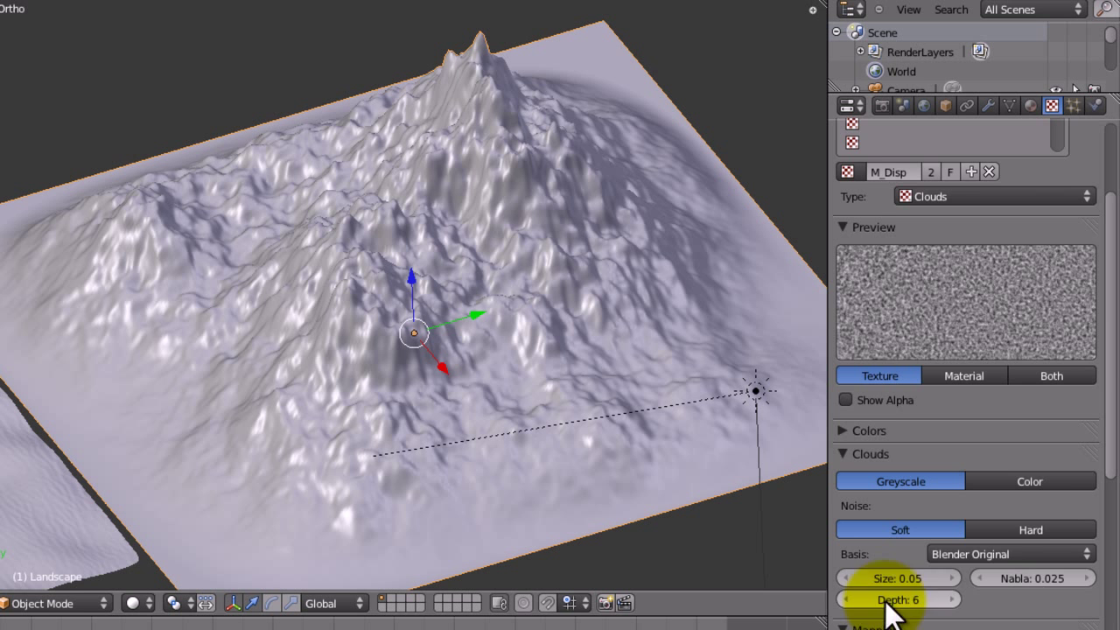
- Disable the M_Disp texture in the Mountain material's texture slots
drag(1110, 350, 1083, 254)
click(1031, 198)
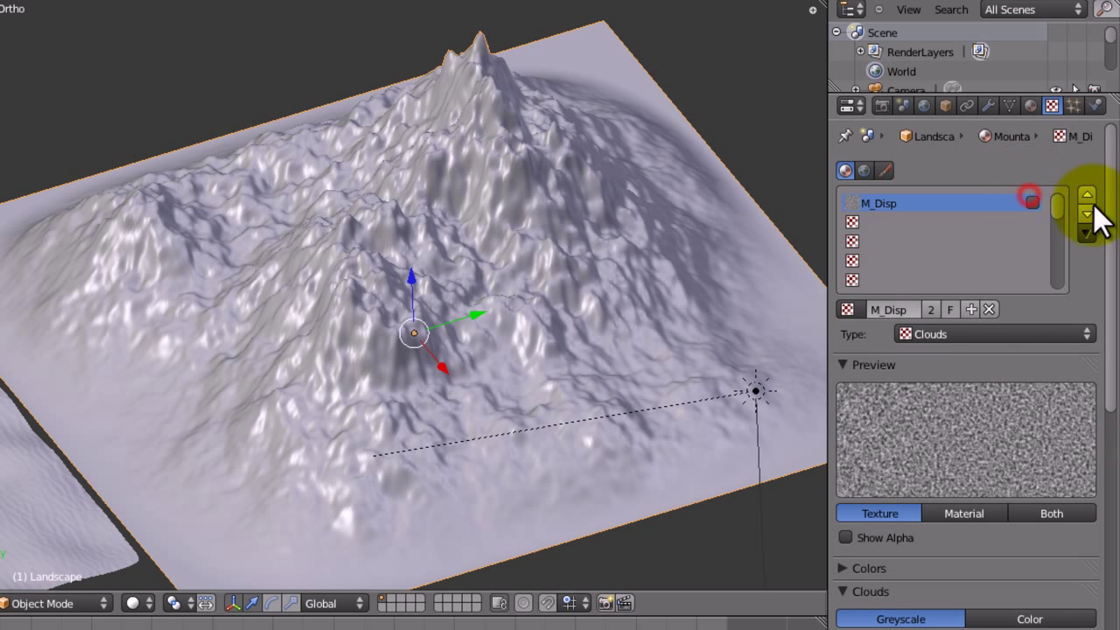
drag(1111, 210, 1072, 151)
- Collapse the landscape's Subdivision Surface modifier and add a Displace modifier that uses the M_Disp texture
click(988, 106)
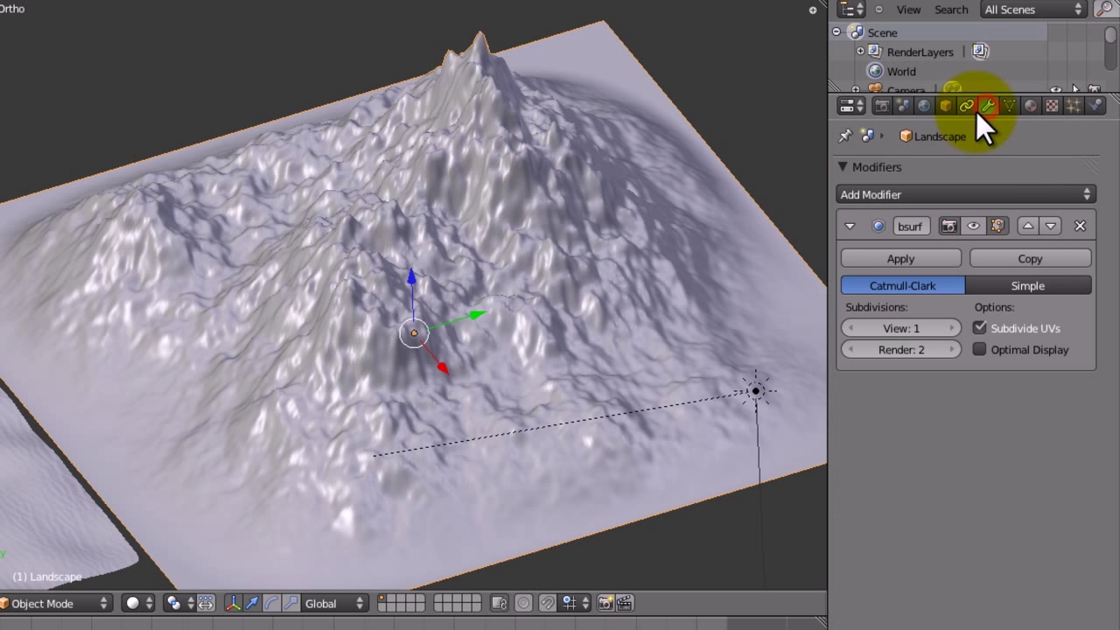
click(849, 226)
click(919, 194)
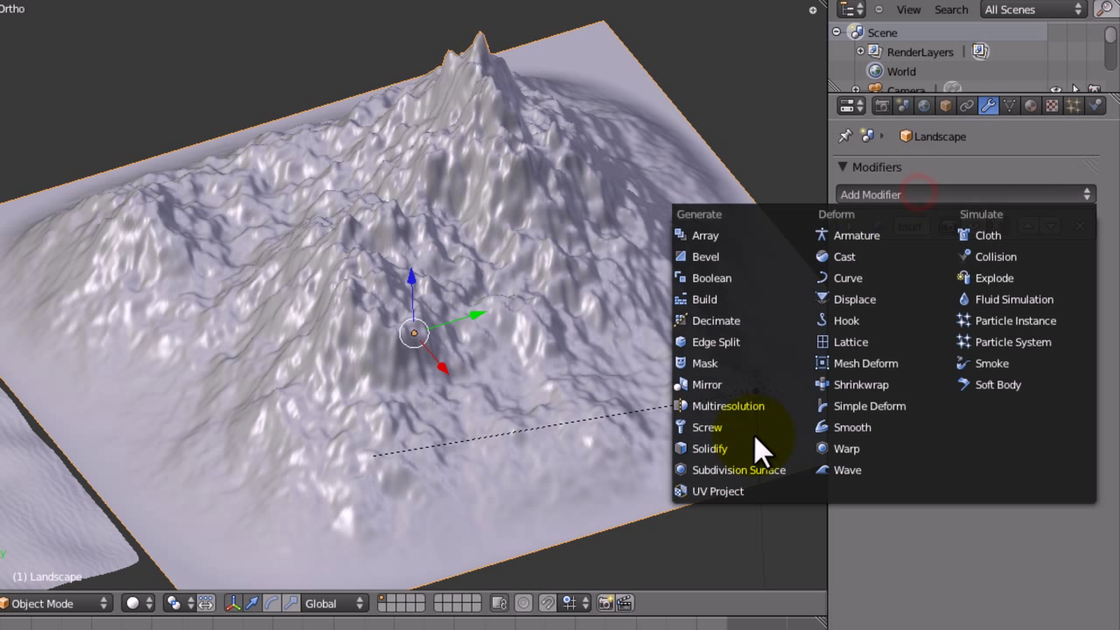
click(842, 299)
click(852, 343)
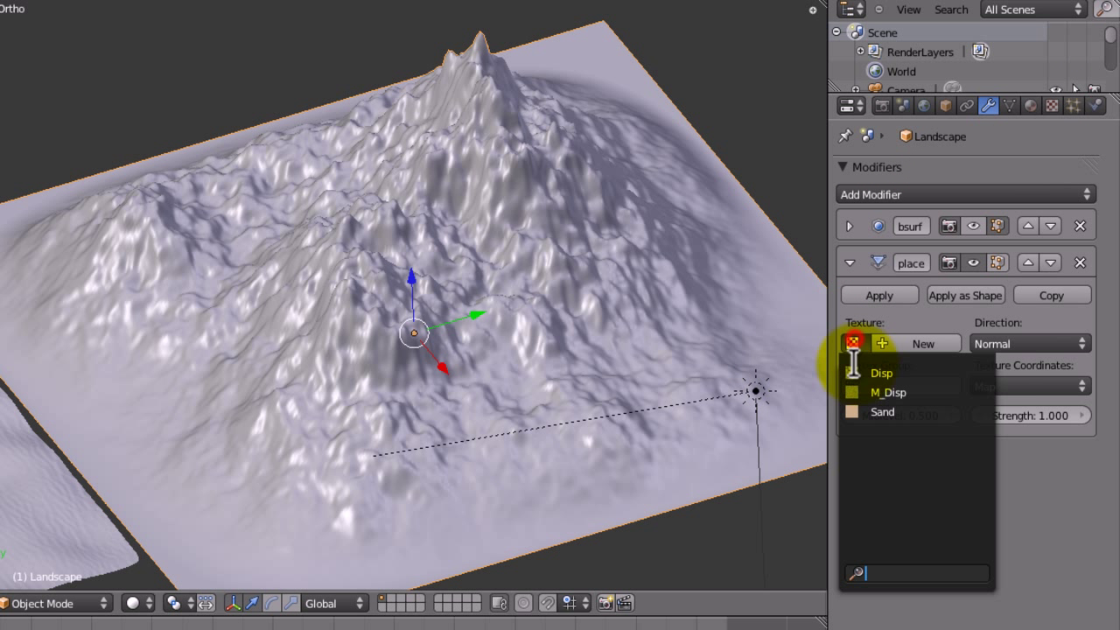
click(870, 394)
- Set the landscape's Displace modifier direction to Z
middle_drag(528, 403, 562, 375)
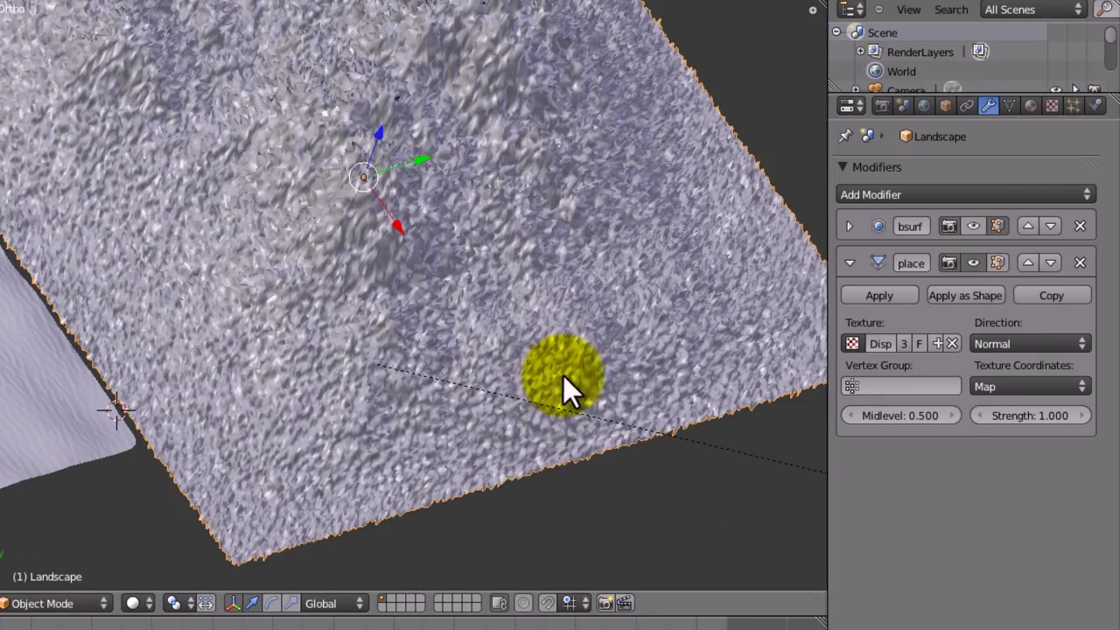
click(1004, 345)
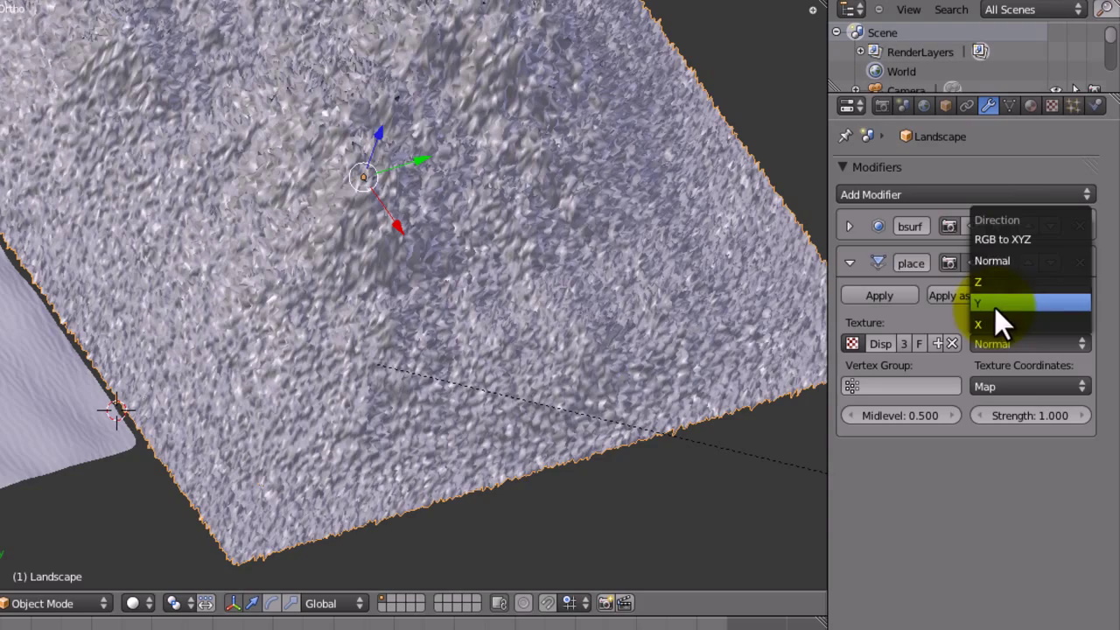
click(992, 285)
- Set the landscape's Displace modifier strength to 0.1 and inspect the surface relief
middle_drag(487, 357, 658, 432)
click(1040, 418)
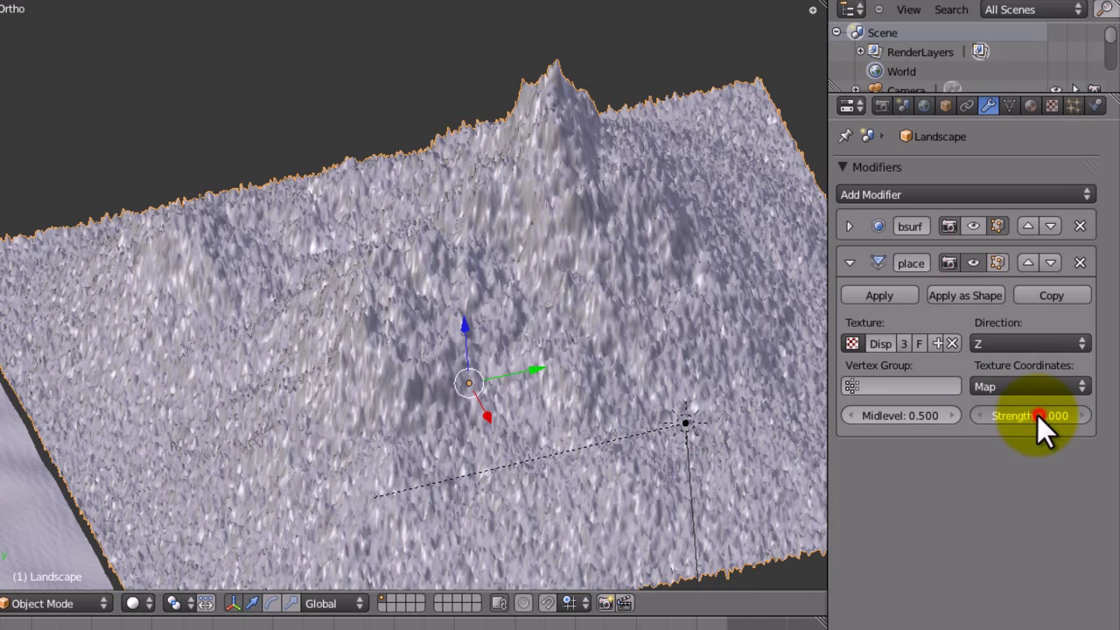
drag(1037, 414, 1016, 420)
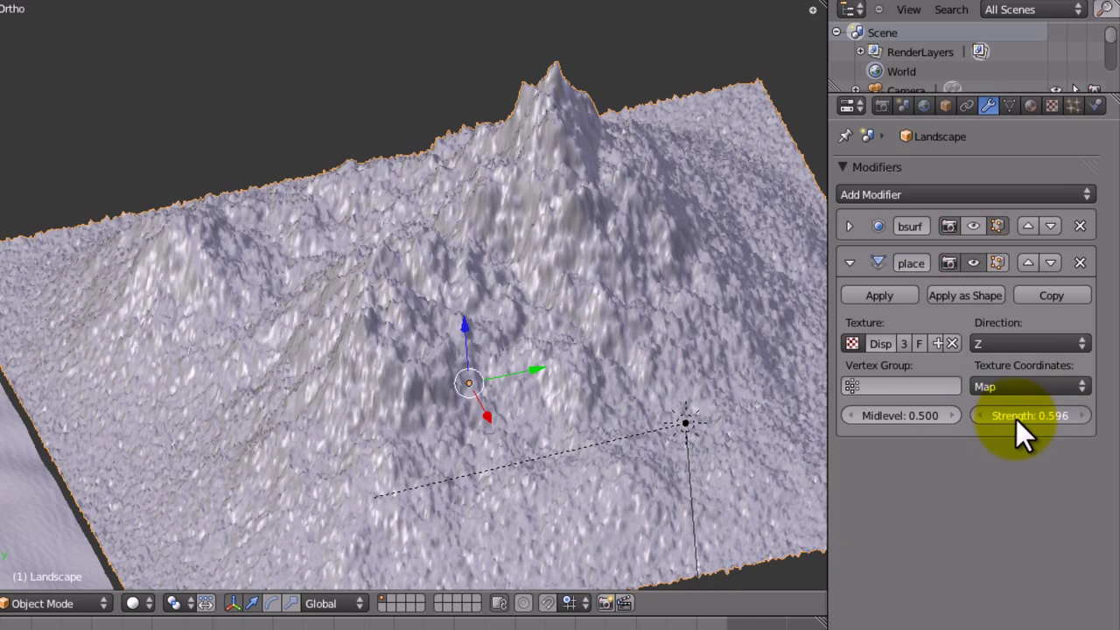
click(1018, 418)
text(.1)
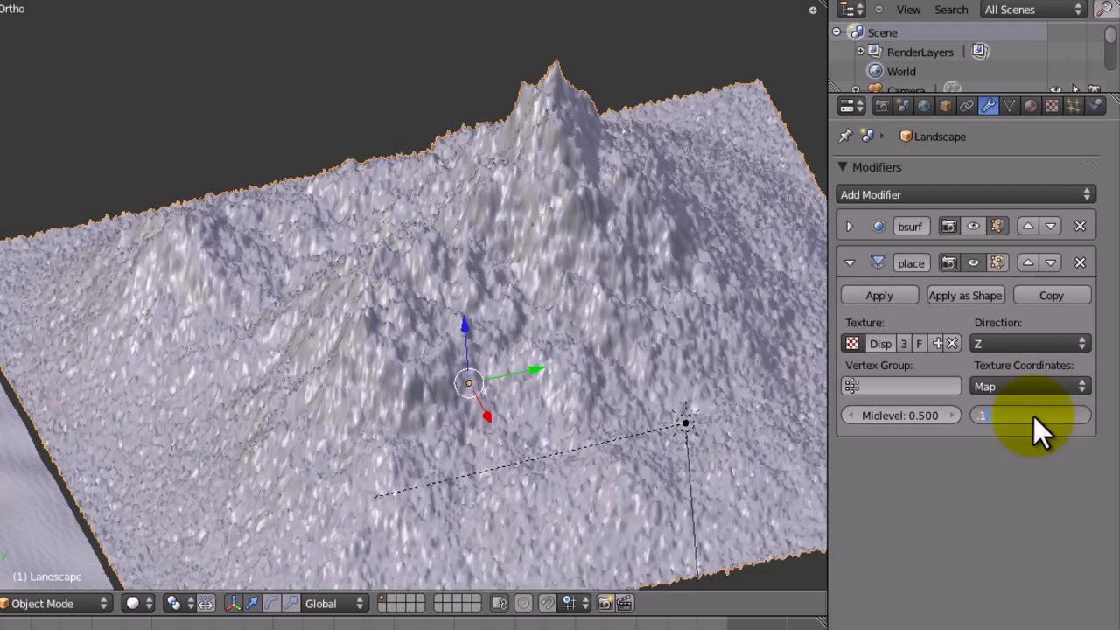
key(Return)
mouse_move(459, 414)
middle_down()
mouse_move(427, 312)
mouse_move(400, 407)
mouse_move(337, 428)
mouse_move(473, 359)
mouse_move(393, 353)
mouse_move(429, 420)
mouse_move(402, 491)
mouse_move(377, 451)
mouse_move(397, 437)
mouse_move(425, 471)
mouse_move(423, 455)
mouse_move(511, 358)
mouse_move(415, 320)
mouse_move(377, 425)
mouse_move(433, 471)
mouse_move(507, 280)
mouse_move(624, 393)
mouse_move(625, 269)
mouse_move(691, 262)
mouse_move(545, 340)
mouse_move(481, 300)
mouse_move(538, 402)
mouse_move(341, 412)
middle_up()
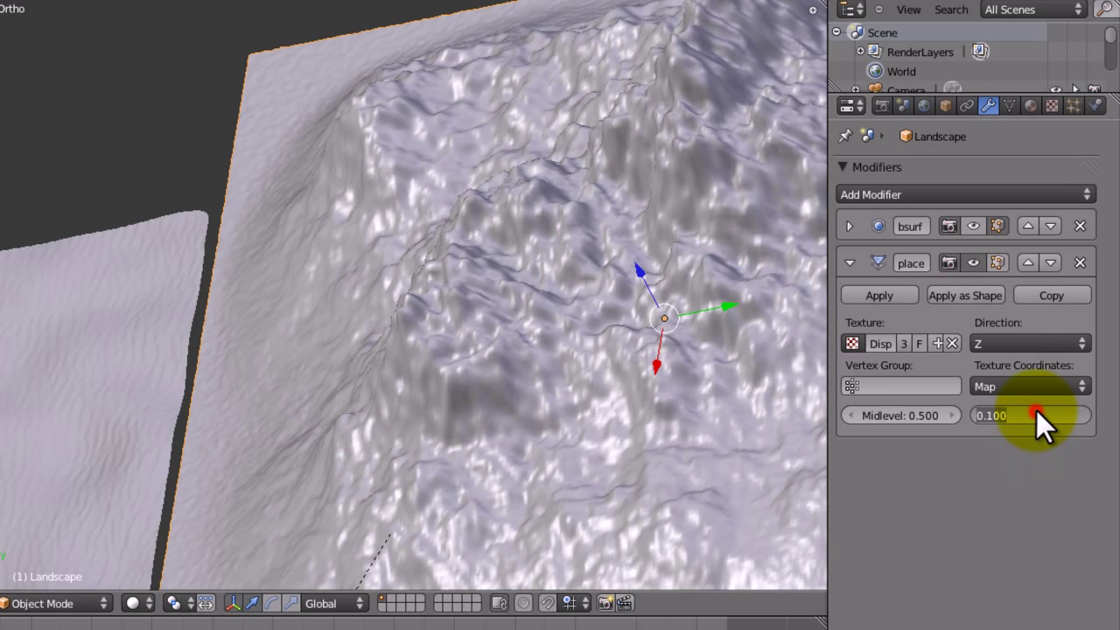
- Set the landscape's Displace modifier strength to 0.2 and check the relief from above
text(0.2)
key(Return)
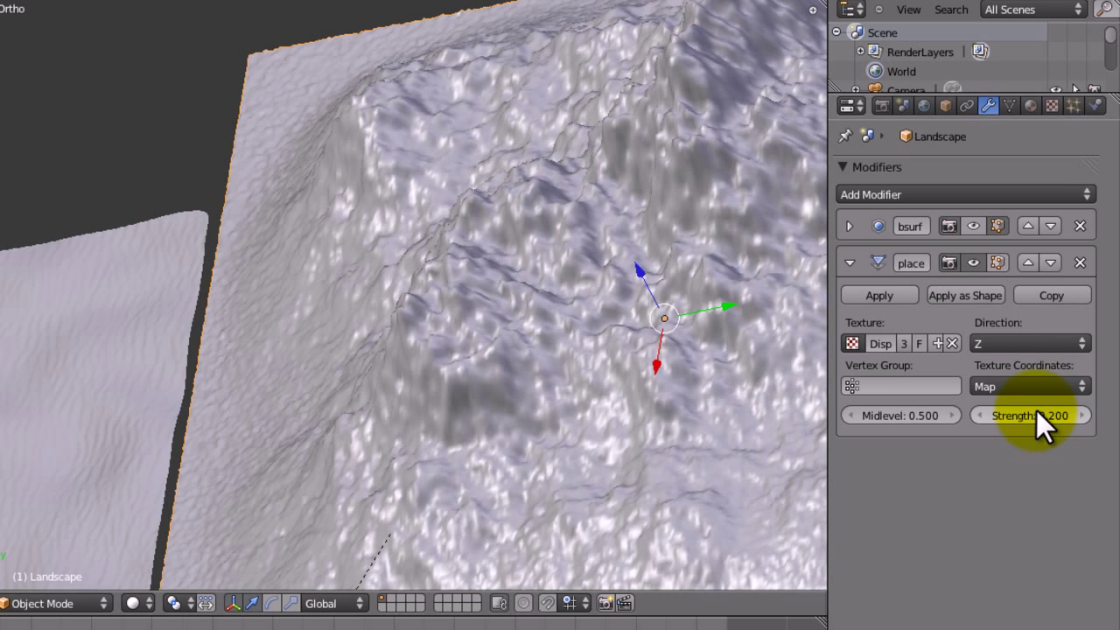
mouse_move(638, 400)
middle_down()
mouse_move(708, 412)
mouse_move(603, 430)
mouse_move(590, 295)
mouse_move(525, 414)
mouse_move(547, 452)
middle_up()
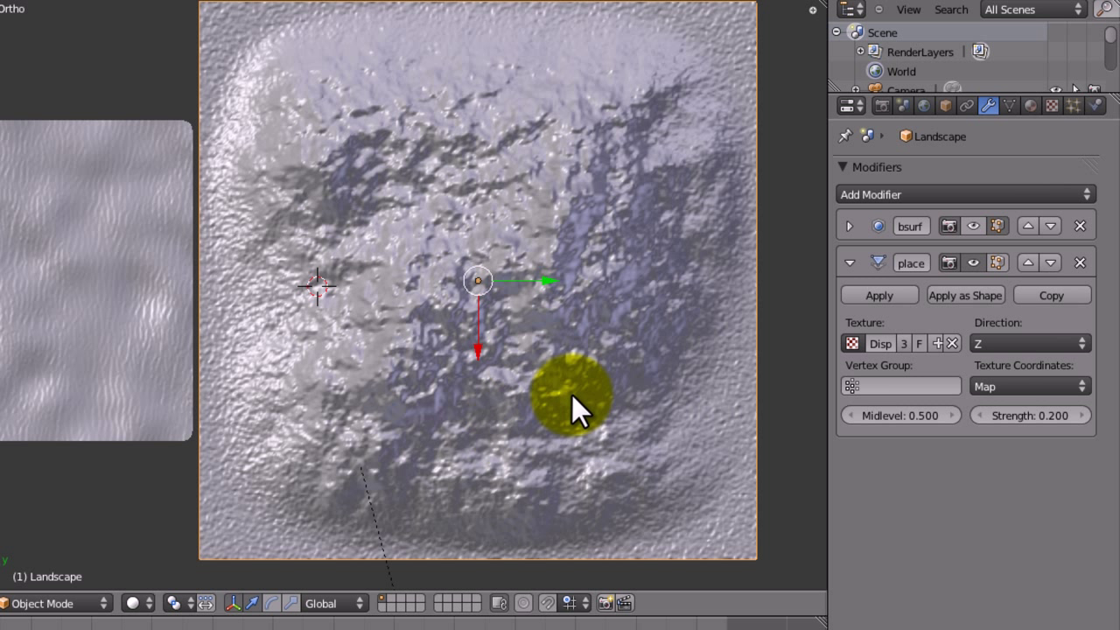
- Add two vertex groups to the landscape mesh in Edit Mode and name the second one Sand
click(1010, 107)
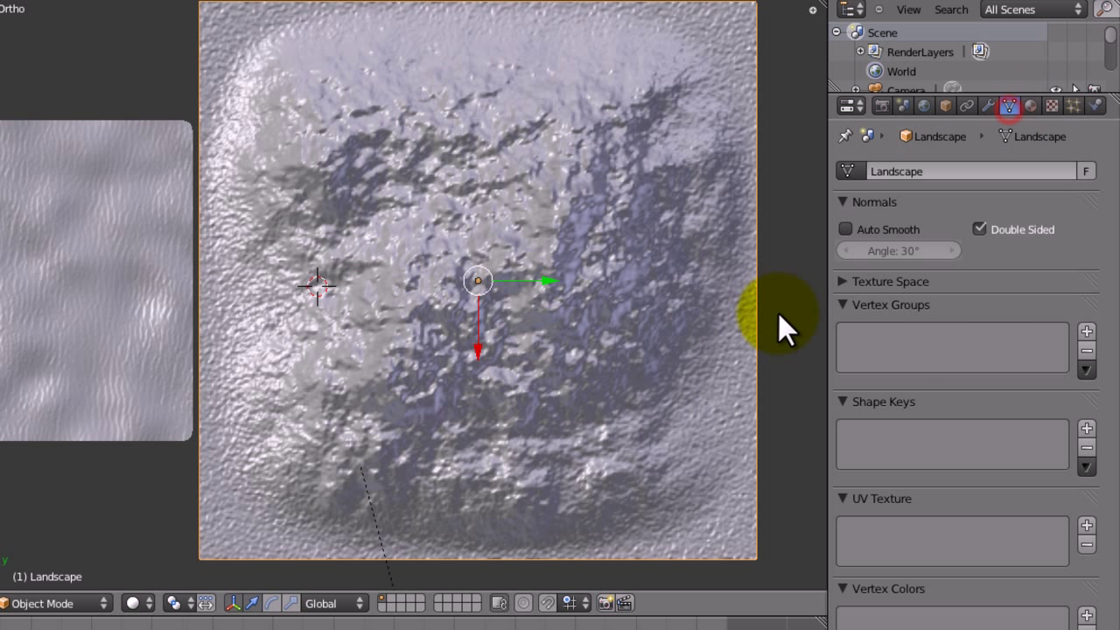
key(Tab)
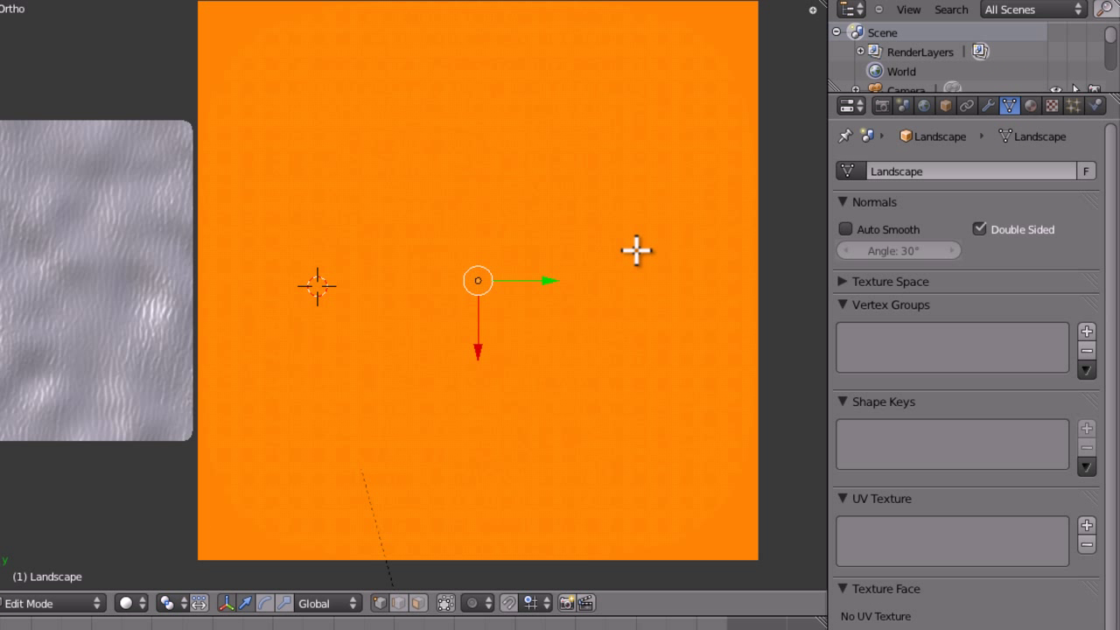
click(1087, 332)
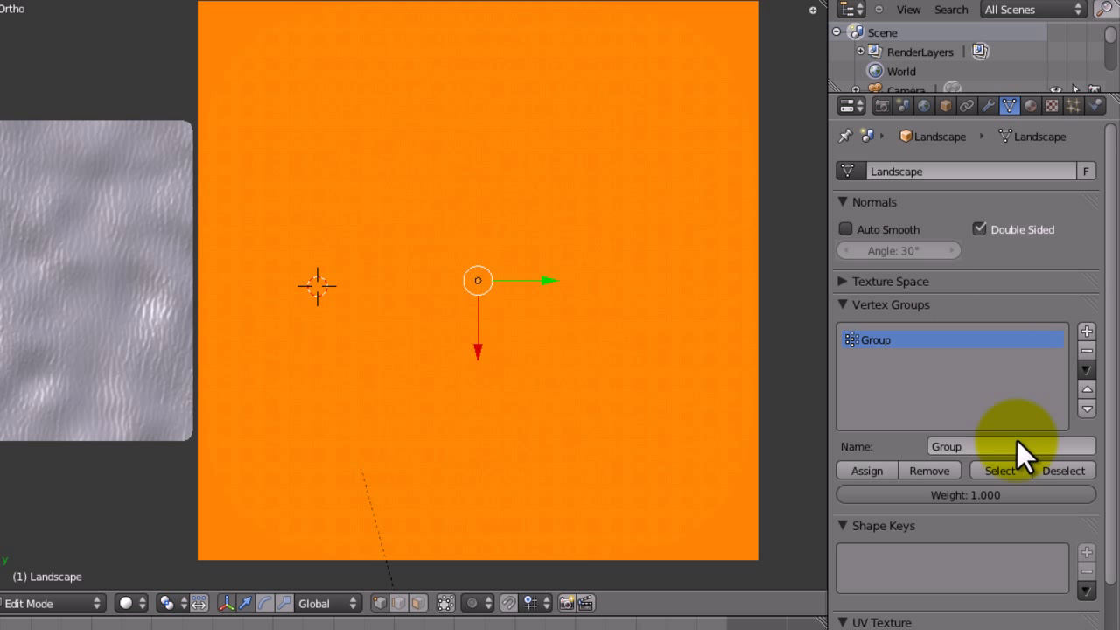
click(1087, 332)
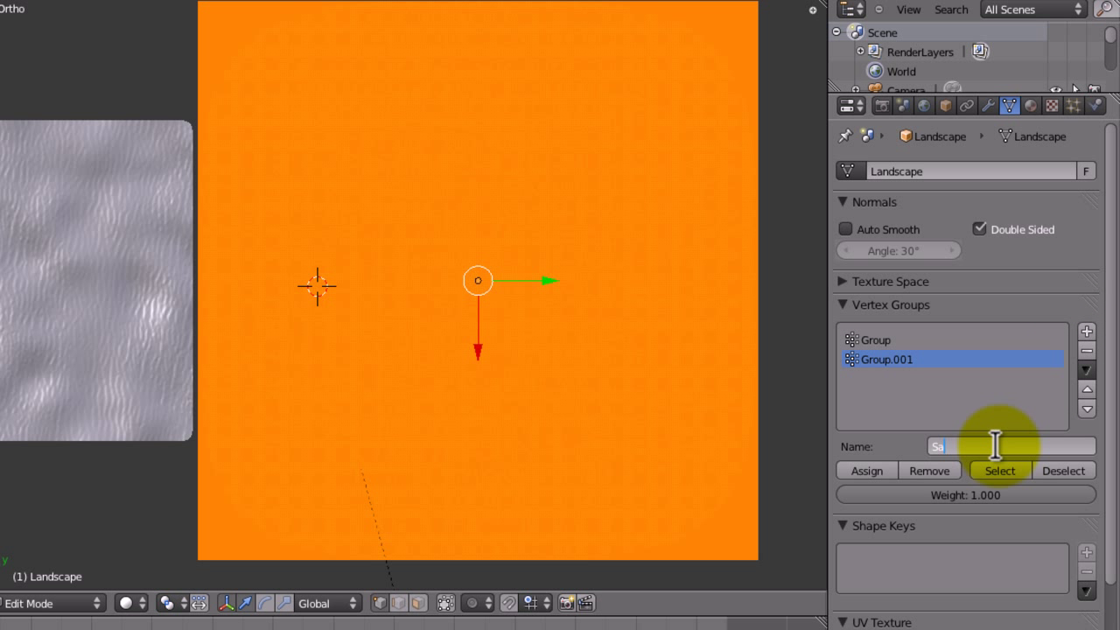
key(Return)
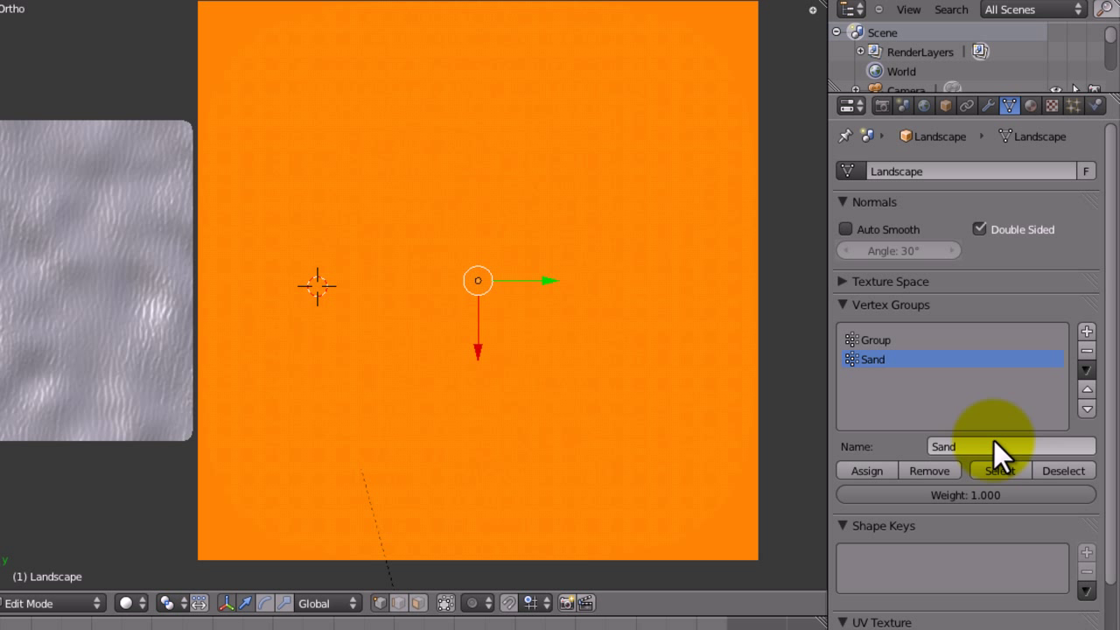
- Rename the landscape's first vertex group as Disp
click(901, 342)
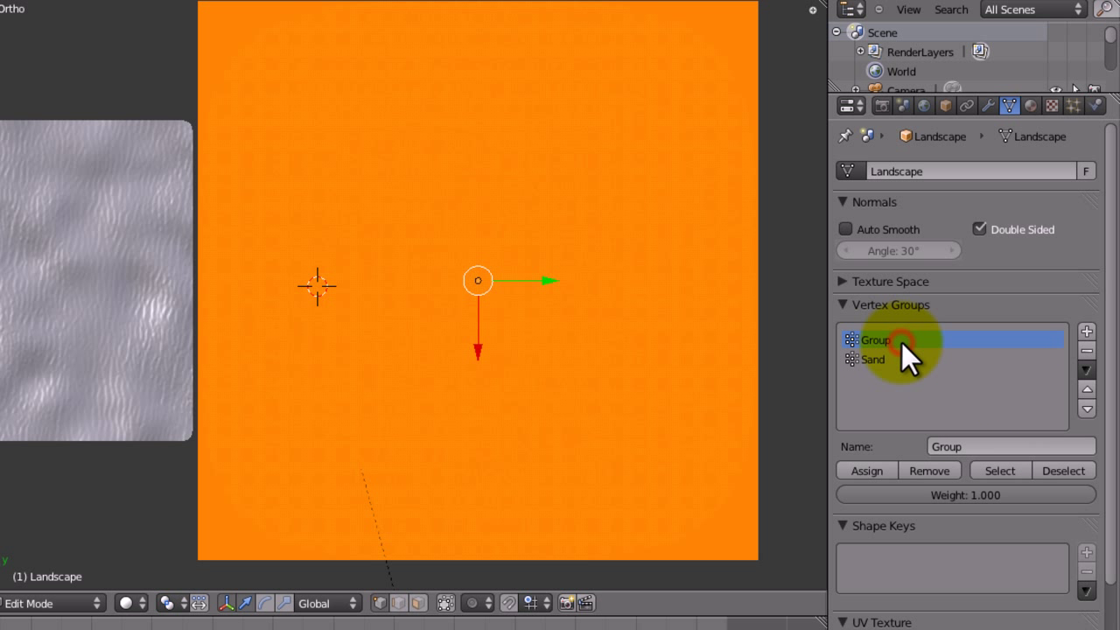
click(973, 447)
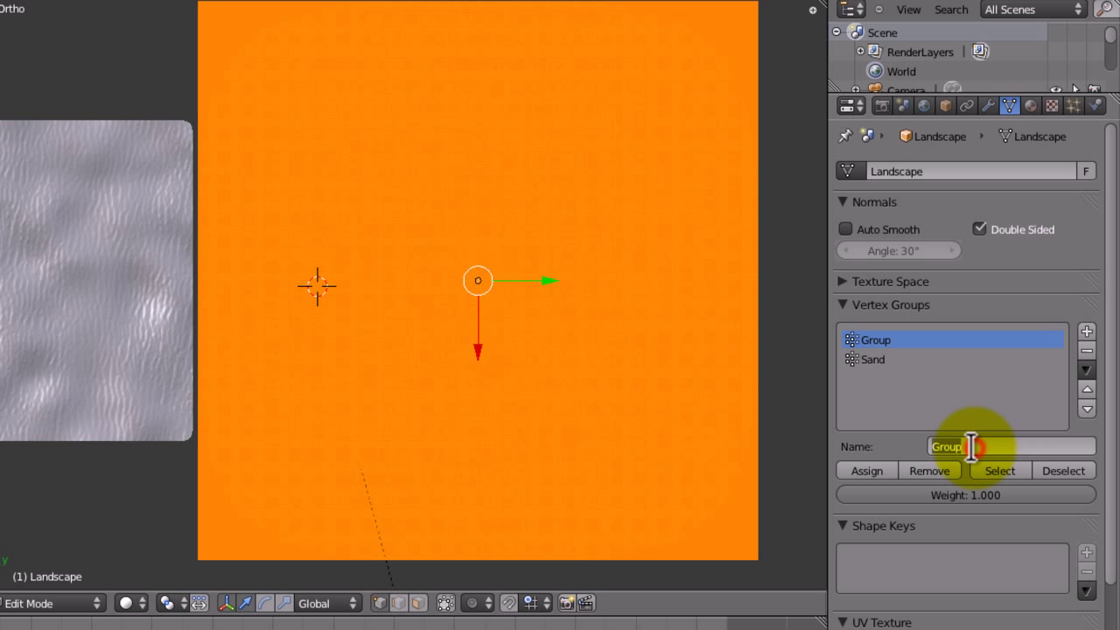
key(Escape)
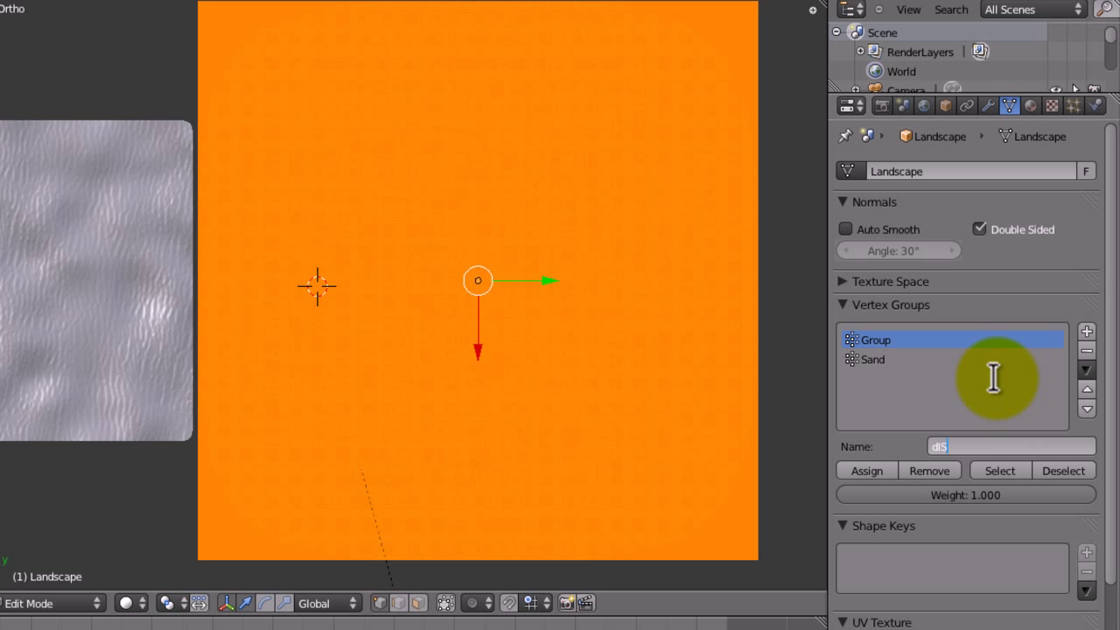
key(Return)
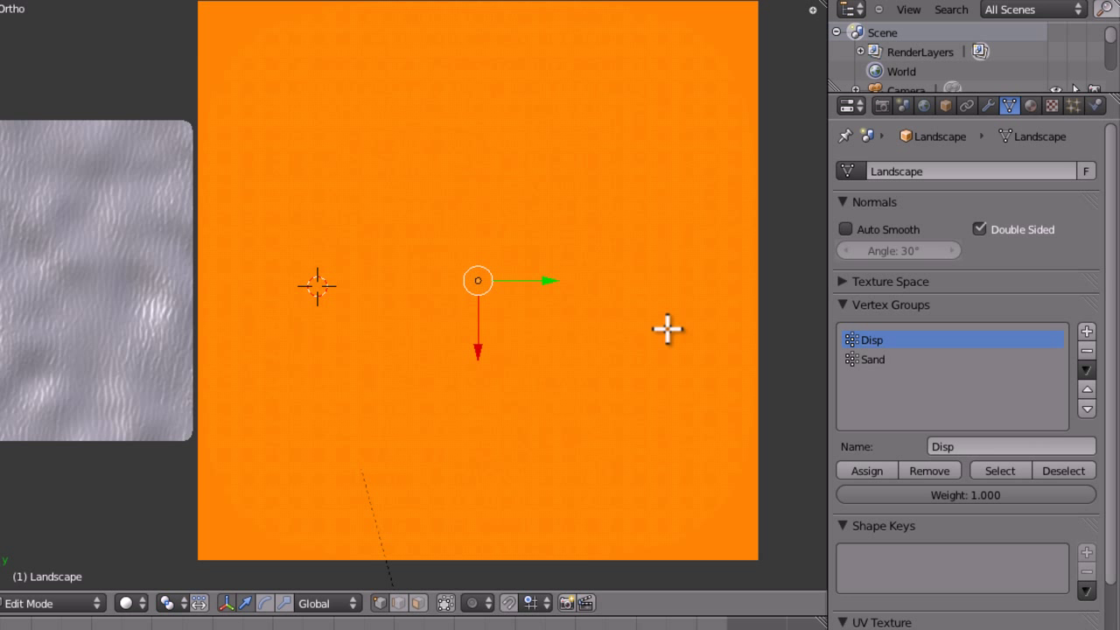
- Switch the landscape to Weight Paint mode and turn off the Displace modifier's viewport display
click(80, 602)
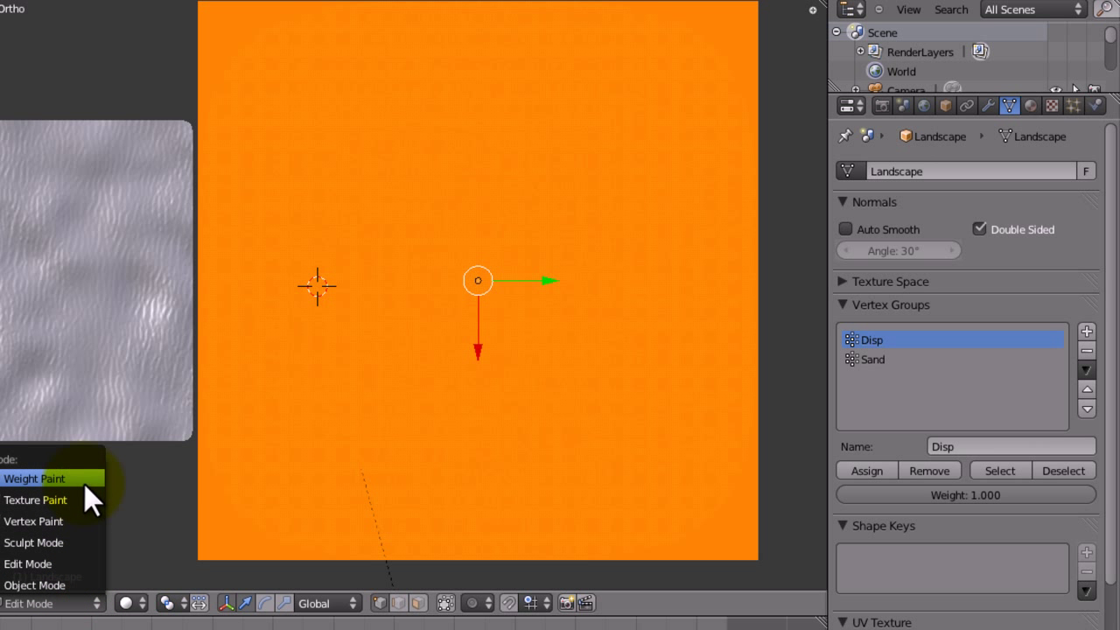
key(Return)
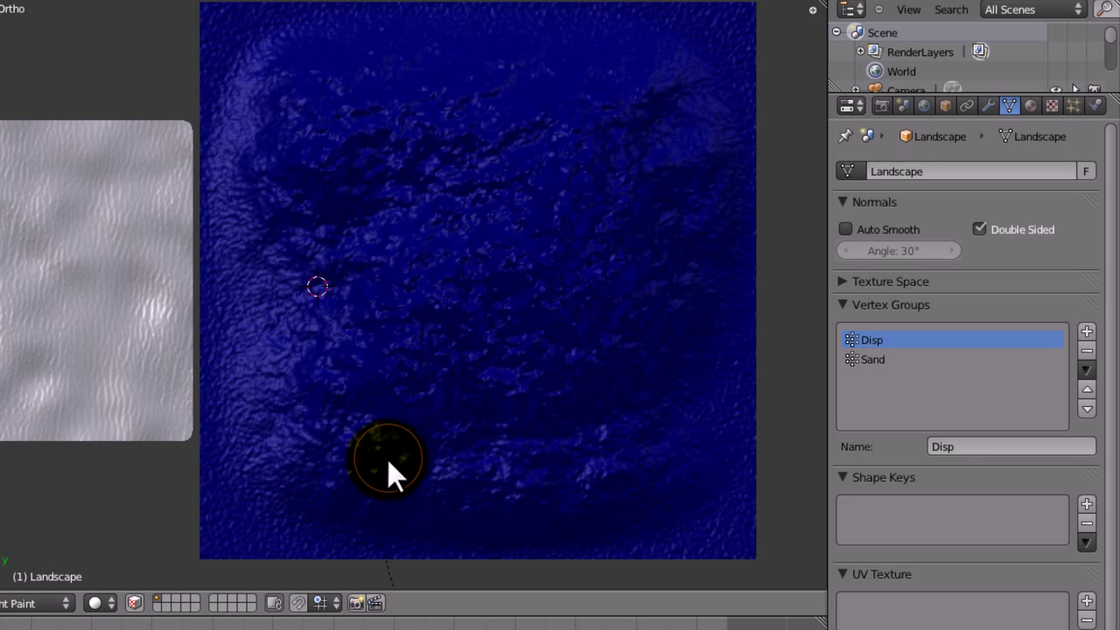
middle_drag(417, 467, 526, 394)
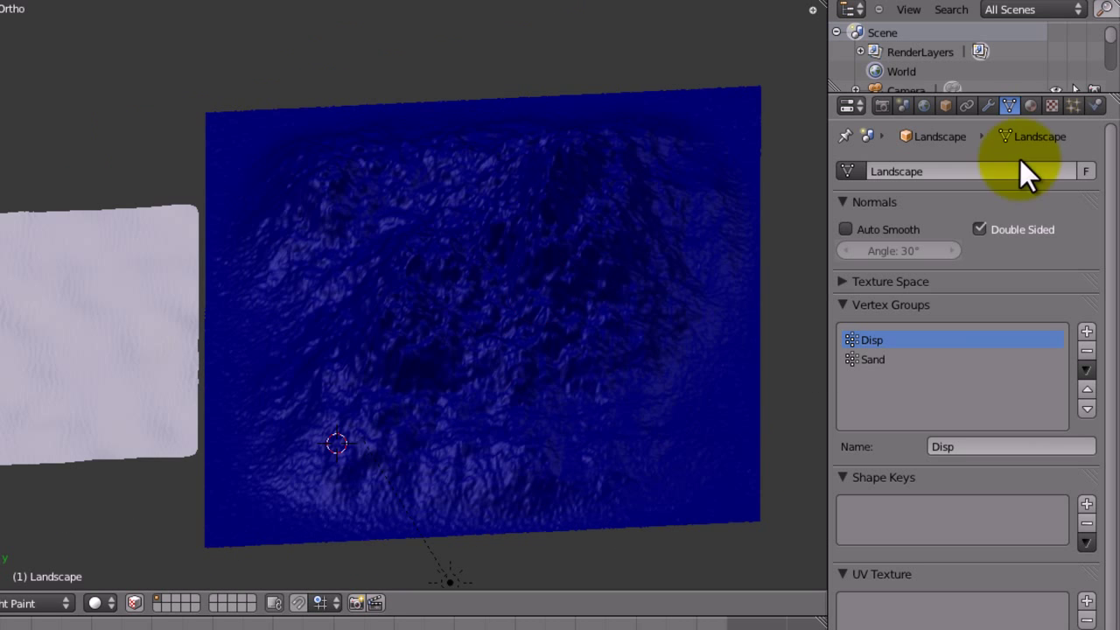
click(990, 105)
click(973, 262)
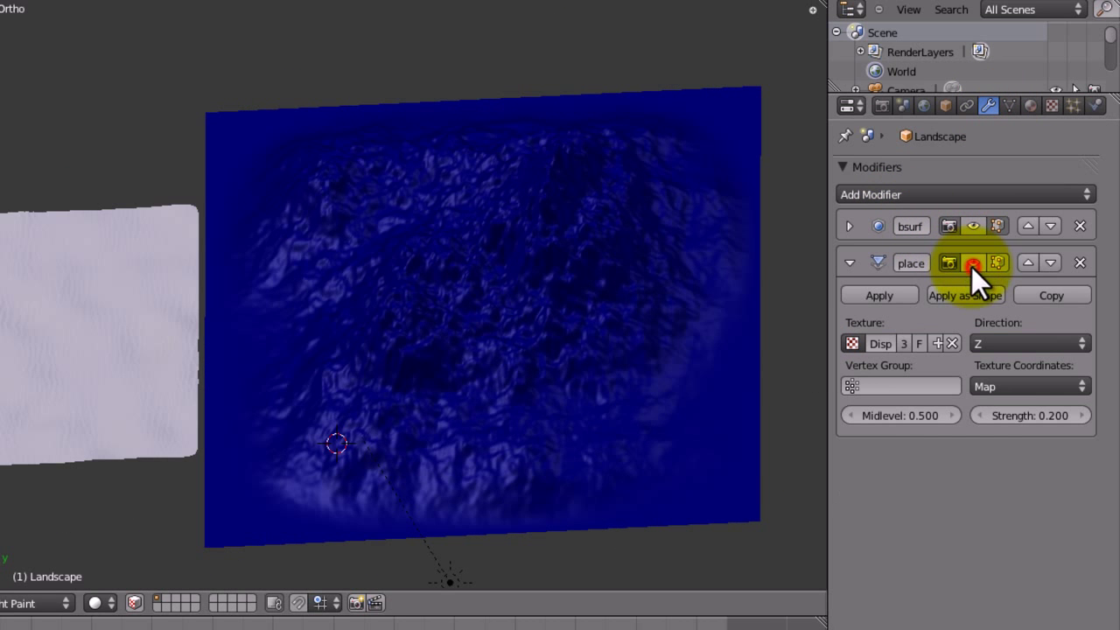
click(876, 273)
- Paint the mountain's peaks and upper slopes in the Disp group at weight 1.000 from the camera and front views
middle_drag(364, 442, 206, 448)
key(KP_0)
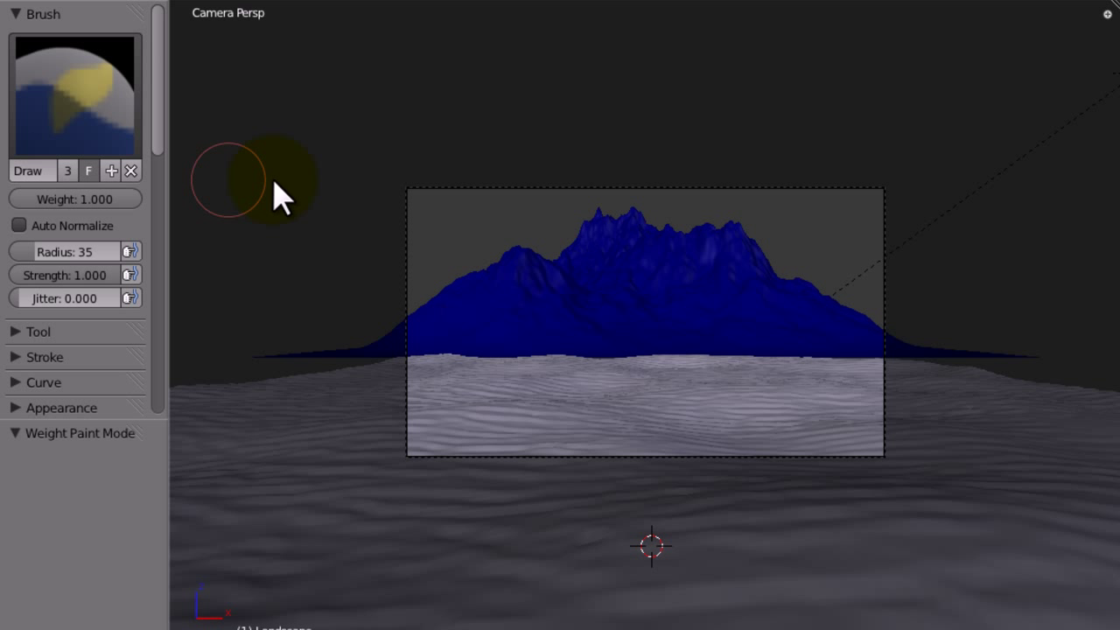
mouse_move(584, 219)
mouse_down()
mouse_move(735, 229)
mouse_move(695, 257)
mouse_up()
key(KP_1)
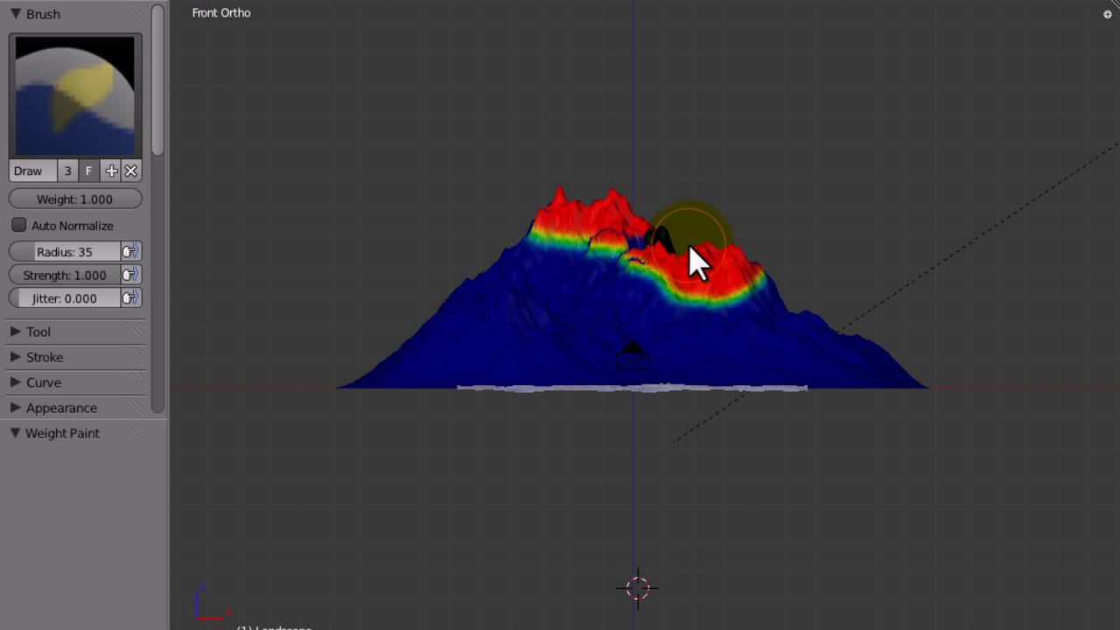
drag(695, 256, 553, 242)
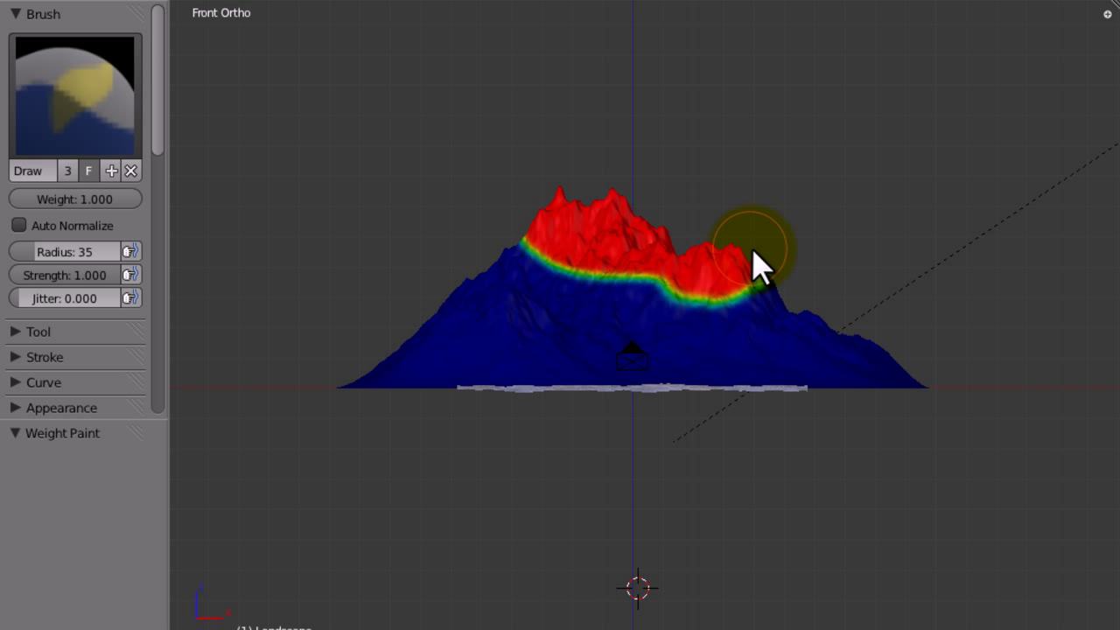
mouse_move(758, 287)
mouse_down()
mouse_move(690, 303)
mouse_move(547, 274)
mouse_up()
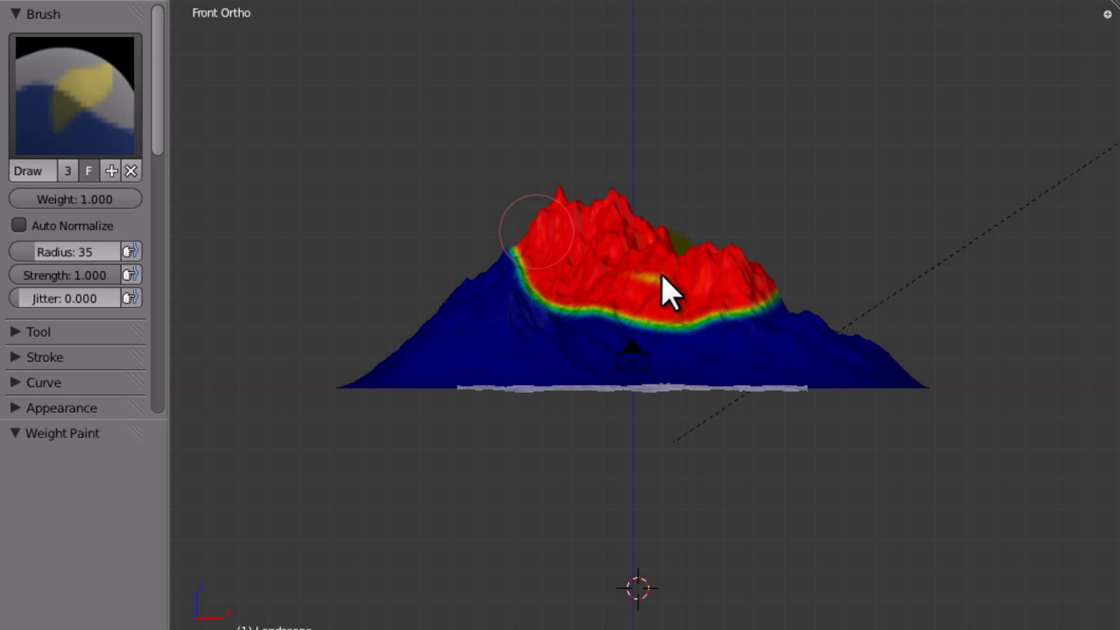
drag(662, 282, 778, 300)
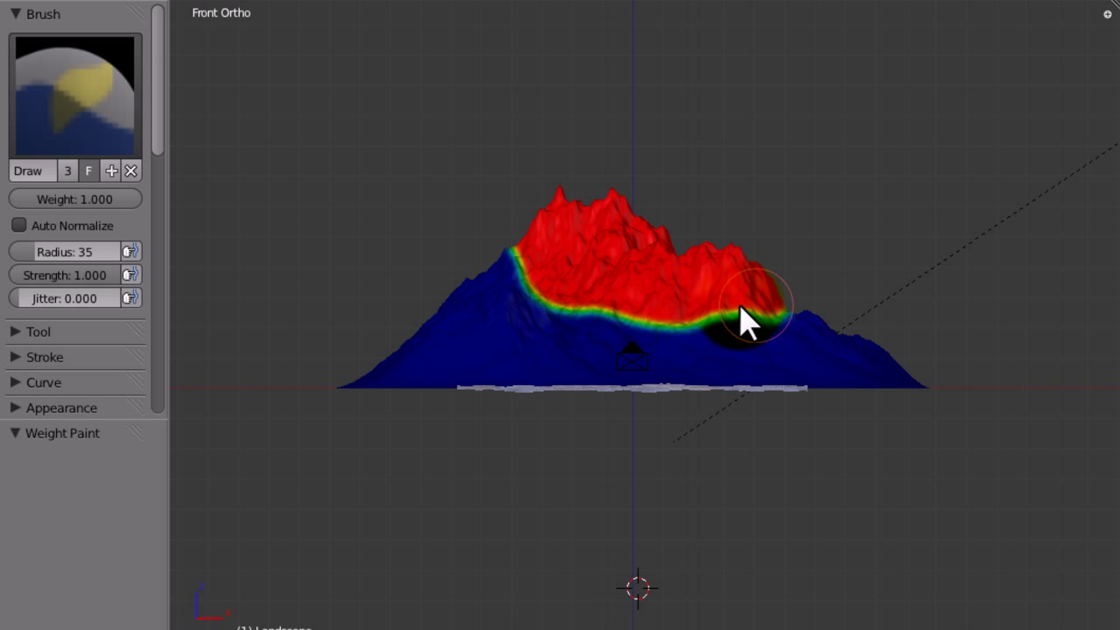
mouse_move(492, 282)
mouse_down()
mouse_move(510, 285)
mouse_move(505, 251)
mouse_move(483, 293)
mouse_move(453, 305)
mouse_move(613, 311)
mouse_up()
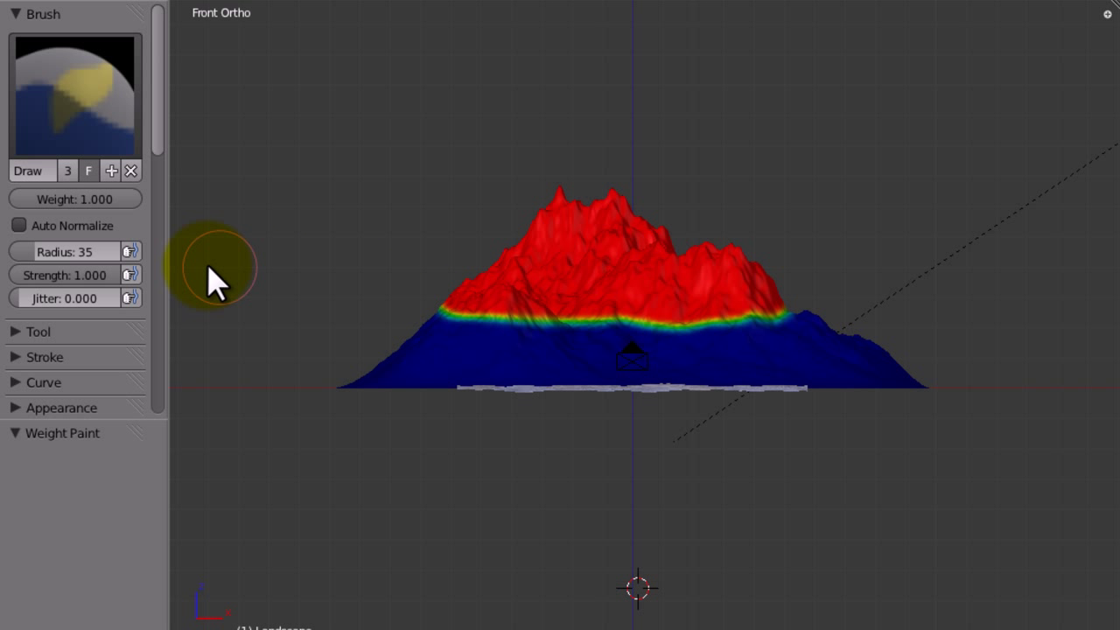
- Paint the mountain's middle band with a medium weight and its lower slopes at weight 0.205 from the front
drag(125, 200, 71, 200)
mouse_move(423, 325)
mouse_down()
mouse_move(580, 345)
mouse_move(800, 320)
mouse_move(842, 328)
mouse_up()
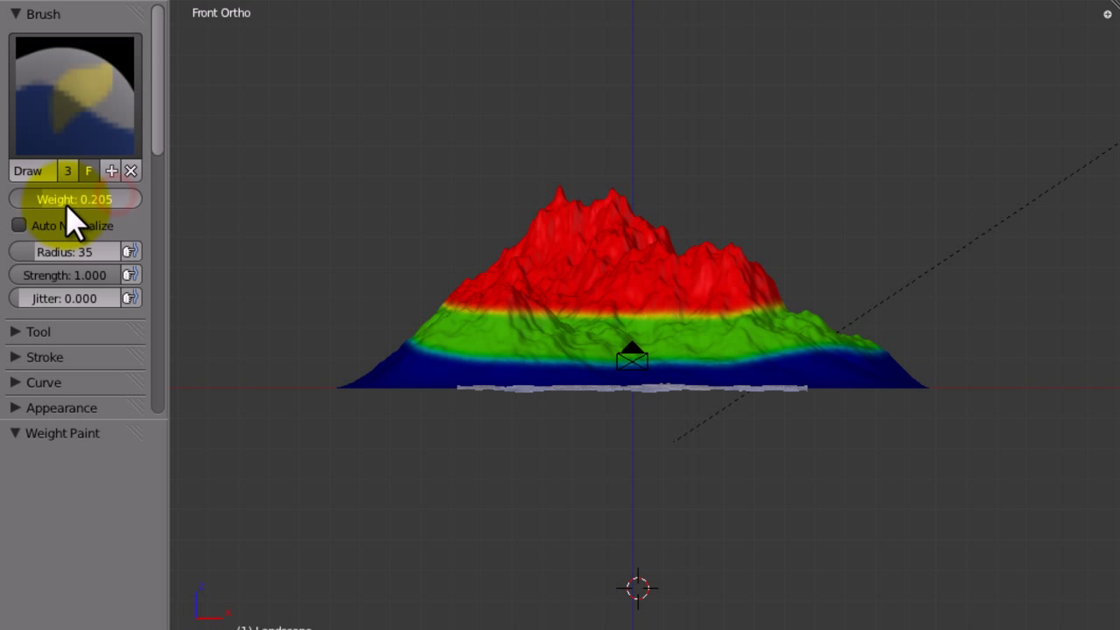
mouse_move(450, 370)
mouse_down()
mouse_move(395, 370)
mouse_move(776, 376)
mouse_move(832, 362)
mouse_move(900, 375)
mouse_move(743, 417)
mouse_move(420, 365)
mouse_move(438, 354)
mouse_up()
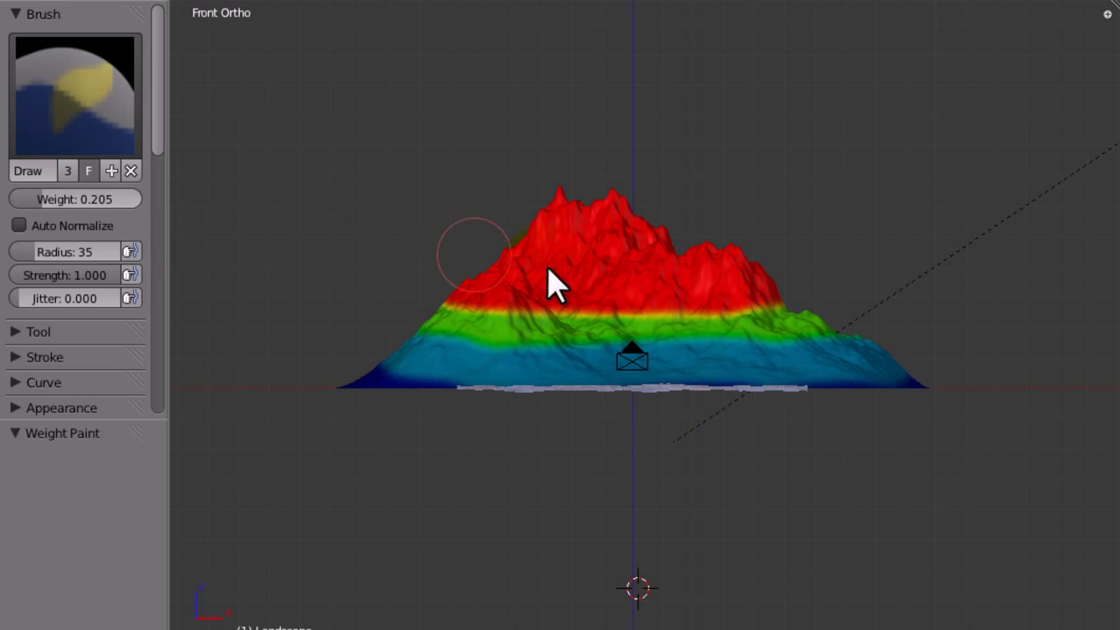
- Fill the unpainted patches across the mountain's summit area at weight 1.000 from the top view
mouse_move(550, 284)
middle_down()
mouse_move(578, 520)
mouse_move(508, 601)
mouse_move(564, 503)
middle_up()
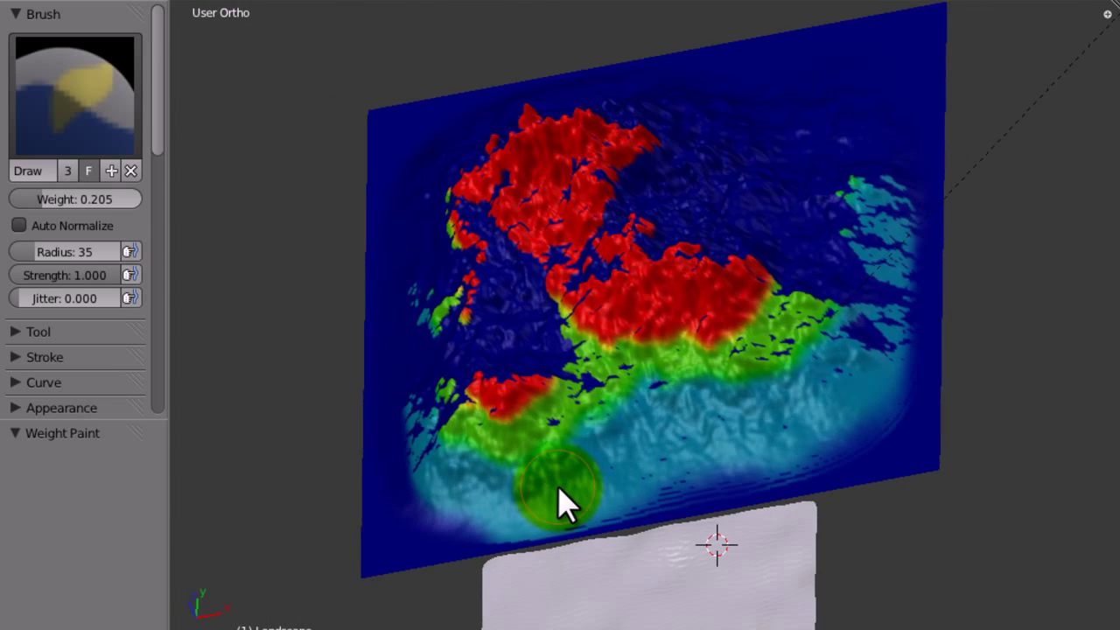
key(KP_7)
click(53, 199)
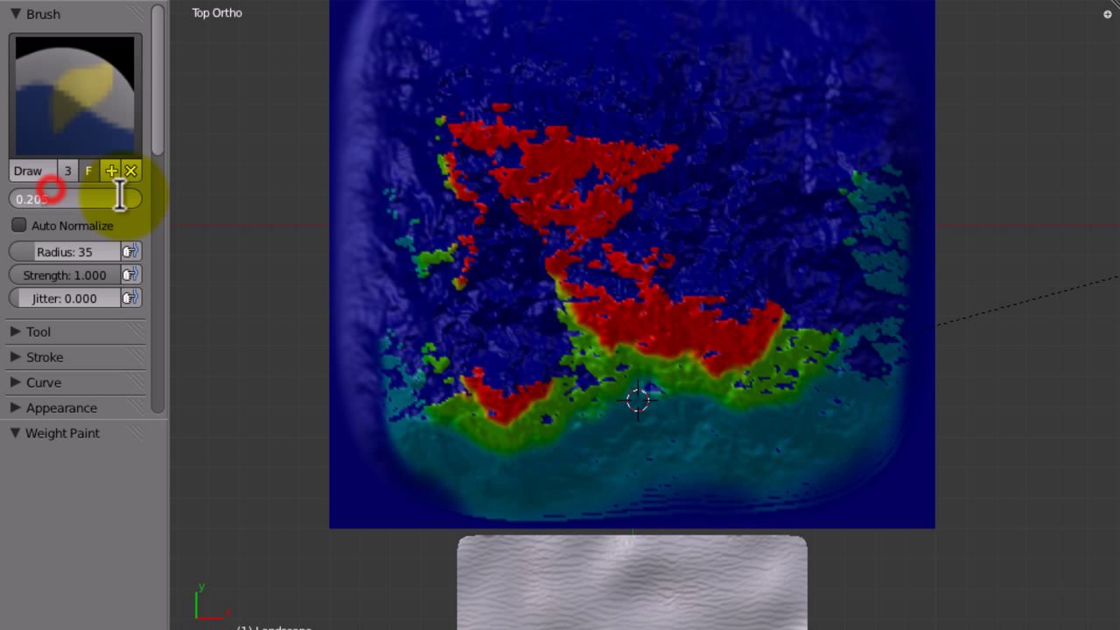
mouse_move(10, 216)
mouse_down()
mouse_move(121, 204)
mouse_move(618, 214)
mouse_move(633, 175)
mouse_move(551, 220)
mouse_move(540, 175)
mouse_move(560, 192)
mouse_move(441, 137)
mouse_move(465, 200)
mouse_move(465, 251)
mouse_move(439, 261)
mouse_move(418, 250)
mouse_move(513, 271)
mouse_move(513, 208)
mouse_up()
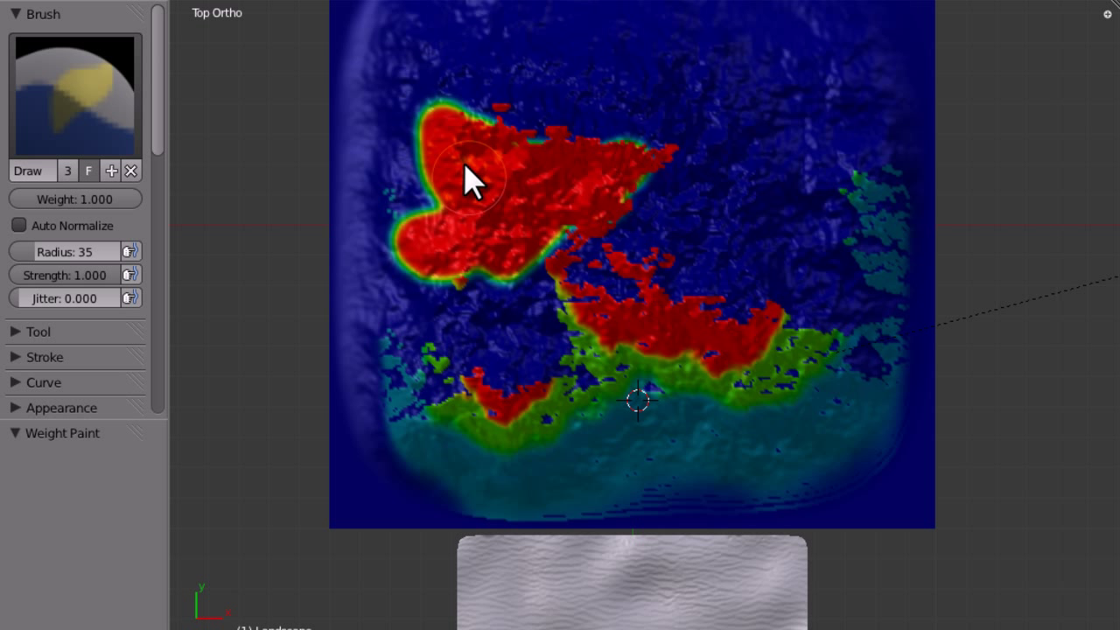
mouse_move(465, 165)
mouse_down()
mouse_move(545, 333)
mouse_move(615, 292)
mouse_move(627, 270)
mouse_move(655, 307)
mouse_move(563, 242)
mouse_move(587, 247)
mouse_move(653, 193)
mouse_move(648, 205)
mouse_move(703, 207)
mouse_move(680, 230)
mouse_move(723, 268)
mouse_move(699, 302)
mouse_move(705, 344)
mouse_up()
mouse_move(653, 294)
mouse_down()
mouse_move(721, 343)
mouse_move(783, 303)
mouse_move(820, 305)
mouse_move(782, 280)
mouse_move(817, 238)
mouse_move(793, 215)
mouse_move(742, 241)
mouse_up()
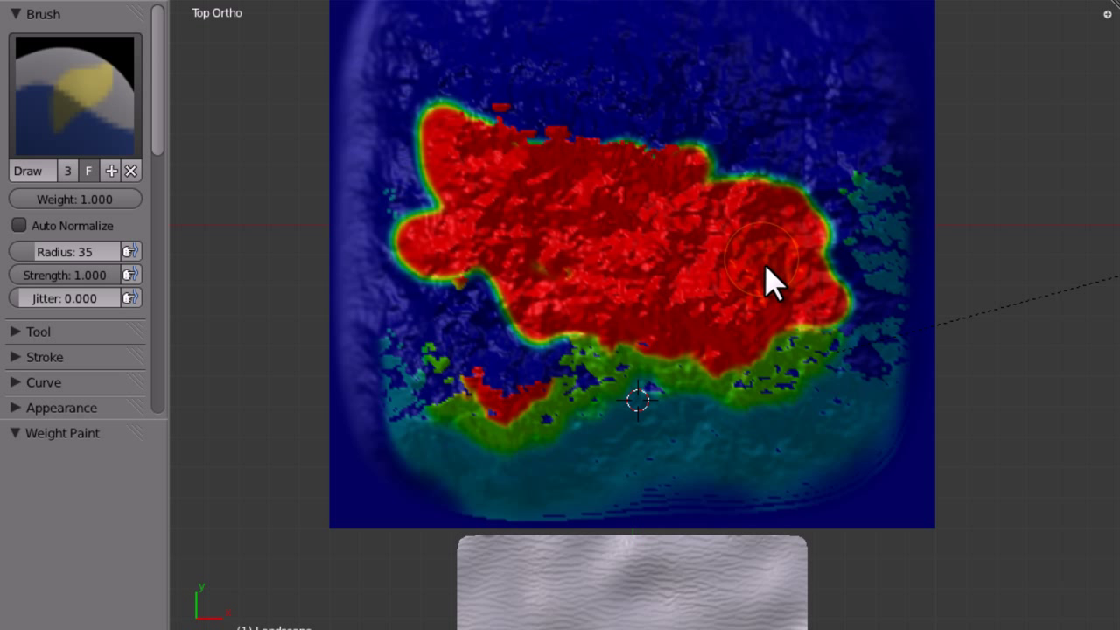
mouse_move(516, 140)
mouse_down()
mouse_move(487, 120)
mouse_move(551, 150)
mouse_move(671, 155)
mouse_move(803, 203)
mouse_move(839, 280)
mouse_up()
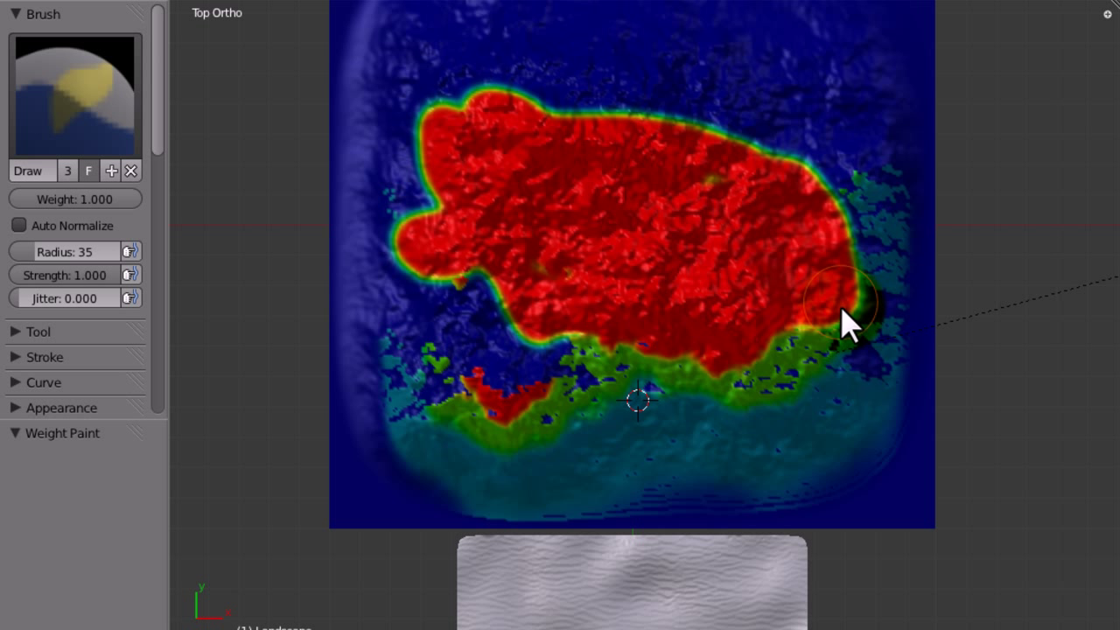
- Paint the mountain's right-hand slope at weight 0.336 and fill gaps in the front middle band at weight 0.582
drag(106, 198, 30, 208)
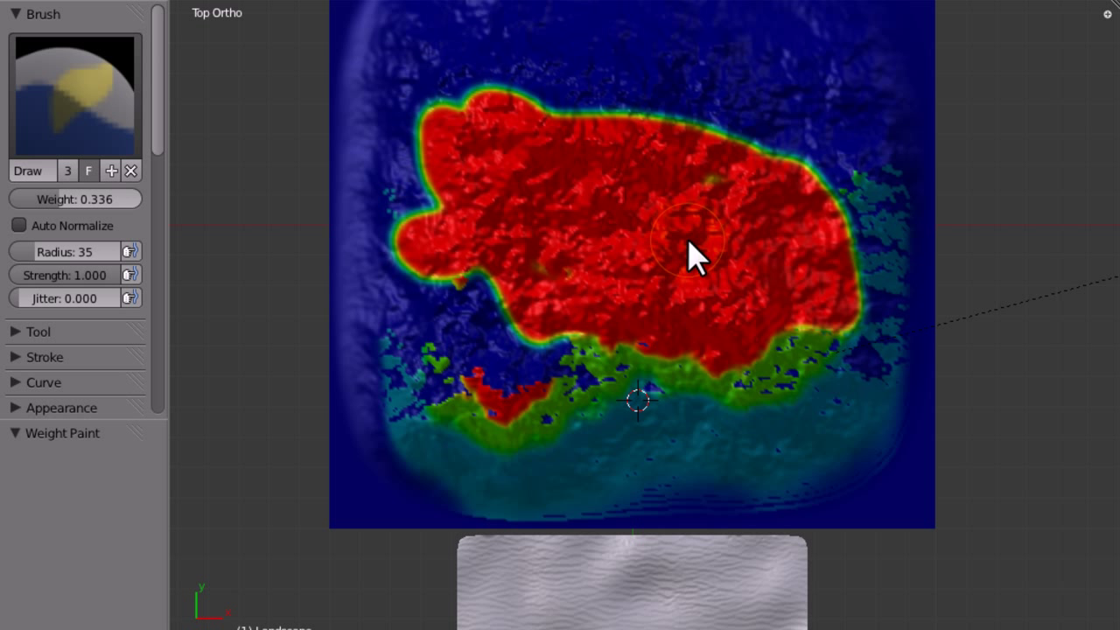
mouse_move(869, 198)
mouse_down()
mouse_move(898, 207)
mouse_move(887, 172)
mouse_move(840, 189)
mouse_move(887, 278)
mouse_move(895, 253)
mouse_move(862, 400)
mouse_move(896, 333)
mouse_move(854, 380)
mouse_up()
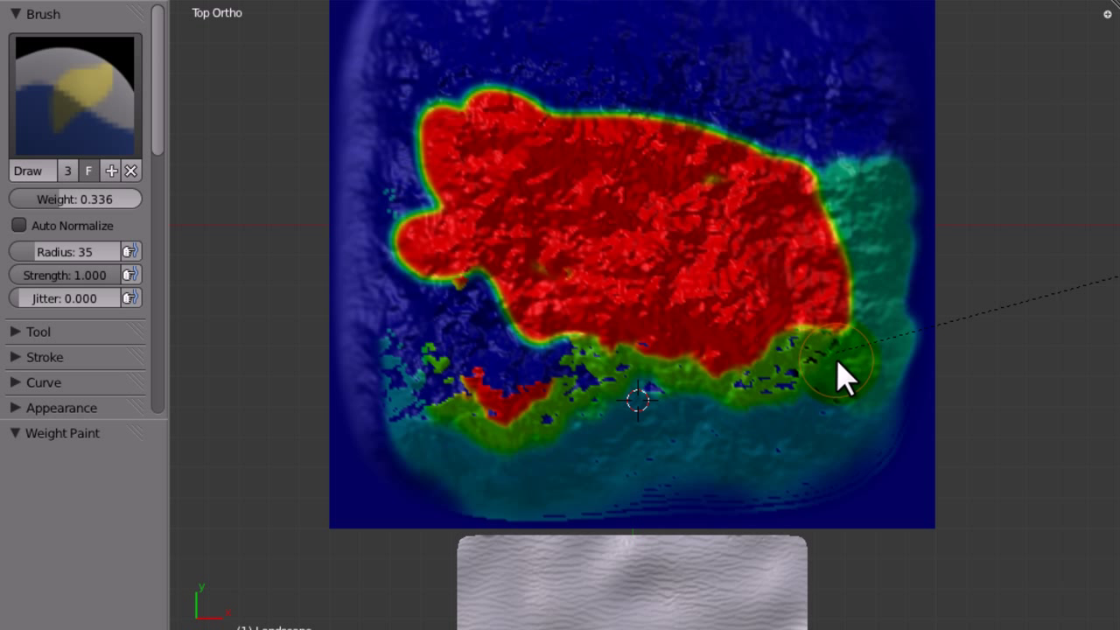
drag(144, 219, 147, 219)
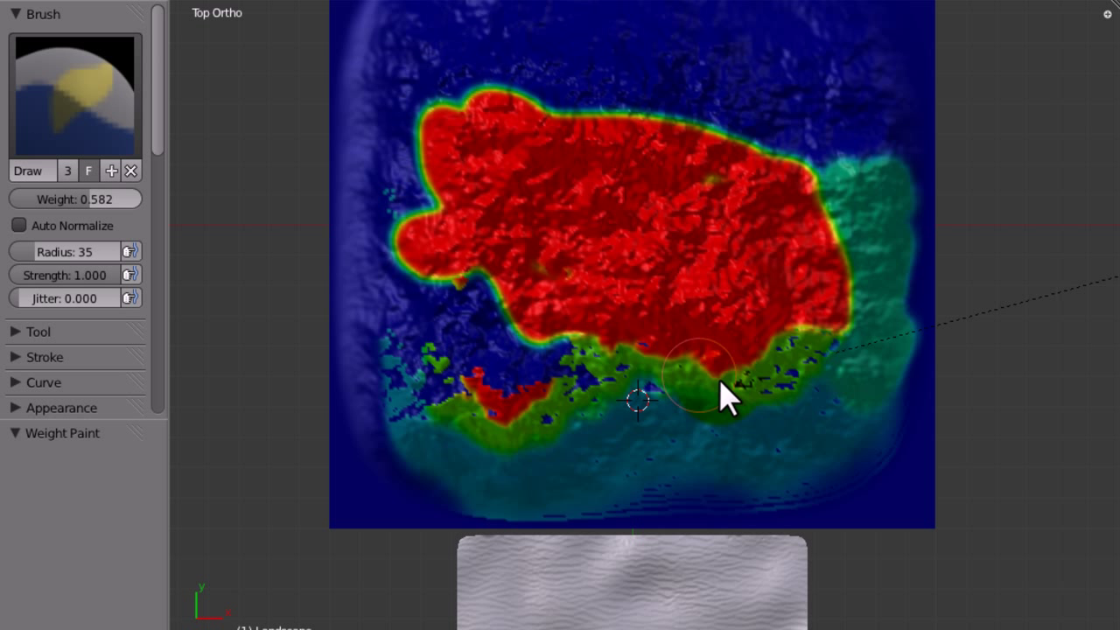
click(770, 344)
mouse_move(791, 361)
mouse_down()
mouse_move(743, 376)
mouse_move(759, 375)
mouse_up()
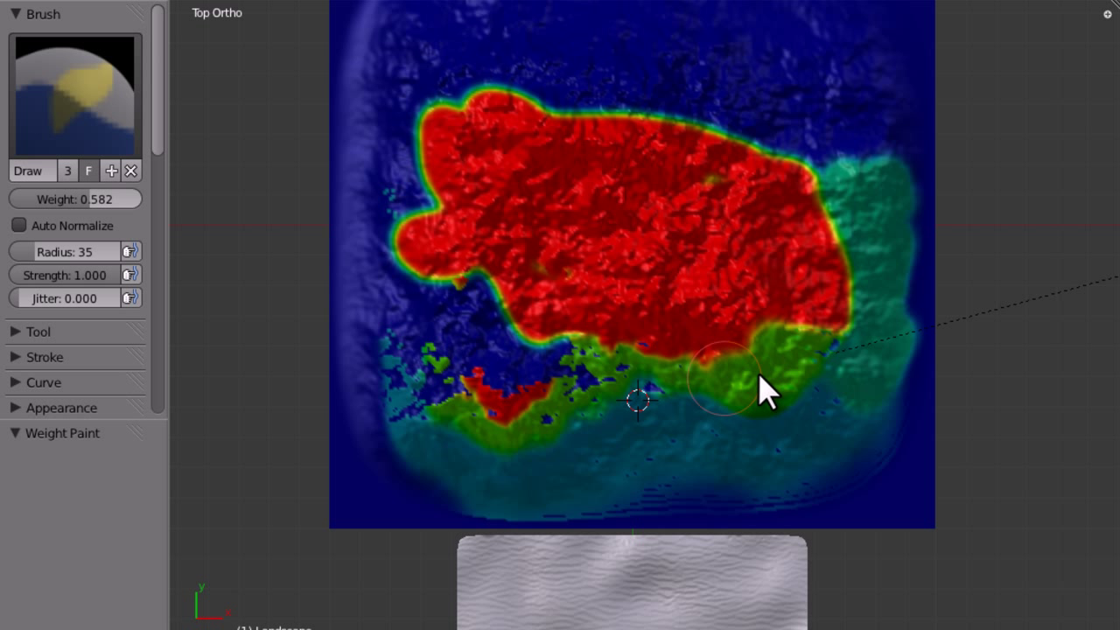
mouse_move(525, 370)
mouse_down()
mouse_move(592, 379)
mouse_move(577, 366)
mouse_move(643, 384)
mouse_up()
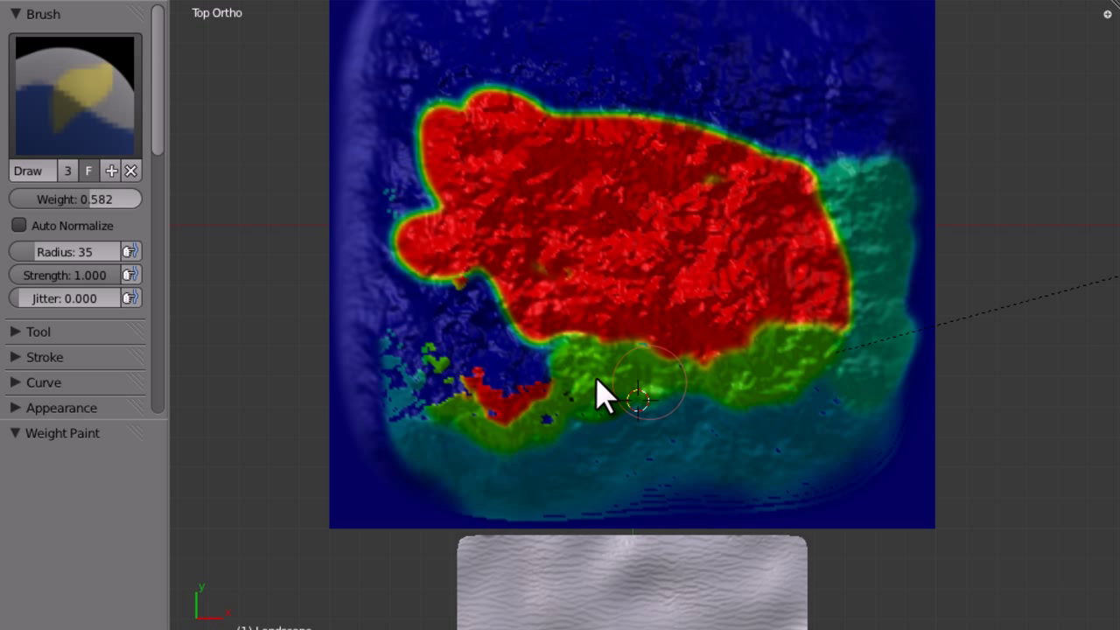
drag(549, 428, 484, 403)
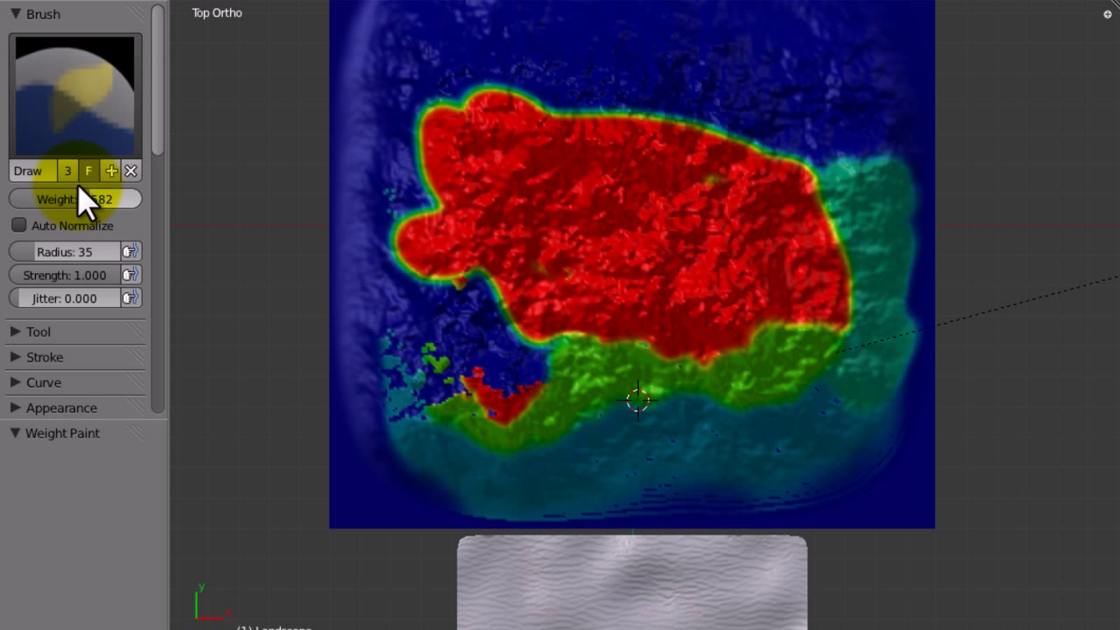
- Fill the gap between the two red areas on the mountain's front-left slope at weight 1.000 from the top view
drag(78, 191, 142, 192)
drag(478, 354, 506, 383)
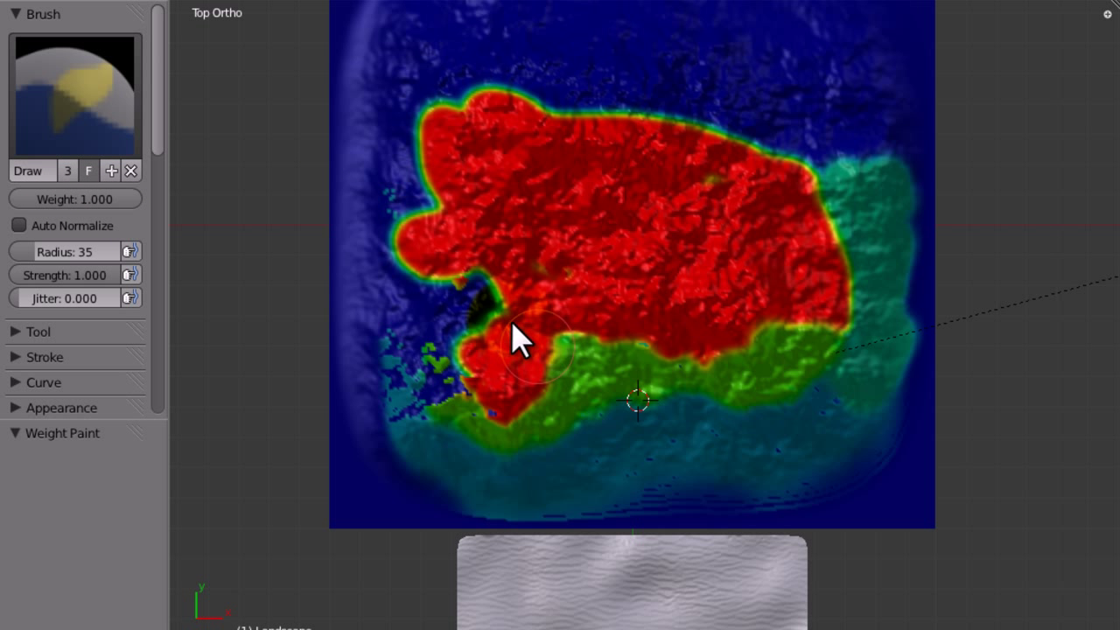
drag(471, 289, 453, 317)
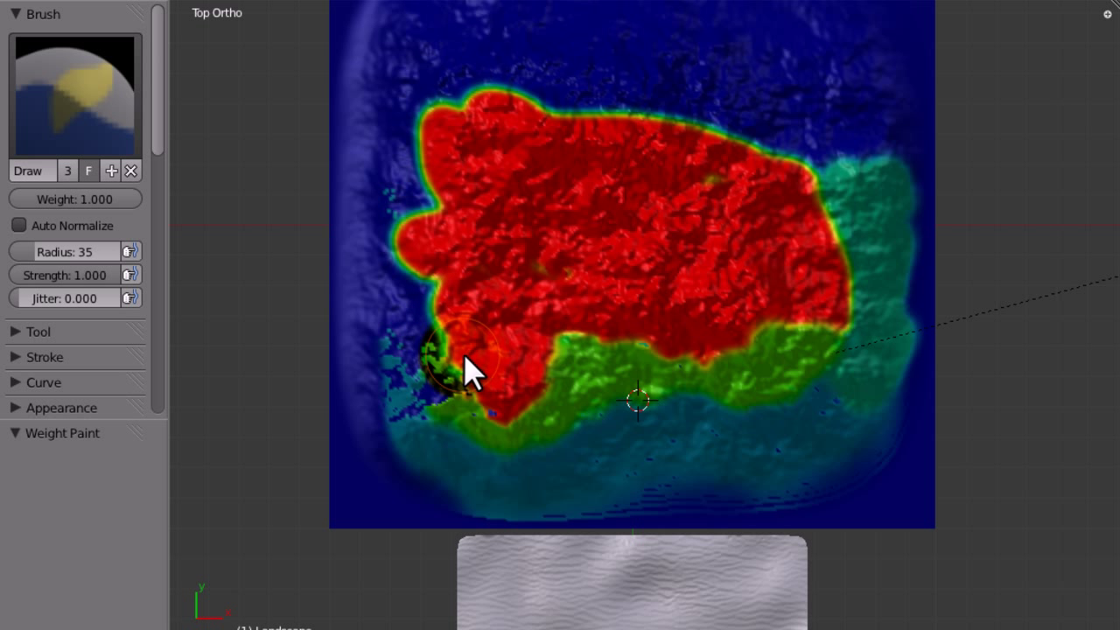
- Paint the mountain's front-left lower slope at weight 0.500 and its outer edge at weight 0.238
click(165, 174)
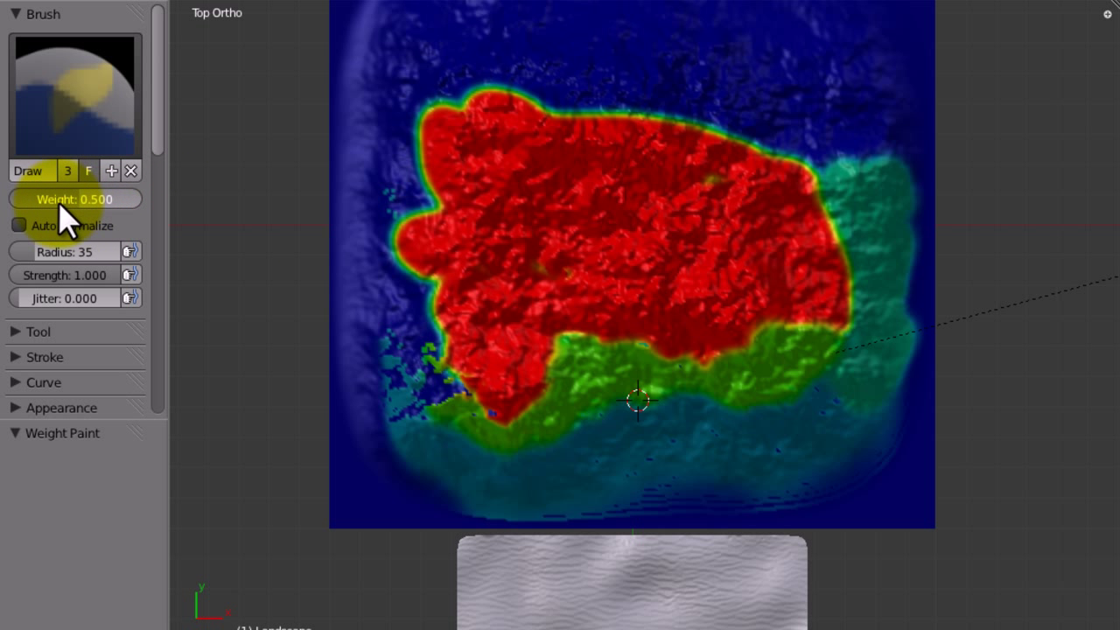
mouse_move(393, 416)
mouse_down()
mouse_move(435, 409)
mouse_move(449, 383)
mouse_move(464, 427)
mouse_up()
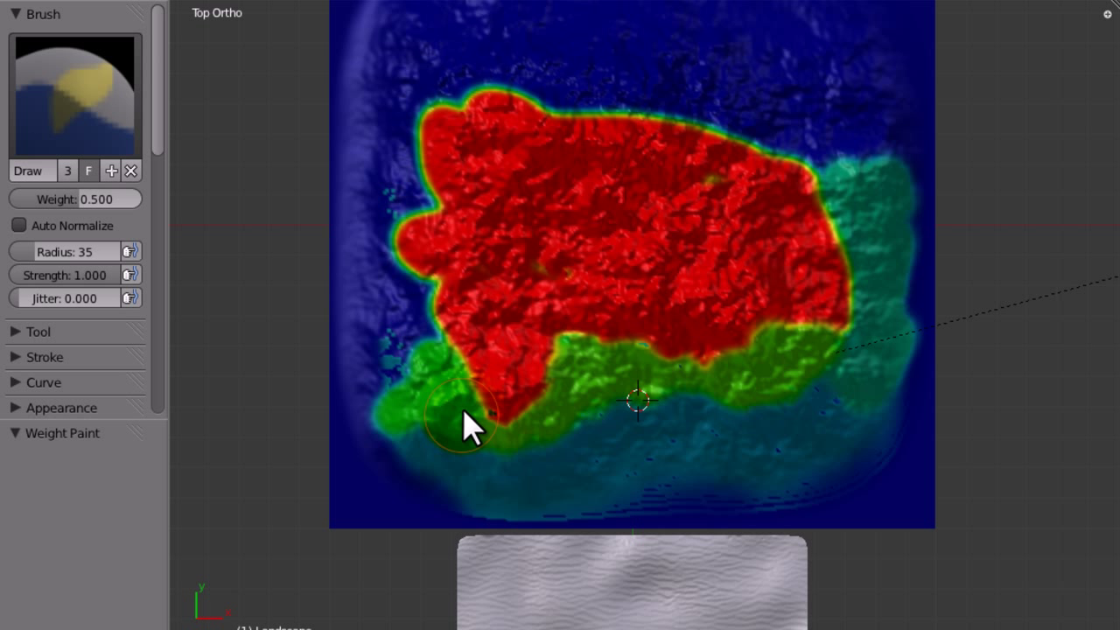
drag(96, 201, 60, 200)
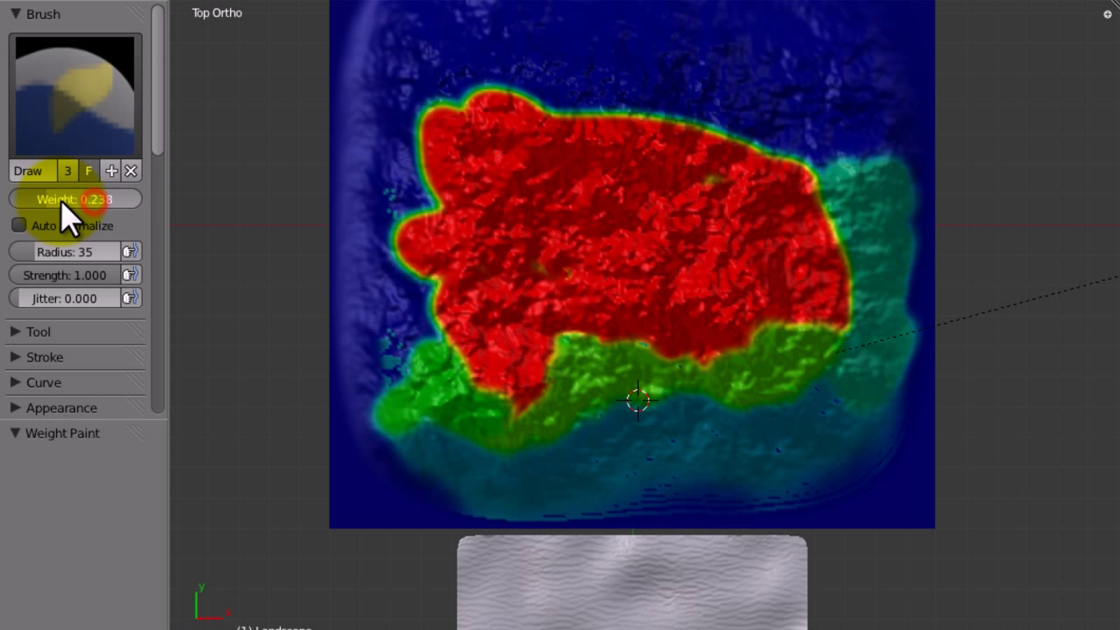
drag(404, 424, 388, 360)
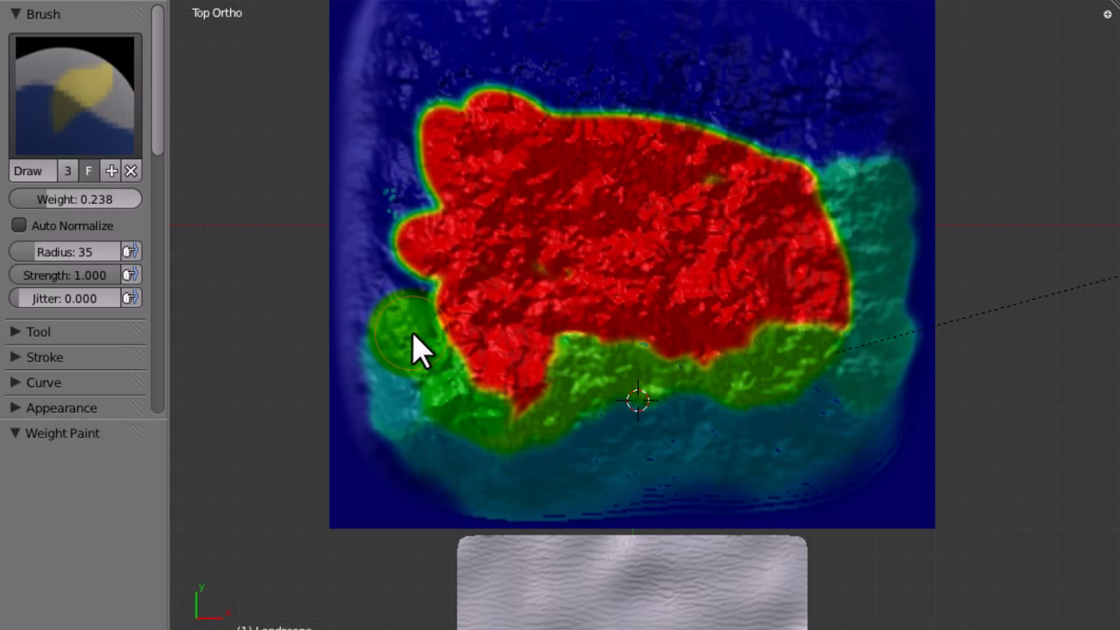
- Paint the mountain's front foot along the landscape's front edge at weight 0.107 in the Disp group
middle_drag(557, 536, 644, 460)
key(KP_7)
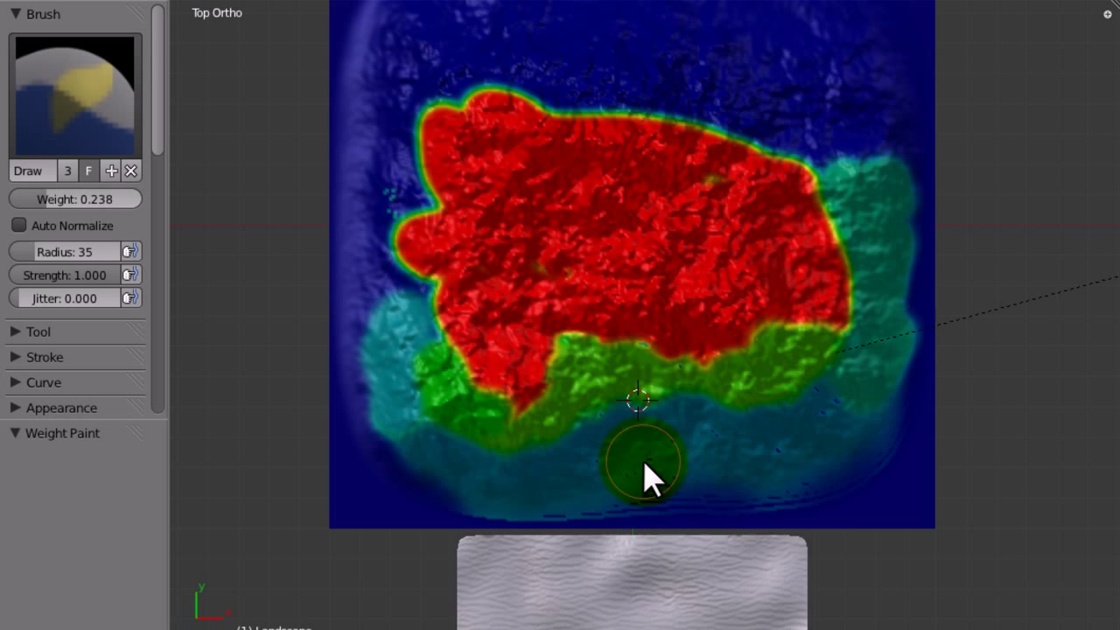
mouse_move(644, 462)
mouse_down()
mouse_move(743, 518)
mouse_move(576, 506)
mouse_up()
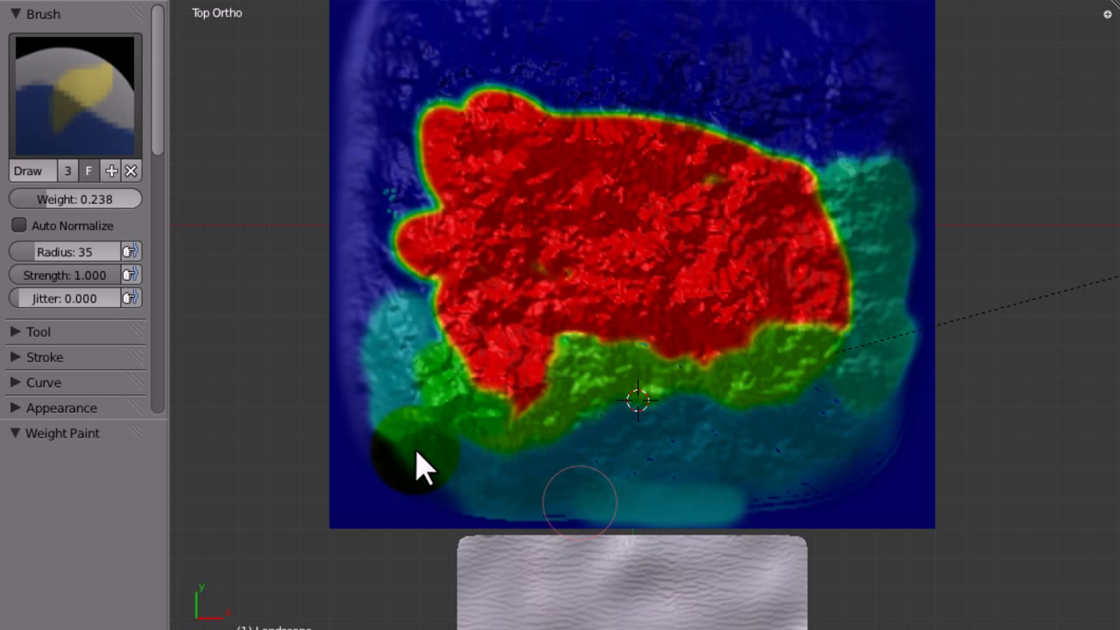
drag(123, 200, 67, 194)
mouse_move(736, 533)
mouse_down()
mouse_move(683, 493)
mouse_move(573, 513)
mouse_move(716, 516)
mouse_up()
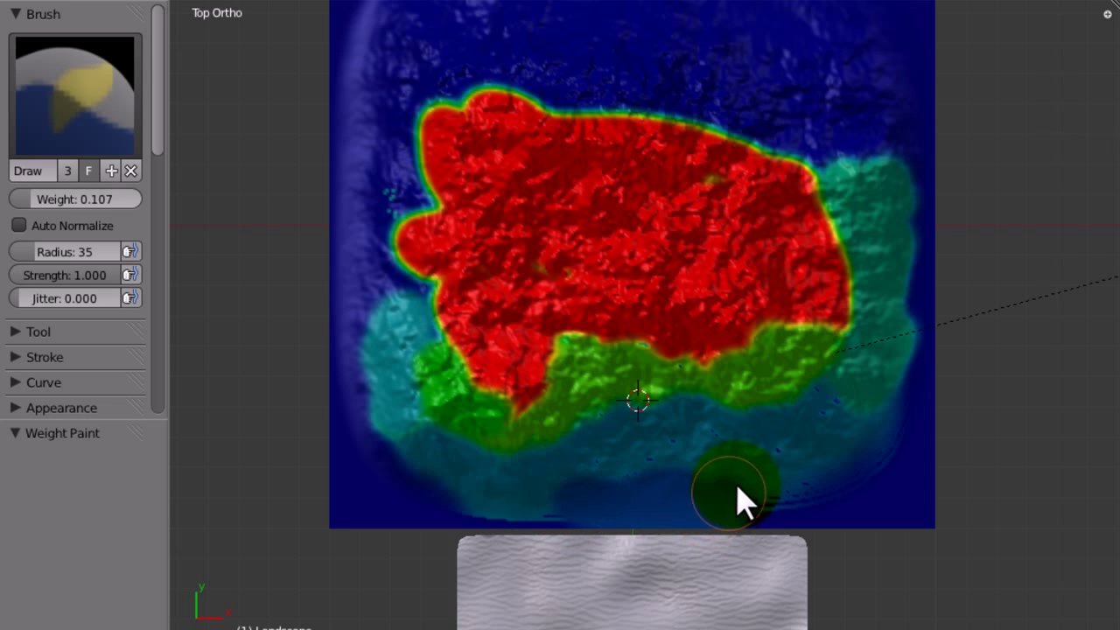
mouse_move(662, 551)
middle_down()
mouse_move(531, 388)
mouse_move(353, 377)
mouse_move(662, 376)
mouse_move(210, 482)
middle_up()
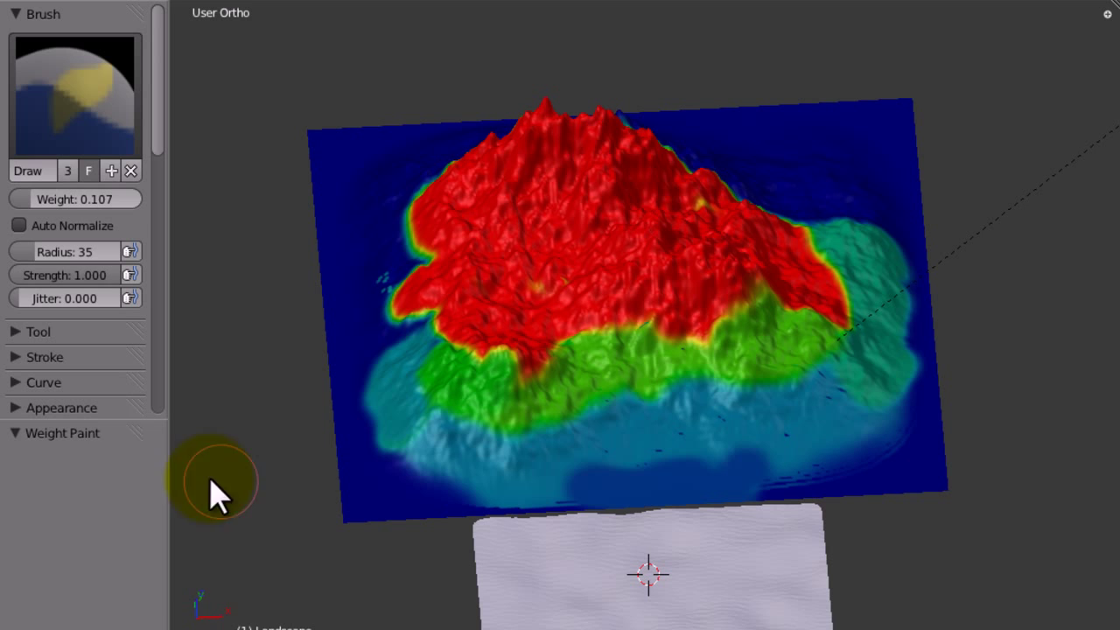
- Return the landscape to Object Mode and assign the Disp vertex group to its Displace modifier
click(219, 627)
click(219, 626)
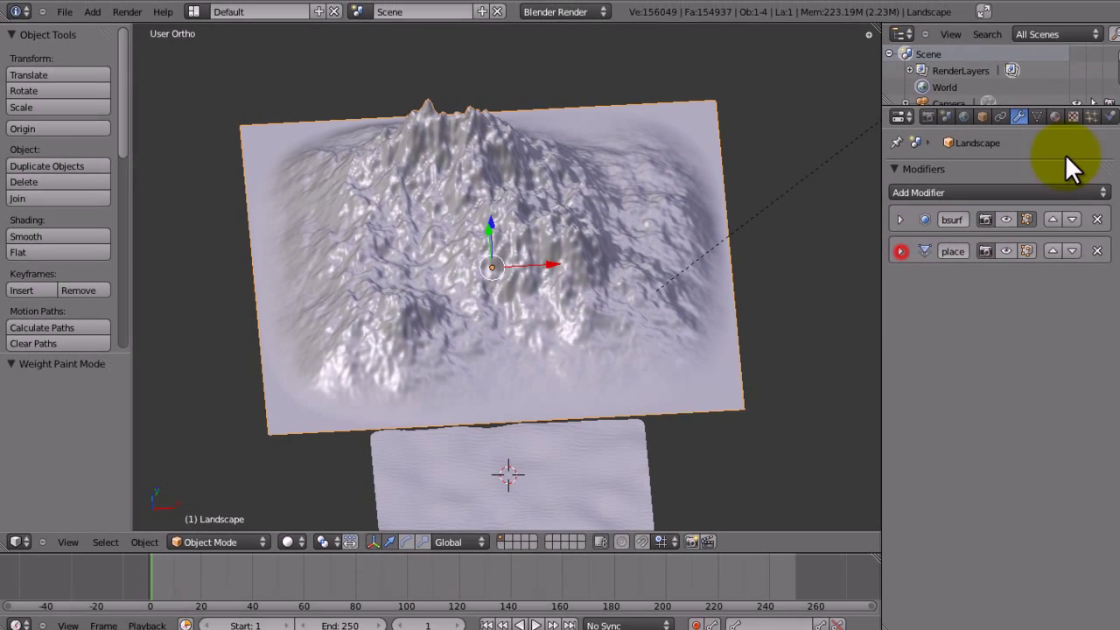
click(1024, 117)
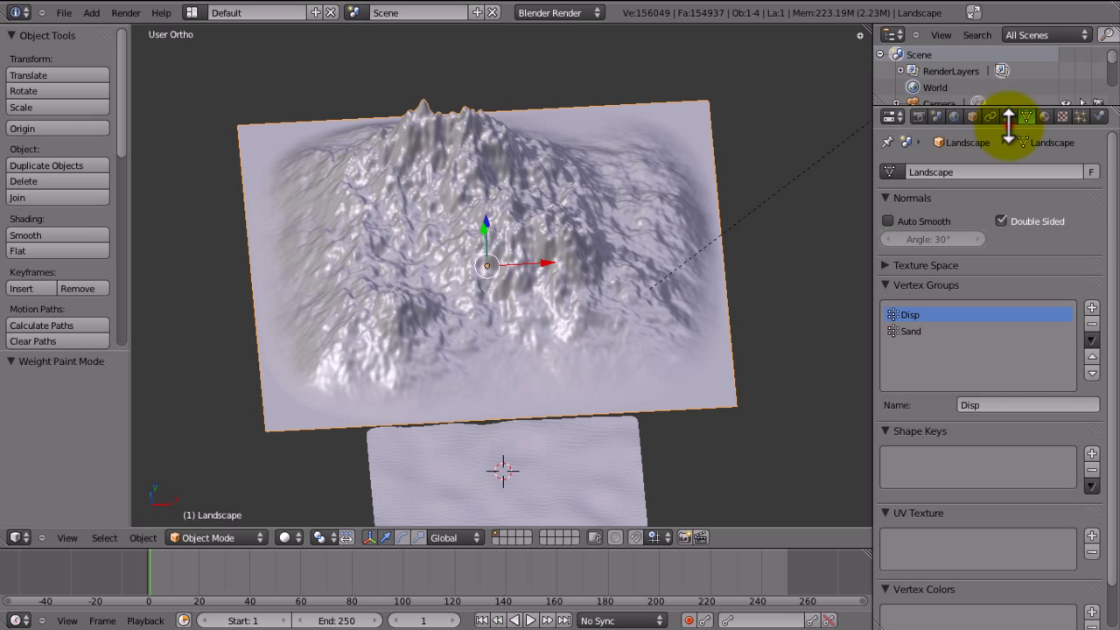
click(1009, 118)
click(890, 250)
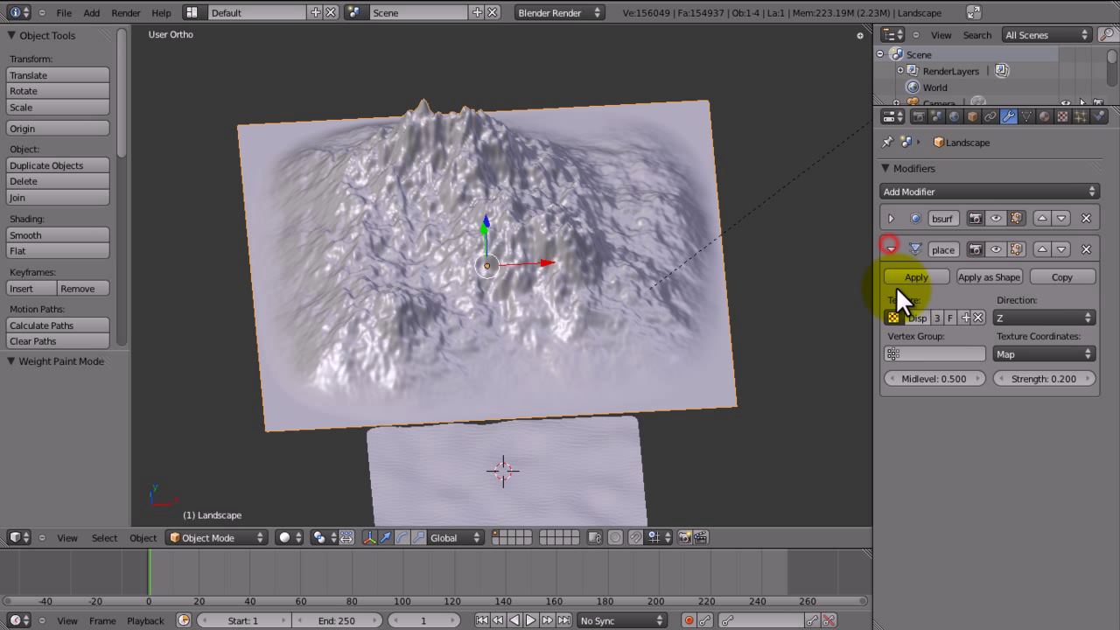
click(900, 353)
click(900, 379)
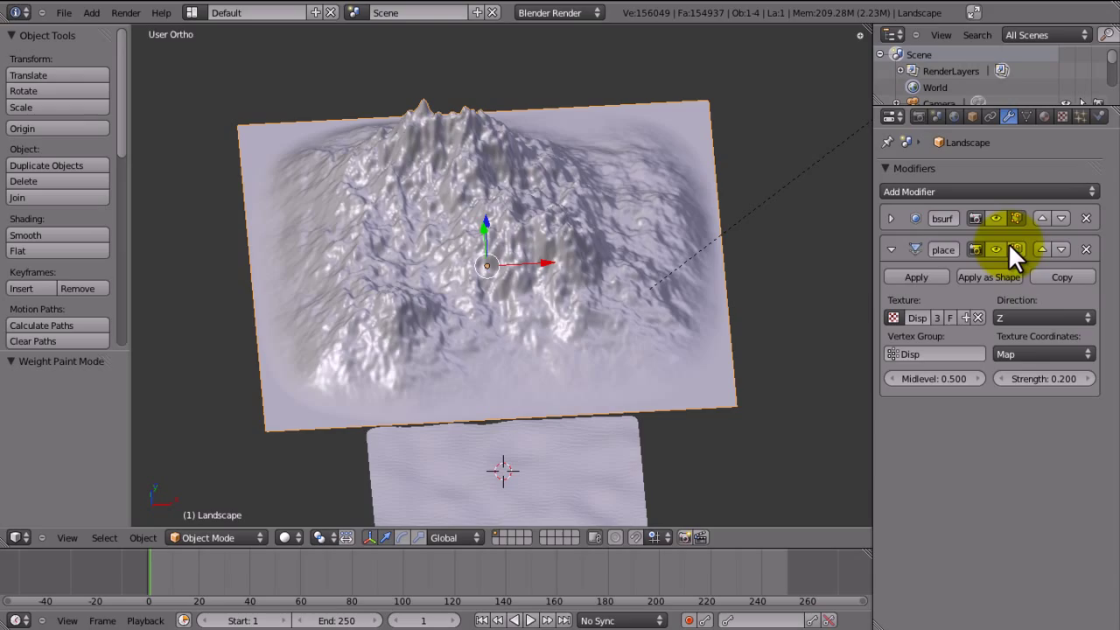
- Examine the mountain's displacement detail from several angles and compare it with the Displace modifier's viewport display toggled
middle_drag(790, 270, 911, 308)
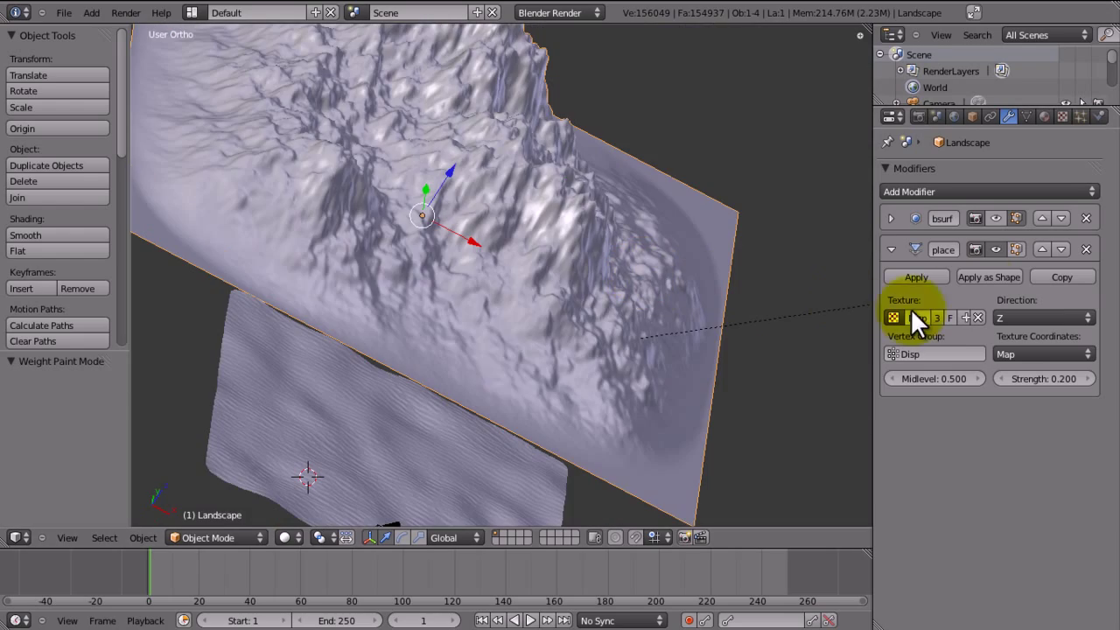
click(997, 249)
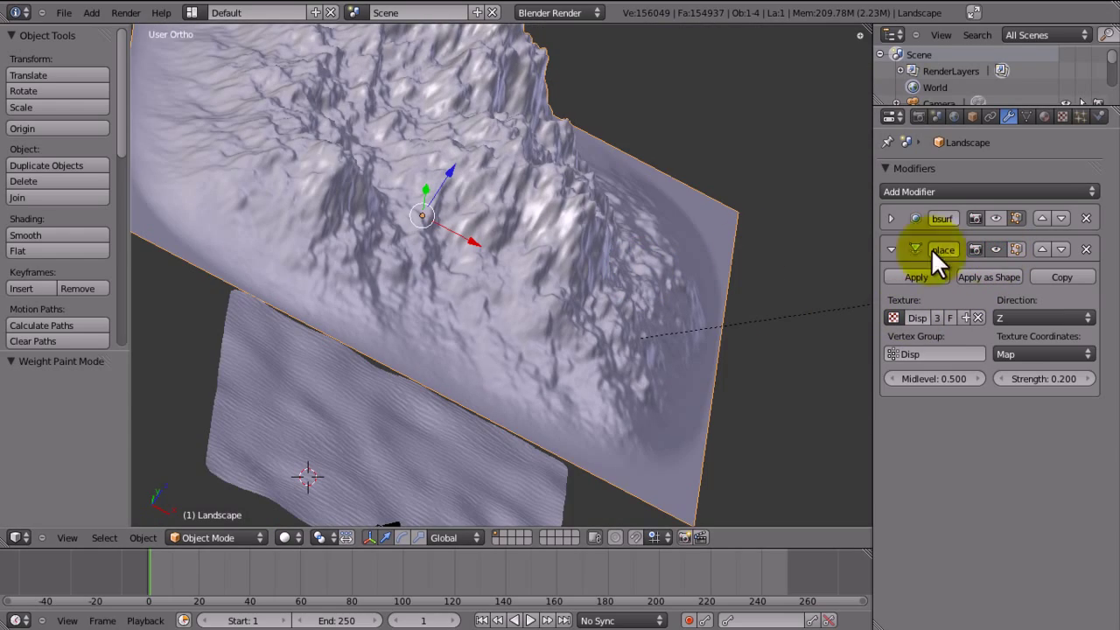
middle_drag(435, 255, 496, 448)
scroll(553, 341, up, 3)
middle_drag(570, 310, 612, 376)
mouse_move(657, 287)
middle_down()
mouse_move(651, 252)
mouse_move(575, 218)
mouse_move(675, 412)
mouse_move(558, 388)
mouse_move(574, 456)
mouse_move(547, 300)
mouse_move(656, 289)
middle_up()
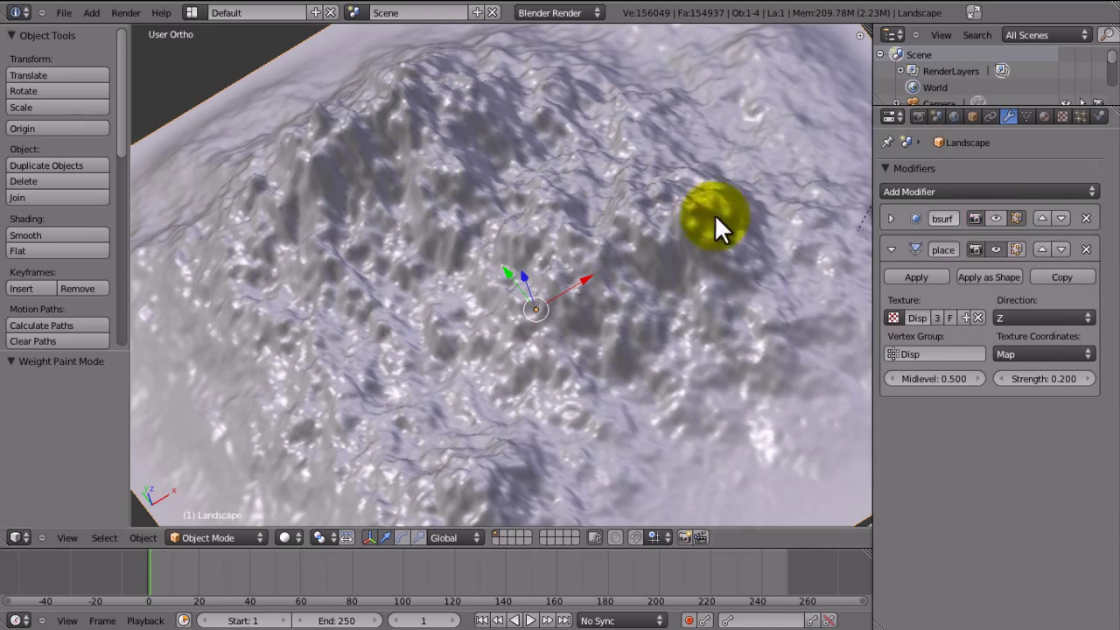
middle_drag(715, 214, 617, 323)
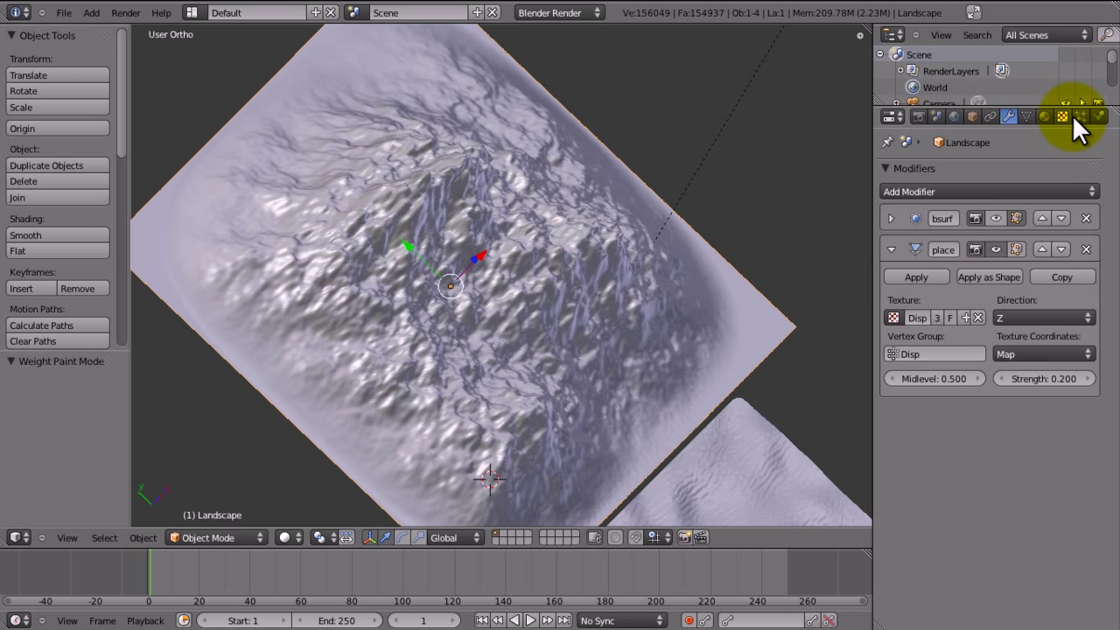
- Make Sand the landscape's active vertex group and switch to Weight Paint mode
click(1028, 115)
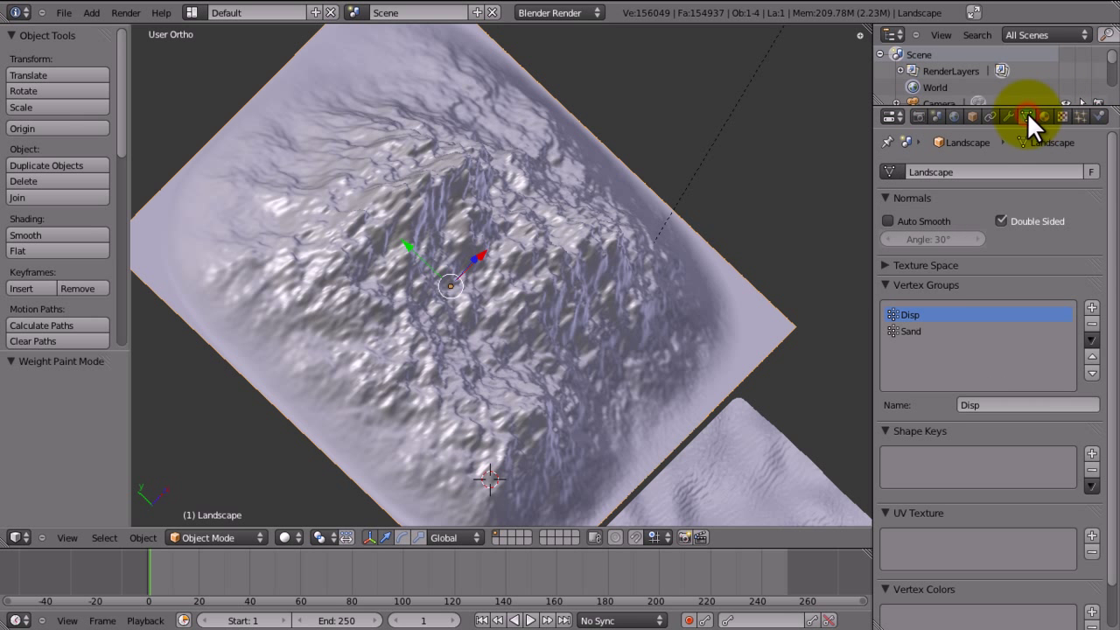
click(929, 330)
click(598, 341)
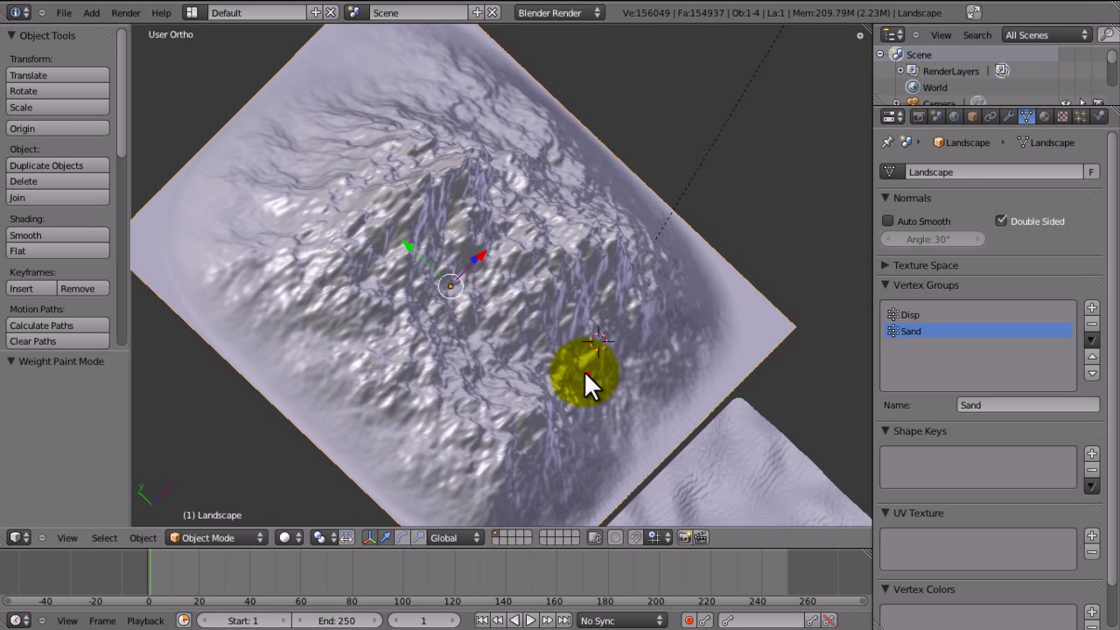
middle_drag(583, 370, 585, 324)
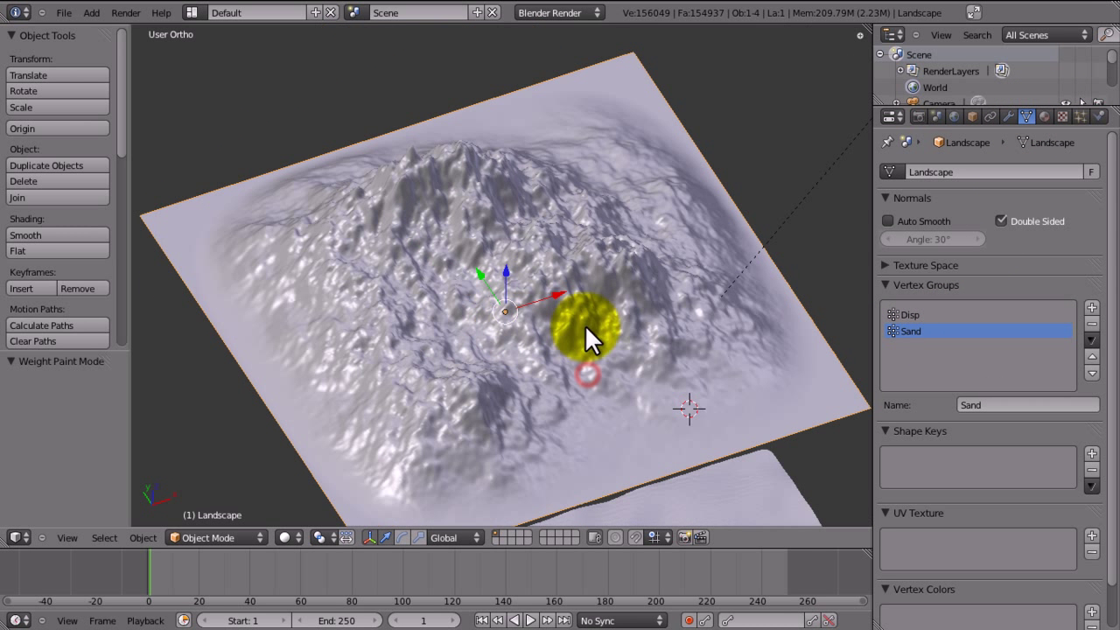
click(913, 316)
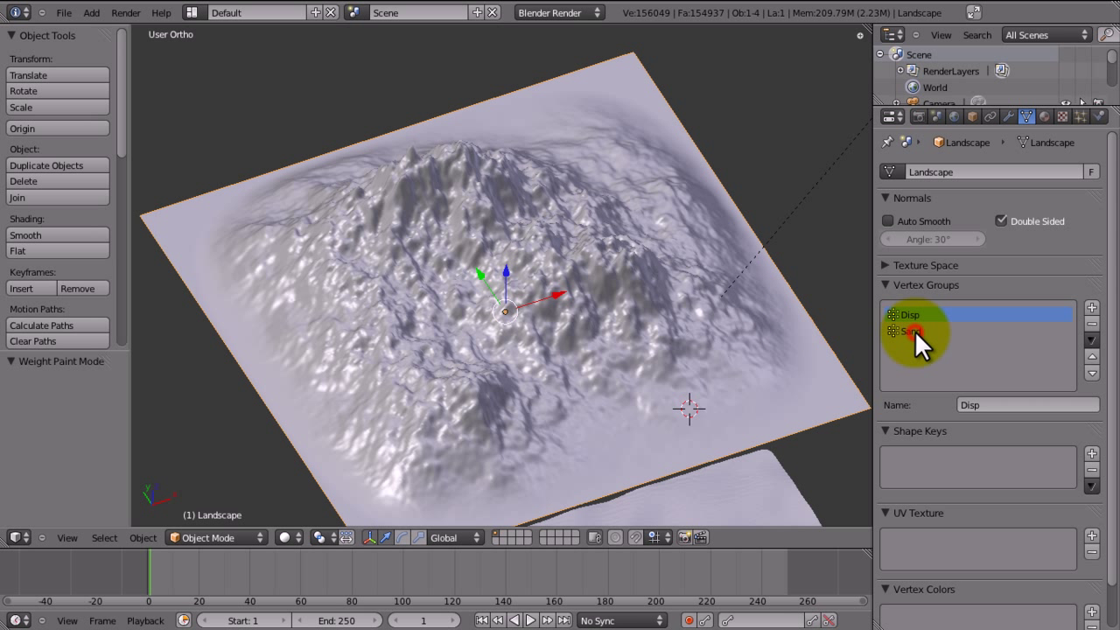
click(915, 330)
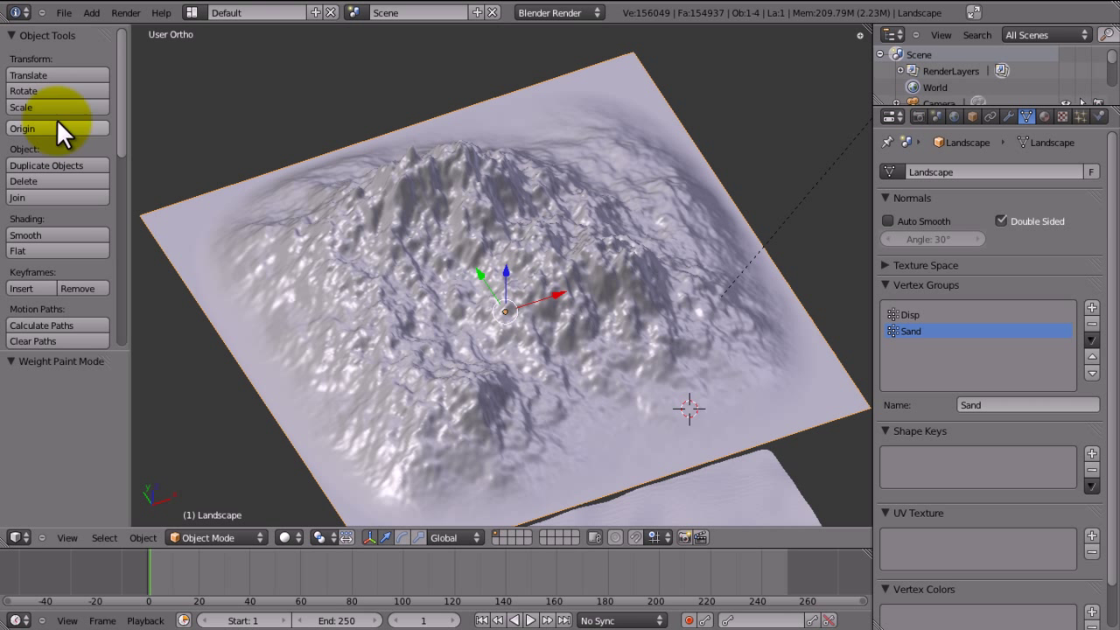
click(198, 537)
click(206, 427)
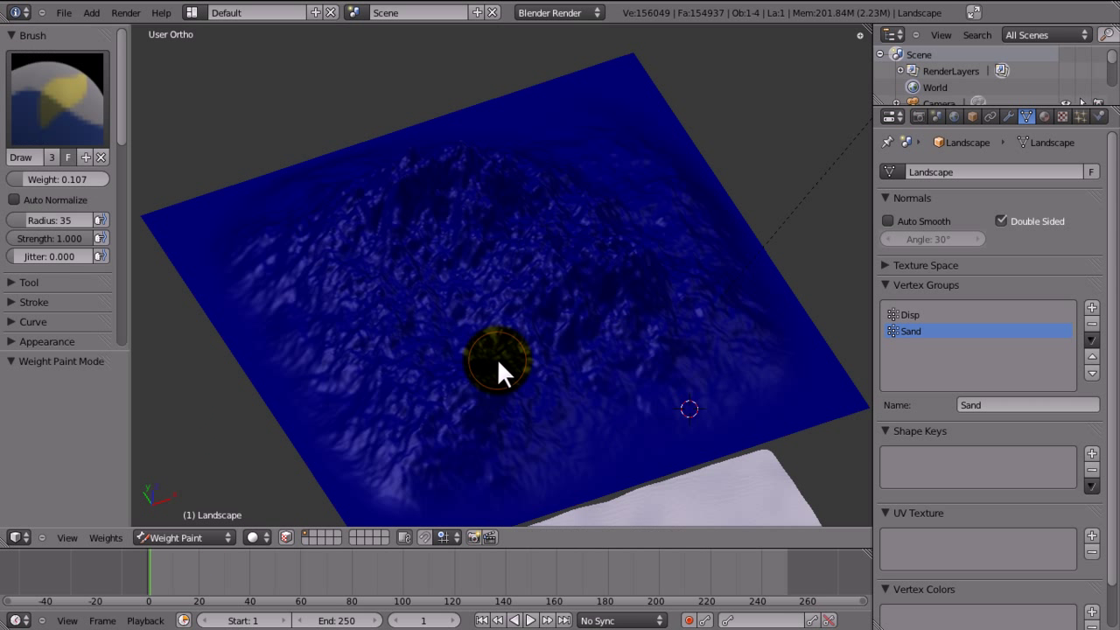
- Paint the landscape's front edge, right border and front-left corner in the Sand group at weight 1.000 from the top view
key(KP_7)
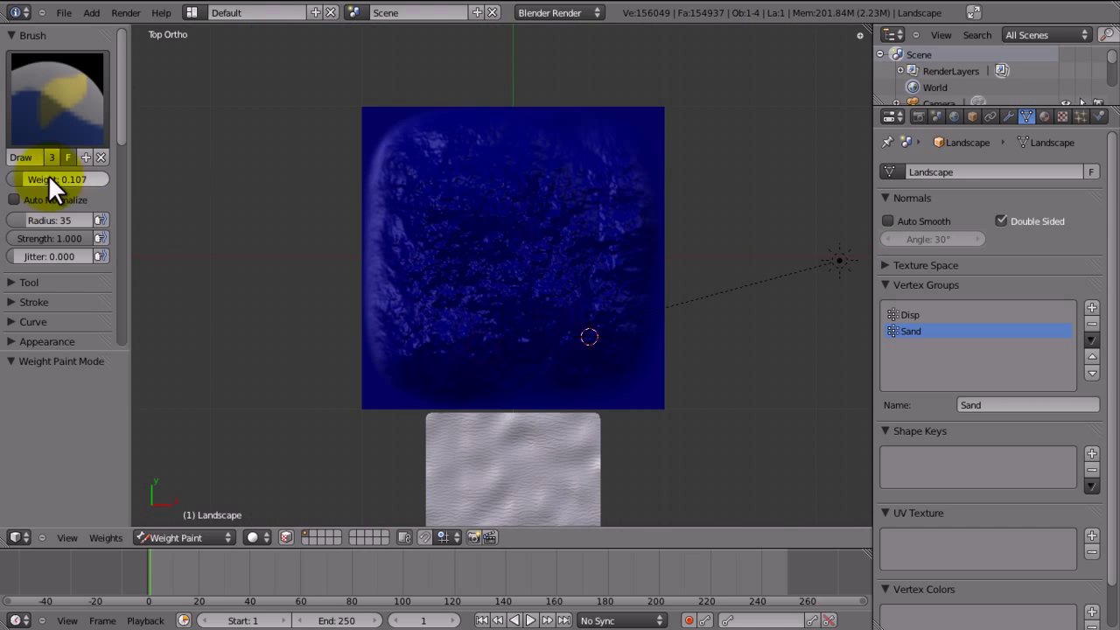
shift+middle_drag(400, 365, 405, 289)
scroll(420, 348, up, 1)
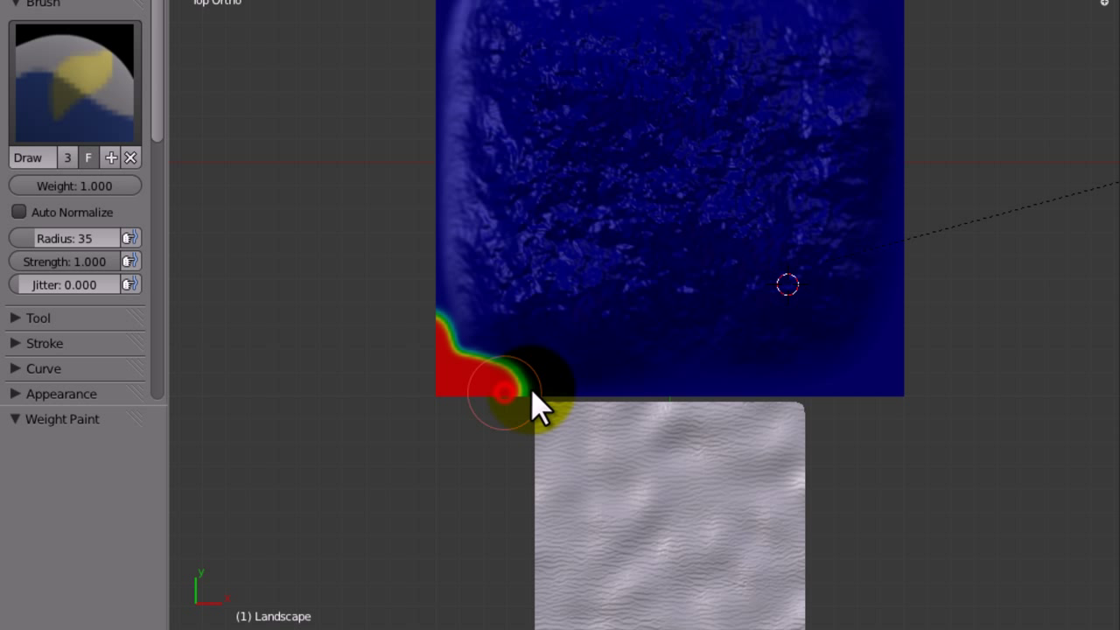
drag(533, 393, 571, 396)
drag(656, 391, 907, 385)
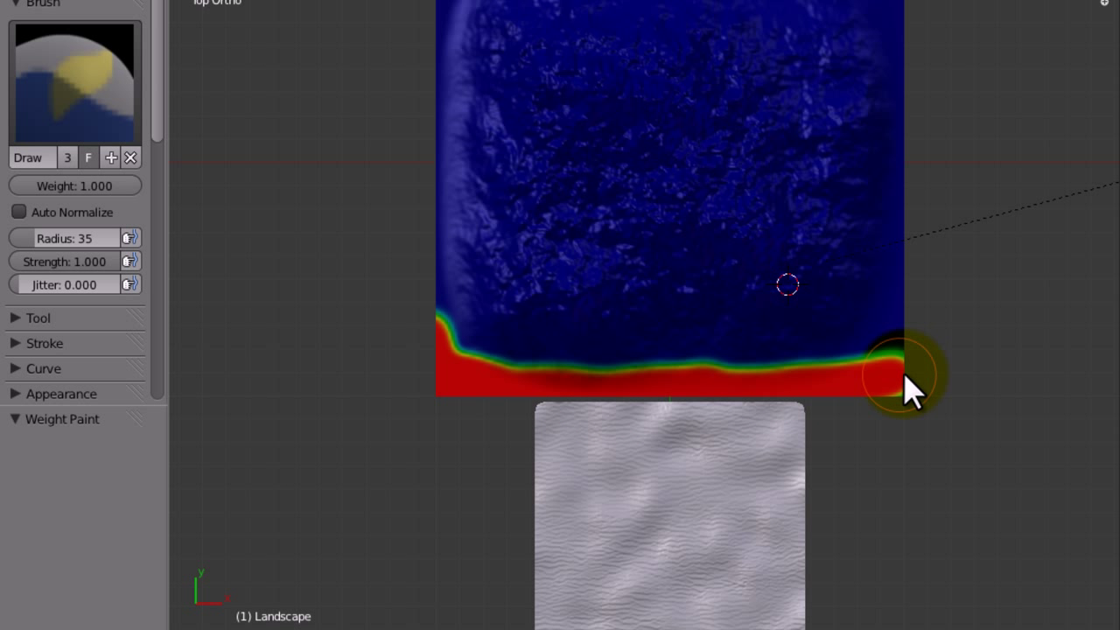
drag(888, 332, 911, 198)
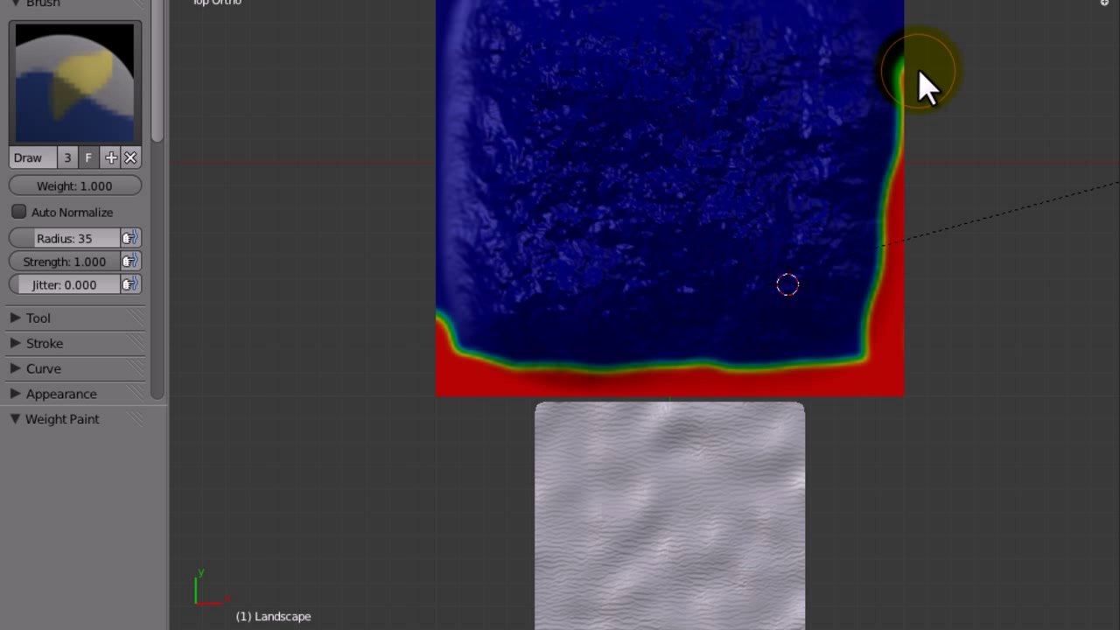
shift+middle_drag(890, 227, 953, 460)
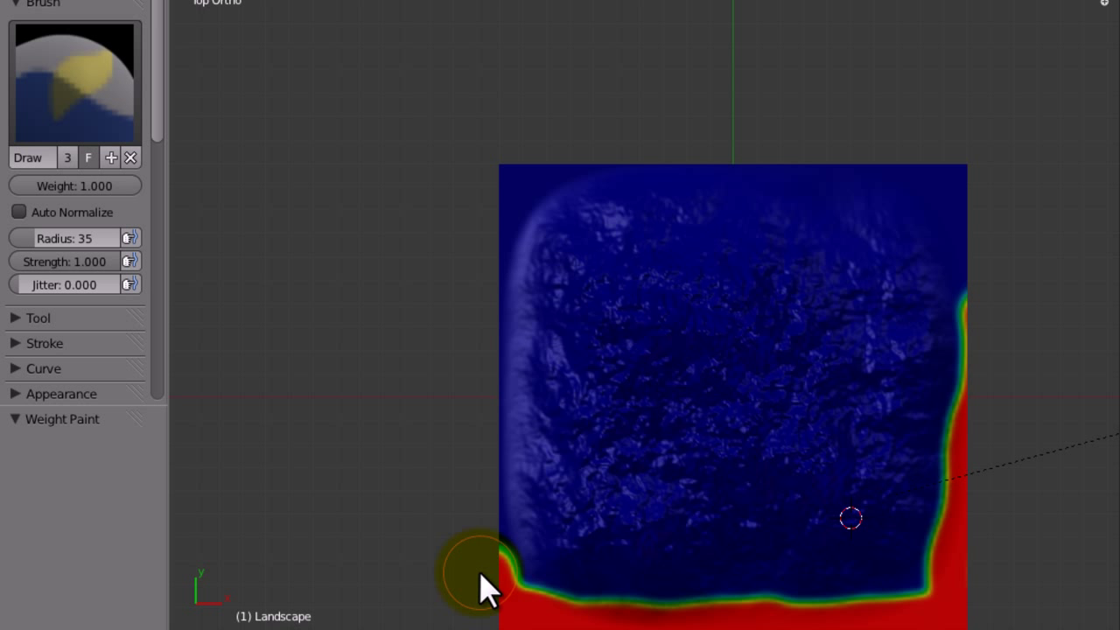
click(493, 551)
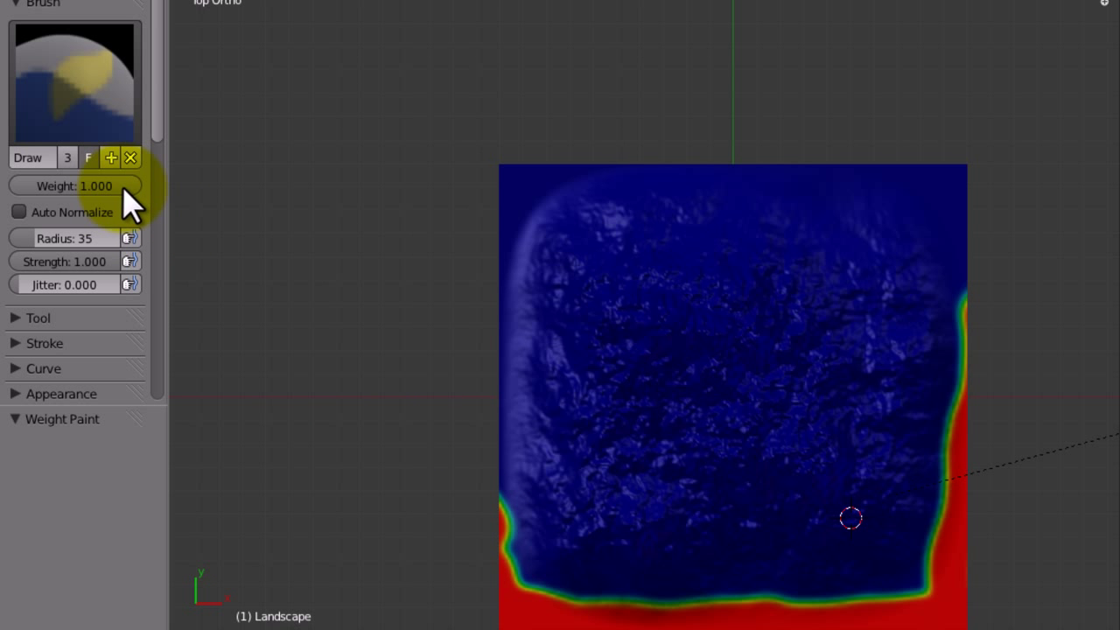
- Paint a band behind the front-left edge, along the mountain's foot, at weight 0.680 in the Sand group
drag(101, 185, 80, 185)
middle_drag(622, 393, 659, 249)
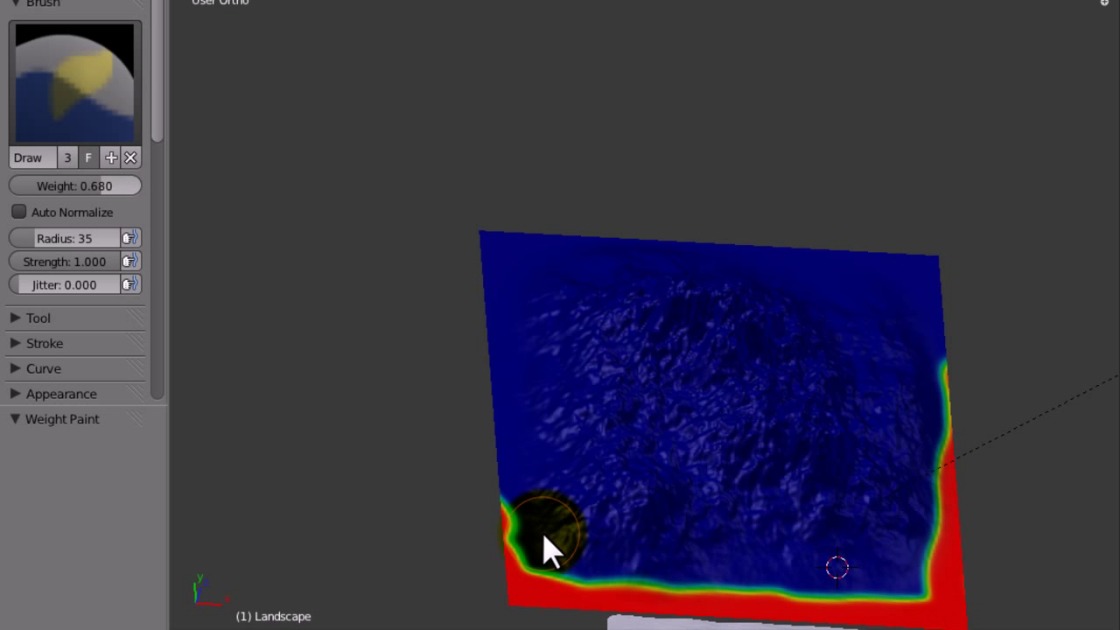
drag(528, 545, 527, 512)
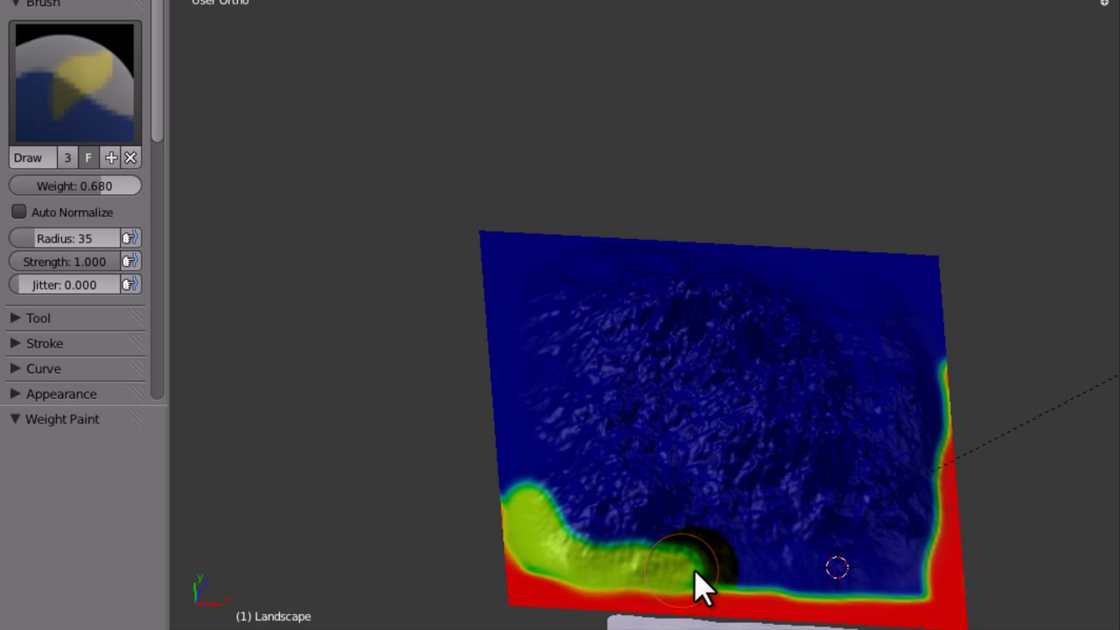
middle_drag(716, 555, 665, 450)
- Paint a trial patch at weight 0.328 above the front-left band, and trim it and the band's inner edge at weight 0.000
drag(106, 185, 78, 187)
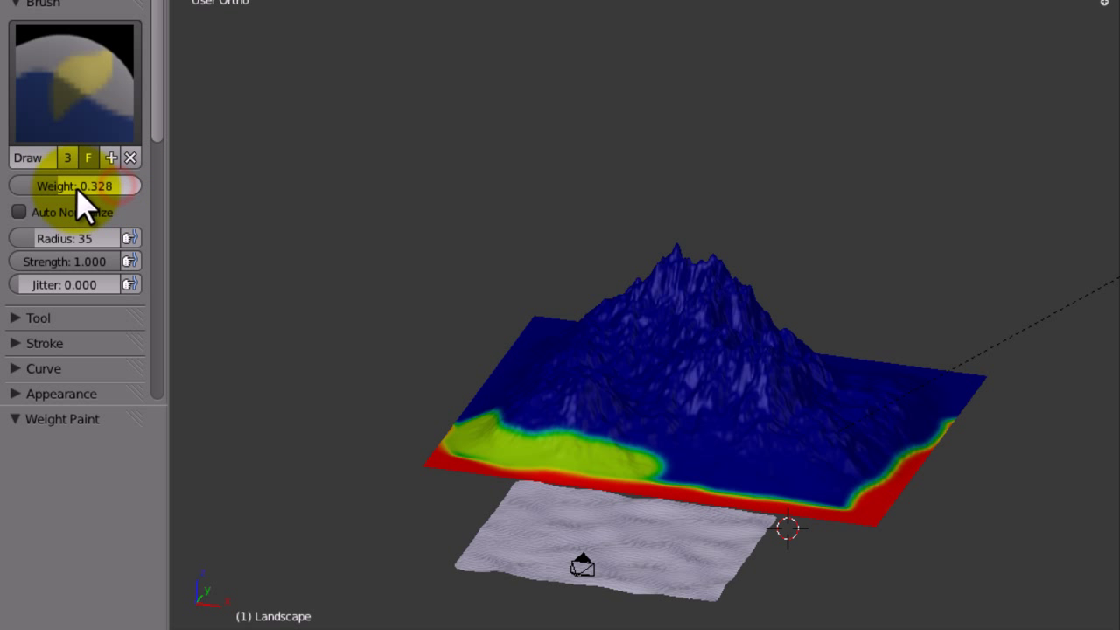
drag(600, 429, 584, 423)
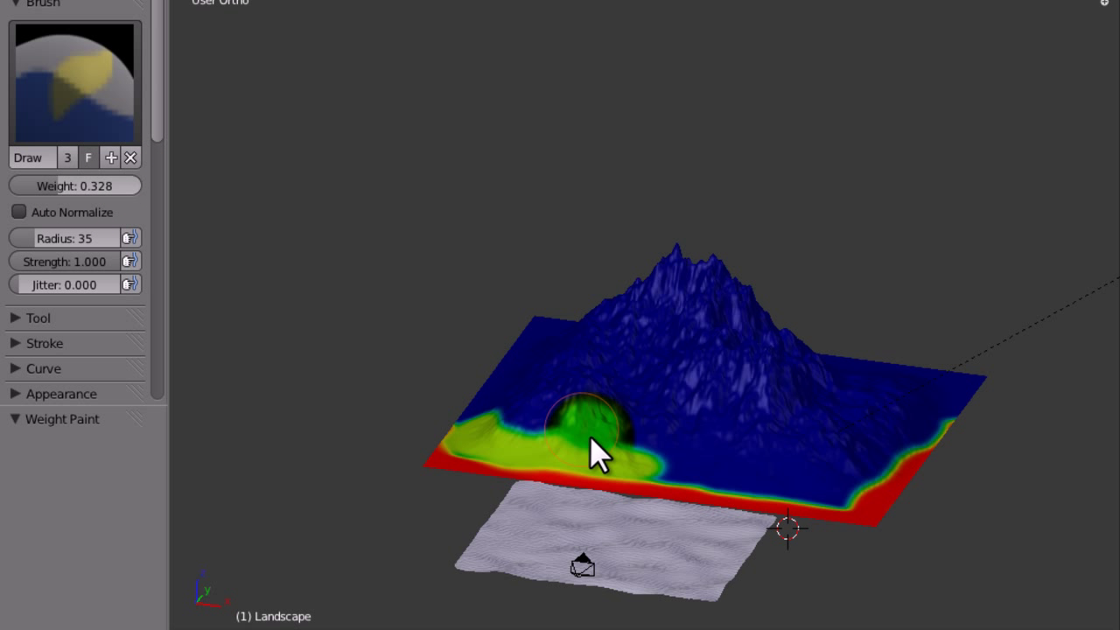
drag(75, 186, 12, 185)
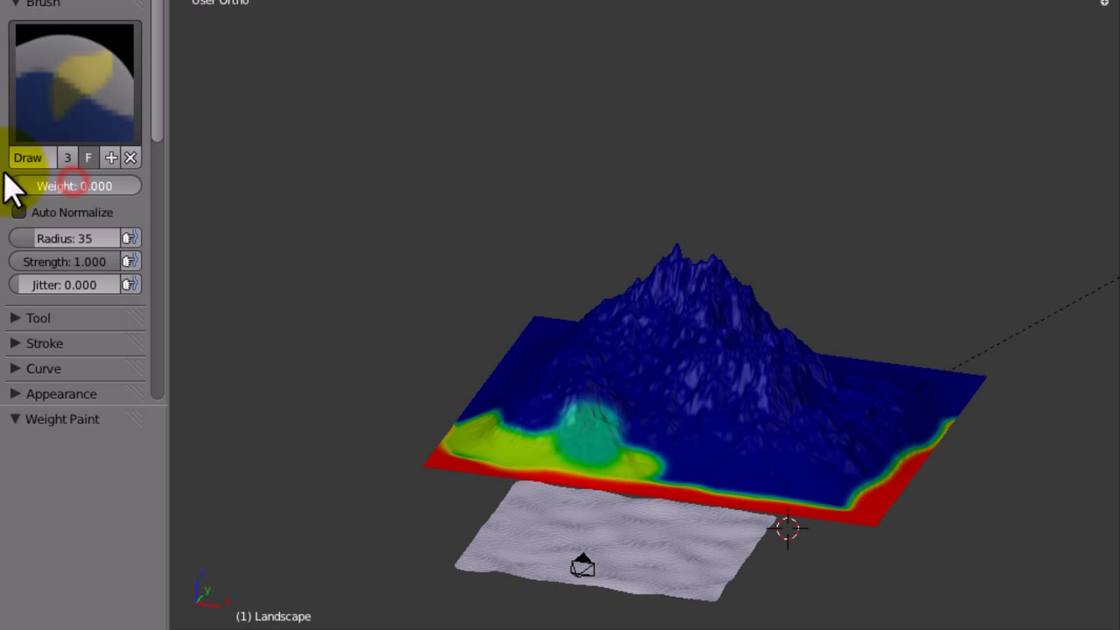
mouse_move(584, 425)
mouse_down()
mouse_move(549, 427)
mouse_move(618, 448)
mouse_up()
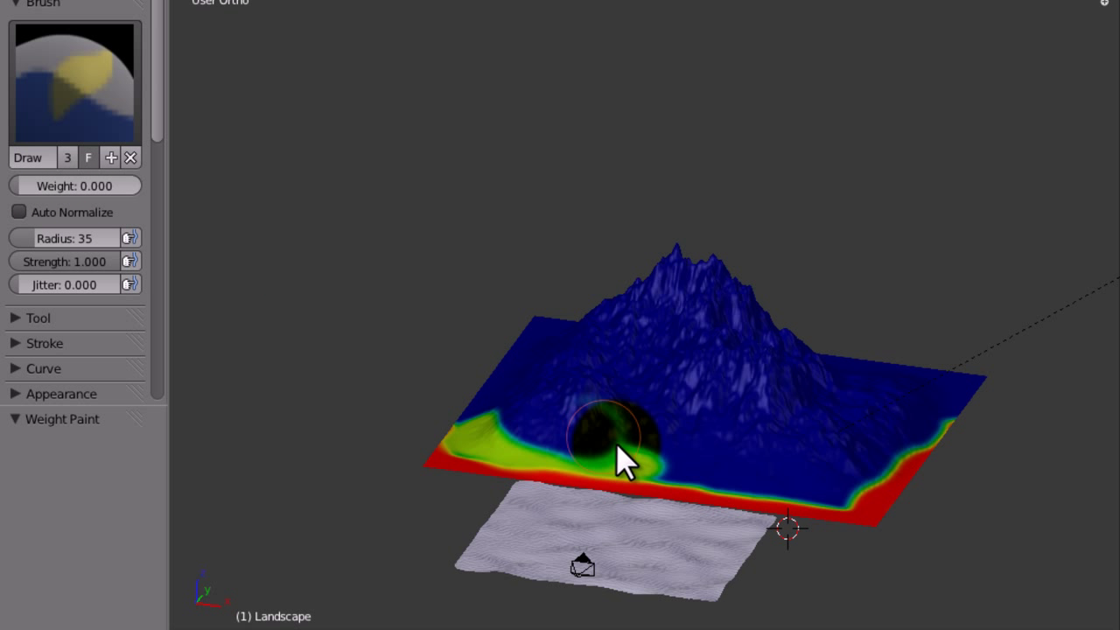
middle_drag(563, 397, 553, 456)
shift+middle_drag(551, 459, 566, 365)
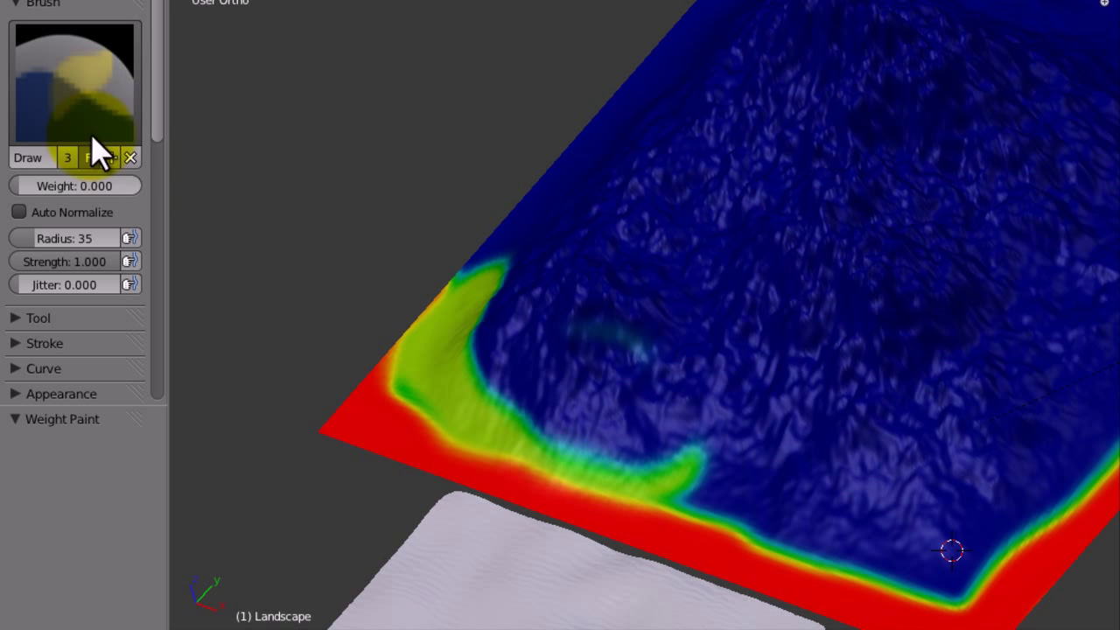
- Paint the foot along the front edge to the front-right corner and a patch up the central slope at weight 0.213
drag(66, 180, 93, 190)
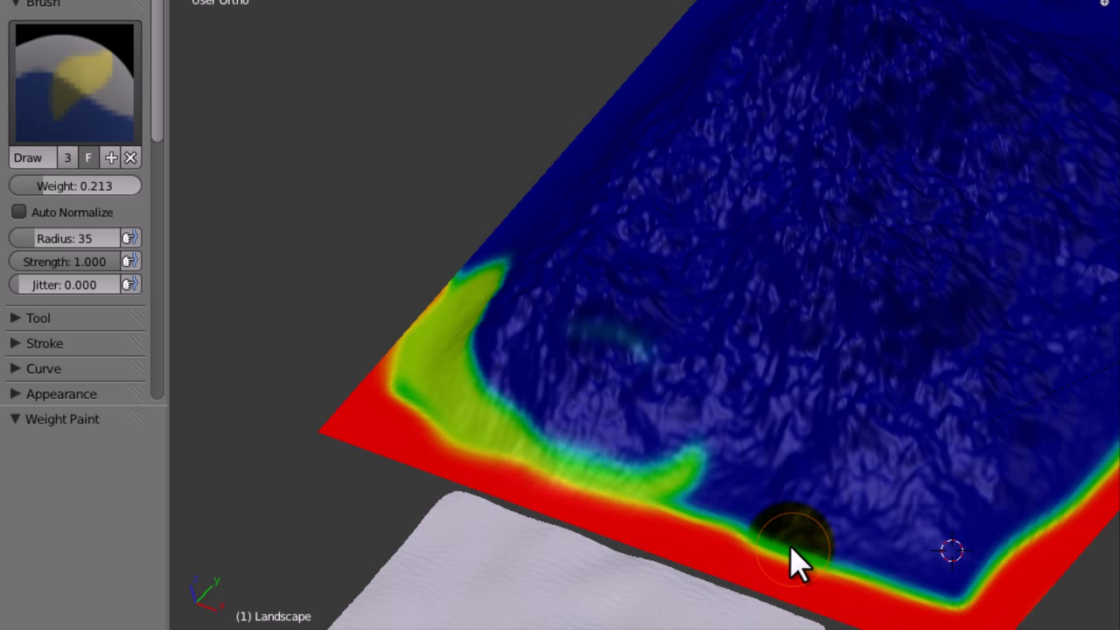
mouse_move(751, 490)
mouse_down()
mouse_move(774, 505)
mouse_move(665, 484)
mouse_move(695, 478)
mouse_move(773, 496)
mouse_move(845, 545)
mouse_move(958, 585)
mouse_move(762, 523)
mouse_move(913, 570)
mouse_move(1040, 508)
mouse_move(1103, 443)
mouse_up()
mouse_move(1104, 455)
middle_down()
mouse_move(823, 525)
mouse_move(603, 380)
mouse_move(665, 358)
mouse_move(670, 376)
mouse_move(678, 359)
middle_up()
mouse_move(729, 250)
mouse_down()
mouse_move(750, 263)
mouse_move(745, 305)
mouse_move(776, 271)
mouse_move(811, 289)
mouse_move(820, 250)
mouse_move(753, 253)
mouse_move(696, 227)
mouse_up()
mouse_move(700, 241)
middle_down()
mouse_move(695, 355)
mouse_move(640, 408)
mouse_move(452, 453)
middle_up()
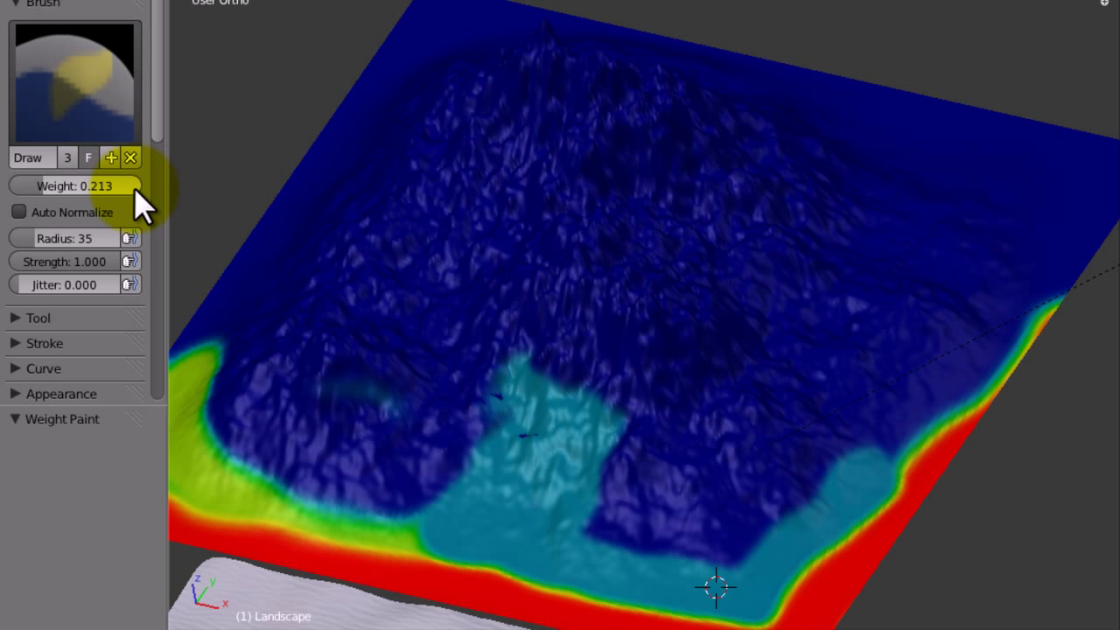
- Extend the central slope patch in the Sand group at weight 0.295 and soften its upper part at weight 0.07377
drag(147, 189, 149, 189)
mouse_move(477, 386)
mouse_down()
mouse_move(517, 420)
mouse_move(425, 400)
mouse_move(434, 451)
mouse_up()
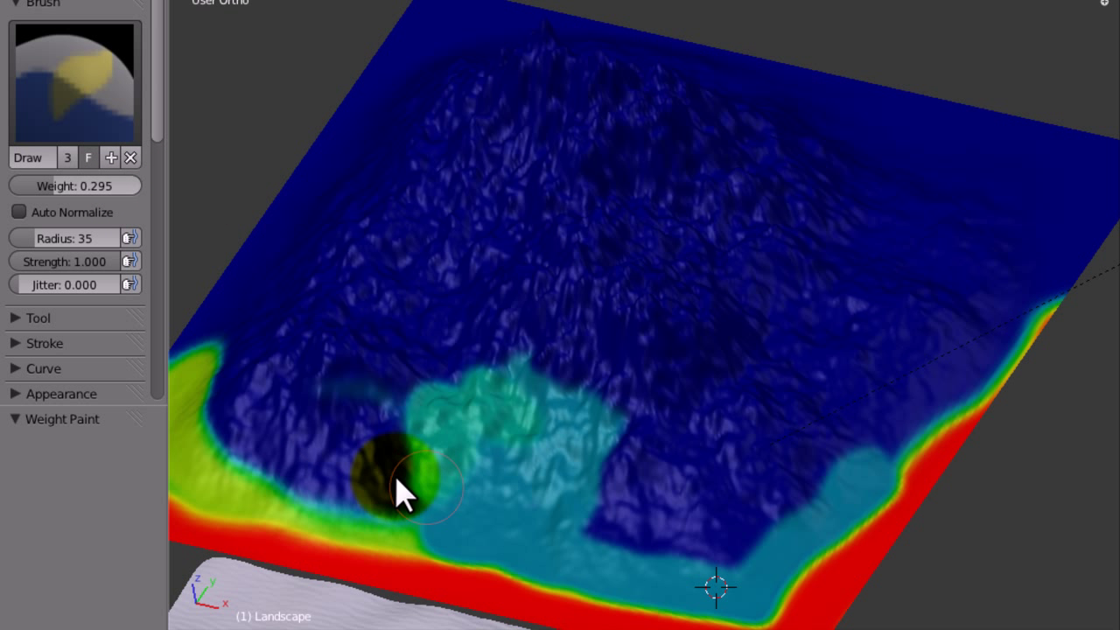
drag(128, 203, 93, 210)
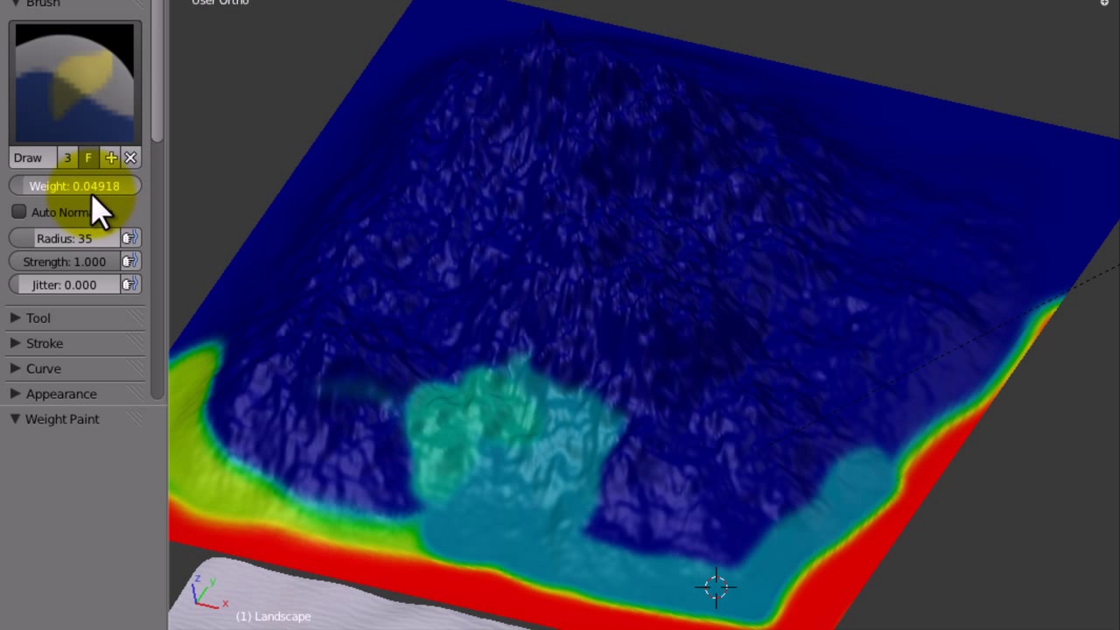
mouse_move(386, 413)
mouse_down()
mouse_move(436, 490)
mouse_move(478, 400)
mouse_move(417, 400)
mouse_move(539, 393)
mouse_move(603, 435)
mouse_move(563, 382)
mouse_move(545, 388)
mouse_move(592, 479)
mouse_move(493, 449)
mouse_move(508, 412)
mouse_move(518, 430)
mouse_move(466, 469)
mouse_move(553, 377)
mouse_up()
mouse_move(728, 243)
middle_down()
mouse_move(755, 331)
mouse_move(733, 457)
middle_up()
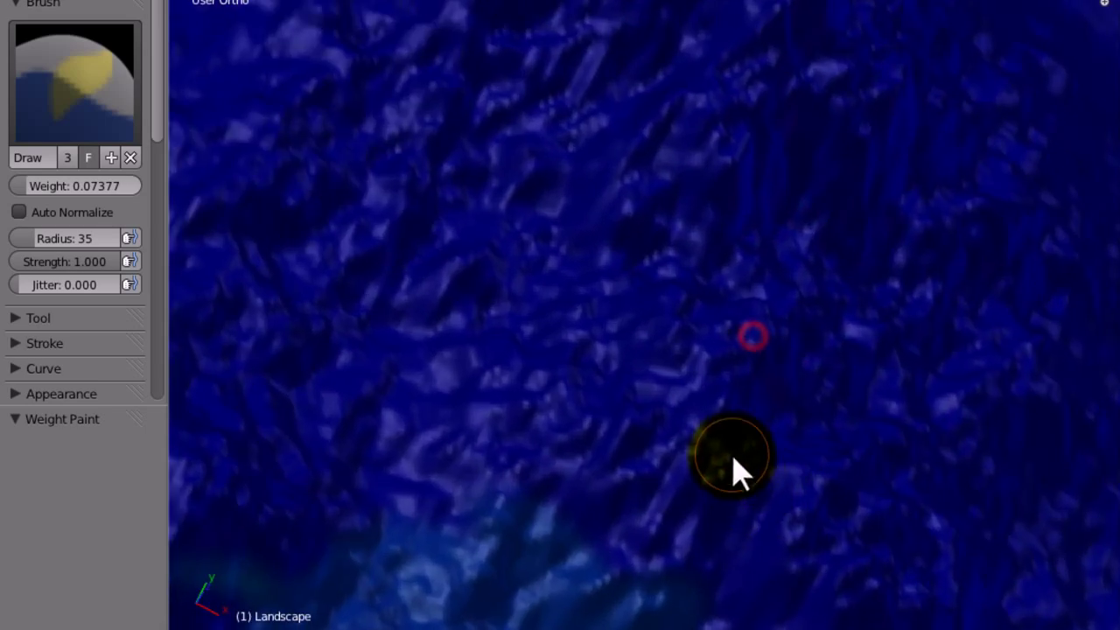
scroll(736, 473, down, 6)
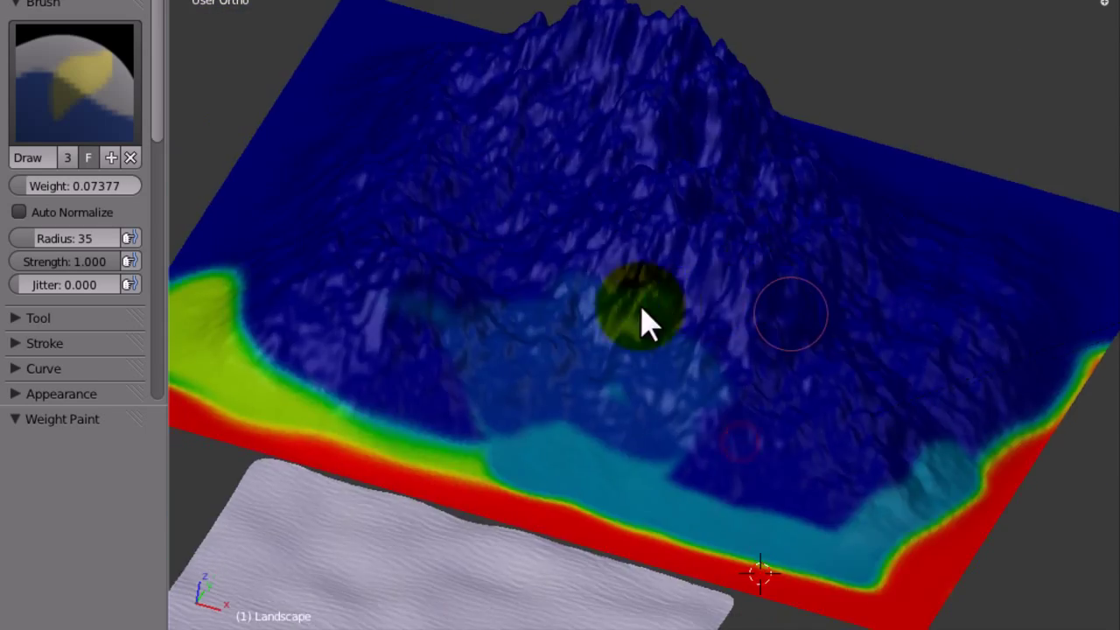
- Paint isolated Sand patches in the hollow on the mountain's left and along its right slope at weight 0.377
mouse_move(644, 323)
middle_down()
mouse_move(738, 363)
mouse_move(625, 320)
mouse_move(588, 340)
middle_up()
mouse_move(537, 344)
mouse_down()
mouse_move(565, 350)
mouse_move(530, 310)
mouse_up()
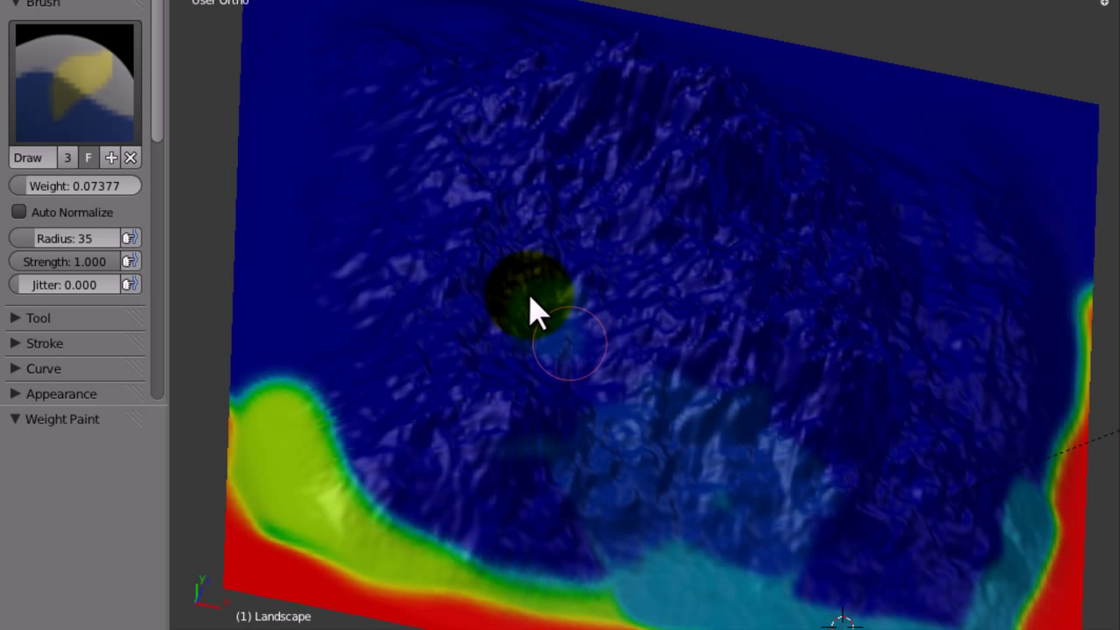
drag(149, 197, 175, 194)
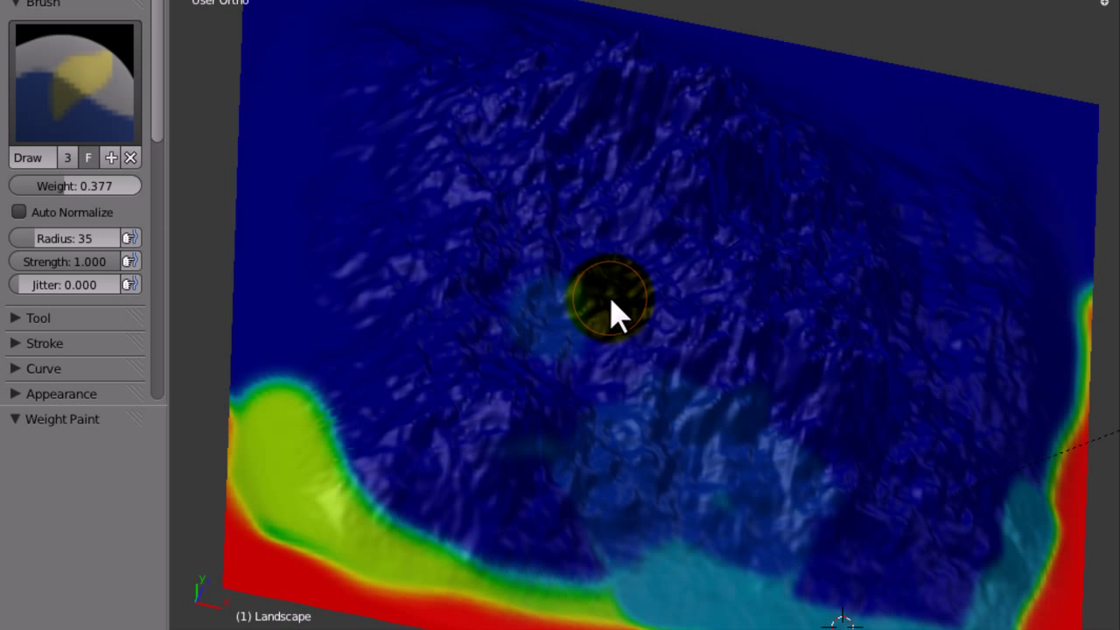
mouse_move(579, 366)
mouse_down()
mouse_move(585, 375)
mouse_move(552, 321)
mouse_move(518, 308)
mouse_up()
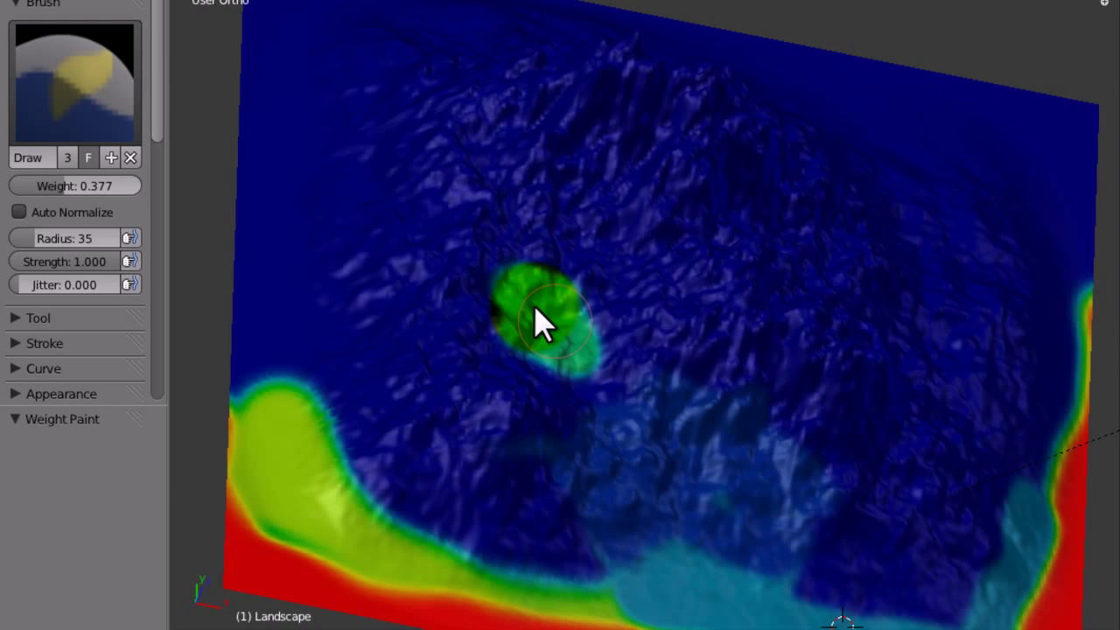
mouse_move(796, 458)
middle_down()
mouse_move(563, 462)
mouse_move(472, 481)
mouse_move(608, 464)
middle_up()
mouse_move(608, 464)
mouse_down()
mouse_move(541, 481)
mouse_move(757, 420)
mouse_up()
mouse_move(461, 475)
middle_down()
mouse_move(605, 395)
mouse_move(782, 350)
mouse_move(890, 395)
mouse_move(692, 564)
mouse_move(545, 480)
mouse_move(621, 325)
mouse_move(595, 358)
mouse_move(696, 337)
middle_up()
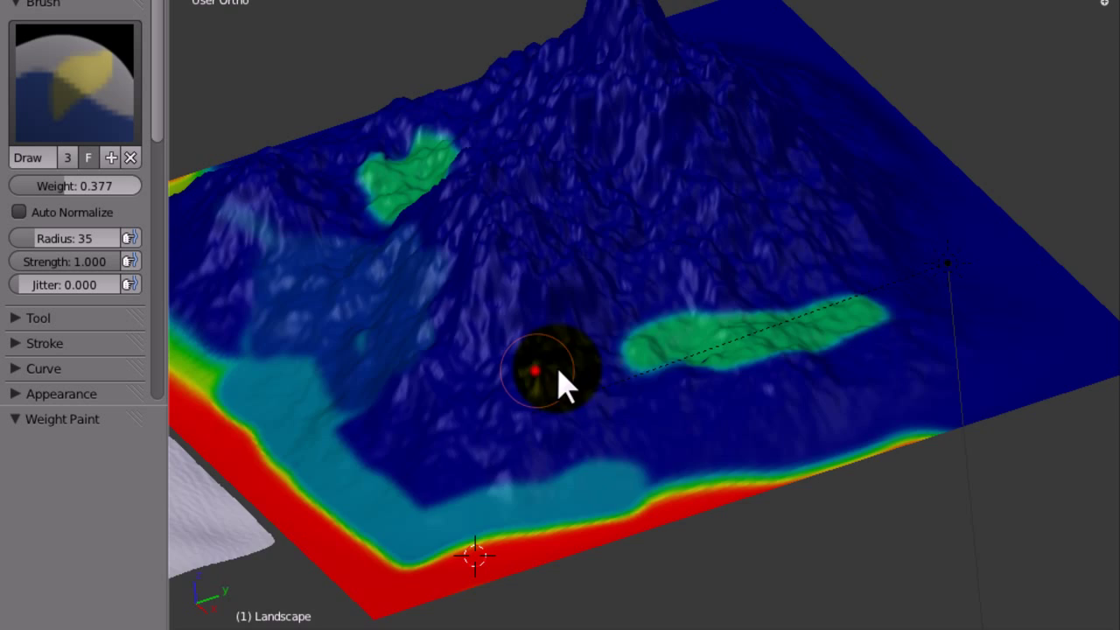
- Fill the slope above the front-right corner at weight 0.221 and paint the landscape's left border at weight 1.000
mouse_move(555, 365)
middle_down()
mouse_move(746, 319)
mouse_move(726, 320)
middle_up()
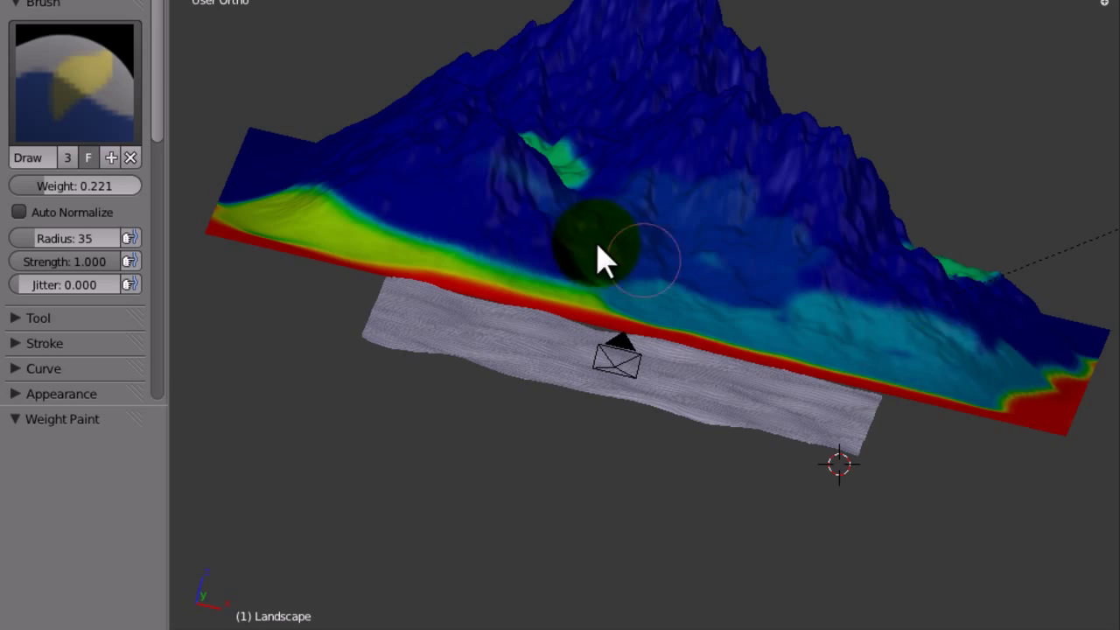
middle_drag(601, 260, 150, 343)
drag(26, 187, 320, 218)
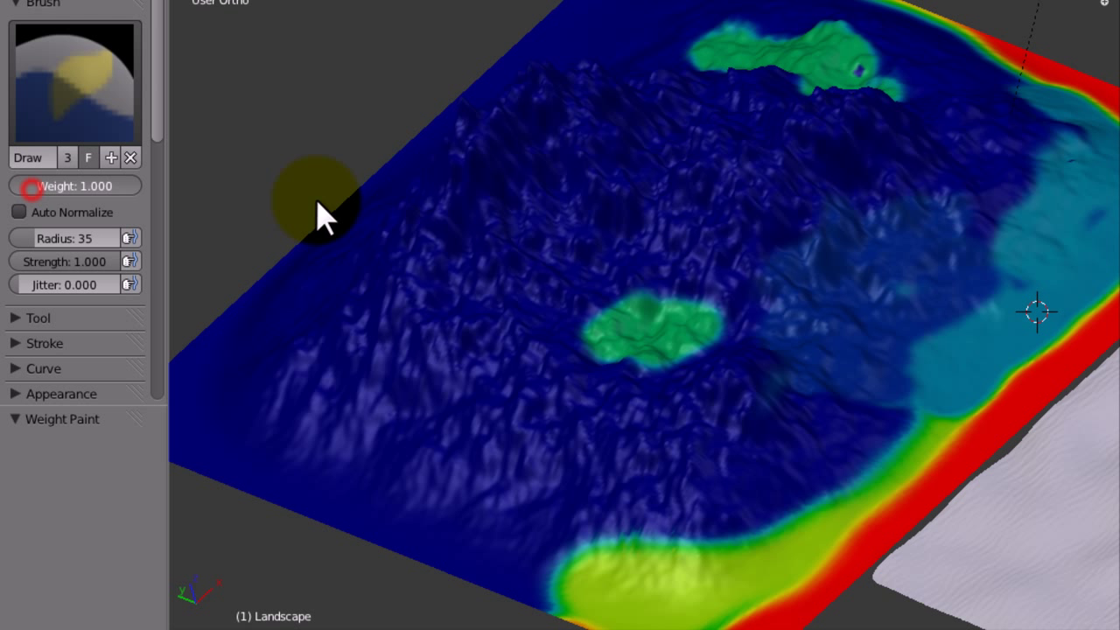
mouse_move(538, 604)
mouse_down()
mouse_move(332, 512)
mouse_move(512, 554)
mouse_up()
middle_drag(623, 525, 452, 457)
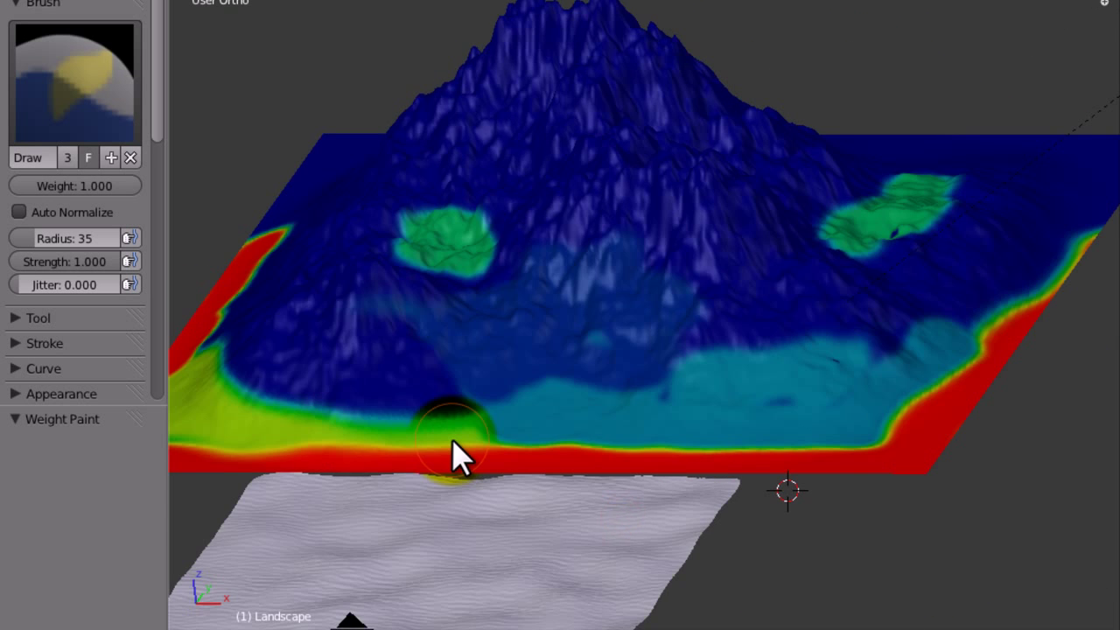
- Look through the camera, return the landscape to Object Mode and save the file
key(KP_0)
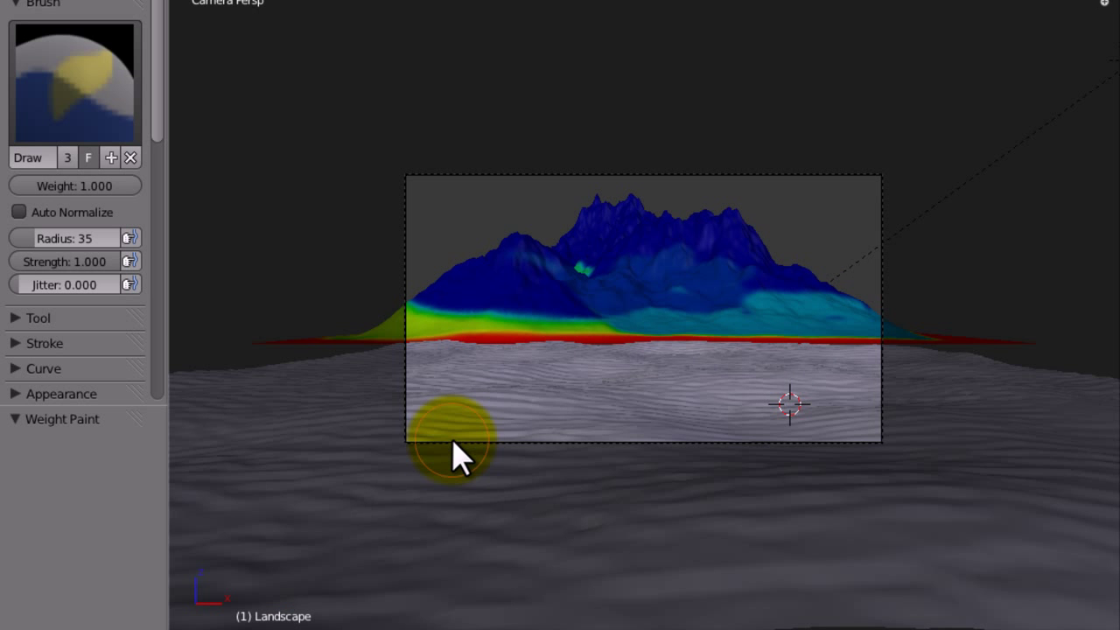
click(262, 623)
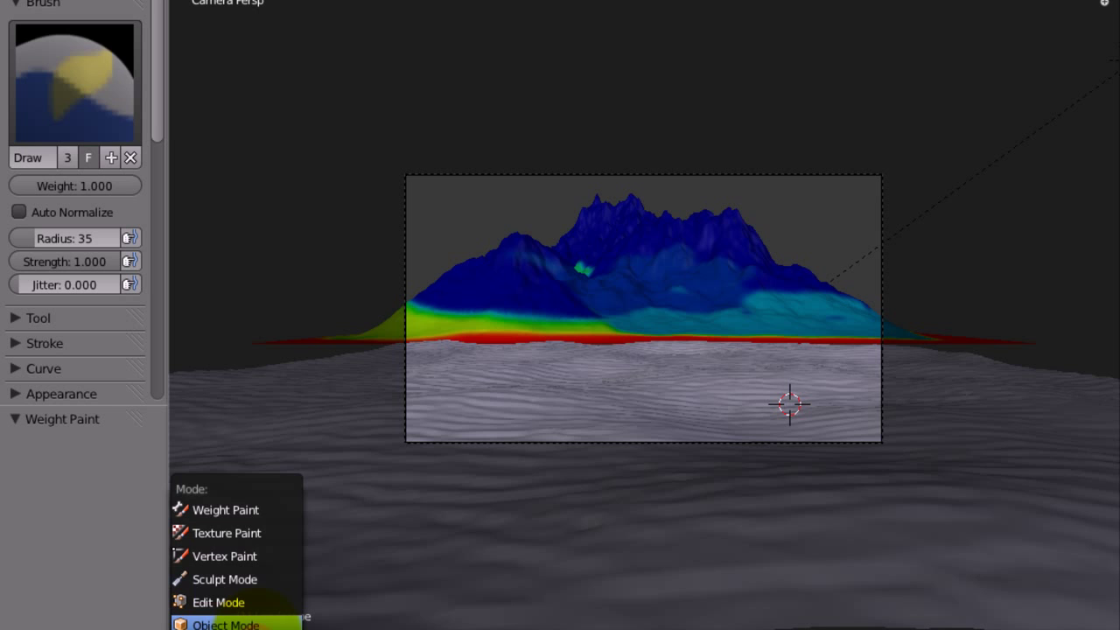
click(226, 624)
key(ctrl+s)
click(732, 289)
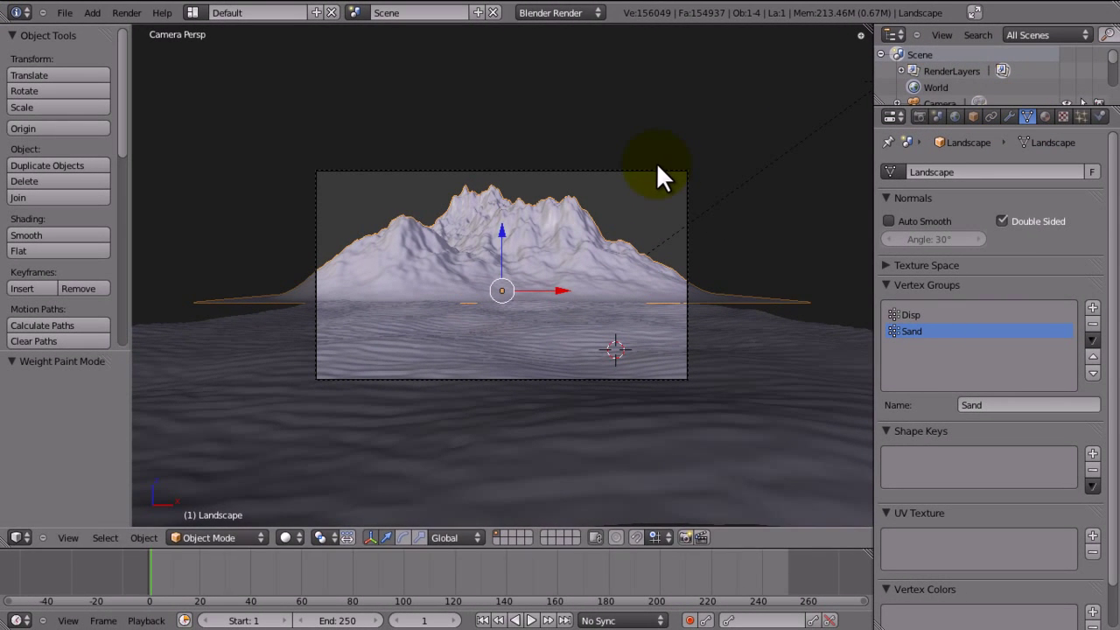
- Lower the landscape by about 0.094 along the Z axis
key(g)
key(z)
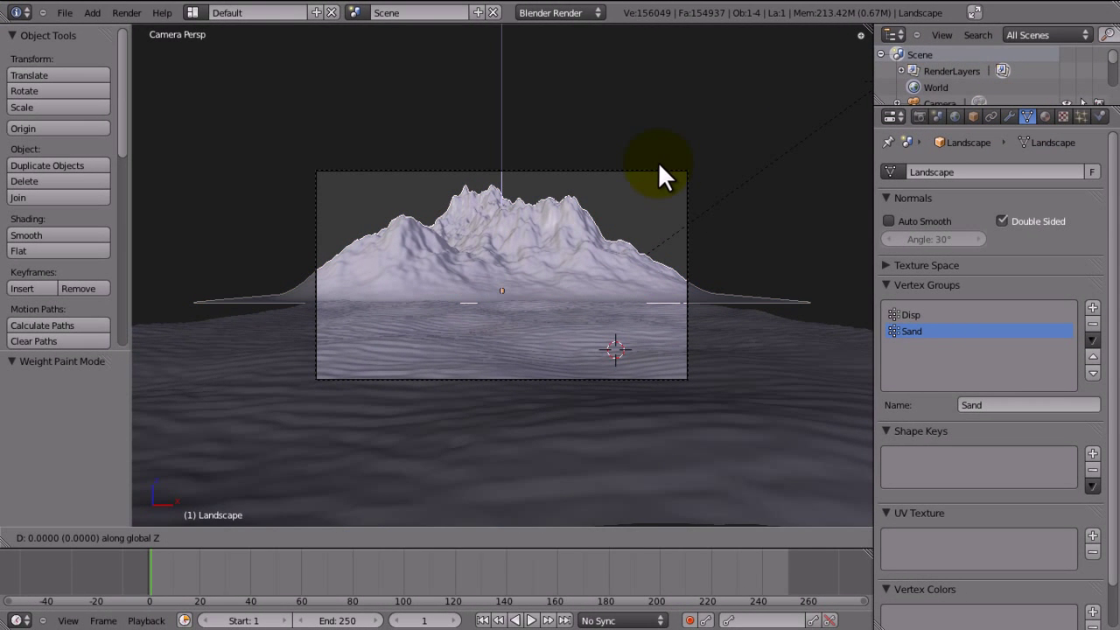
click(659, 163)
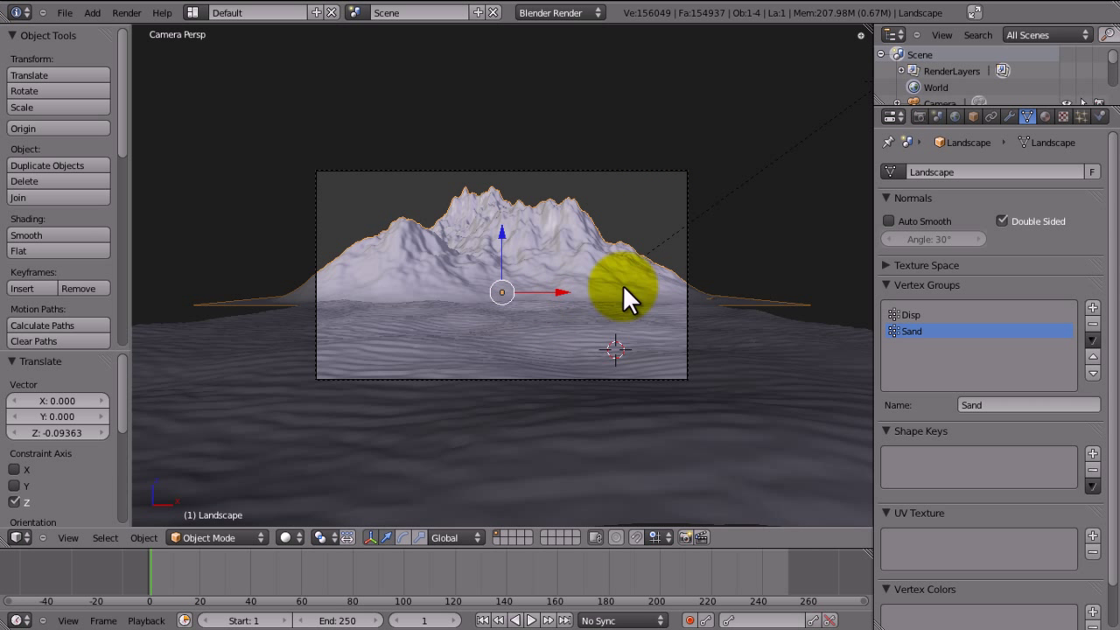
- Add a second Displace modifier to the landscape and assign the existing Sand texture to it
click(1014, 111)
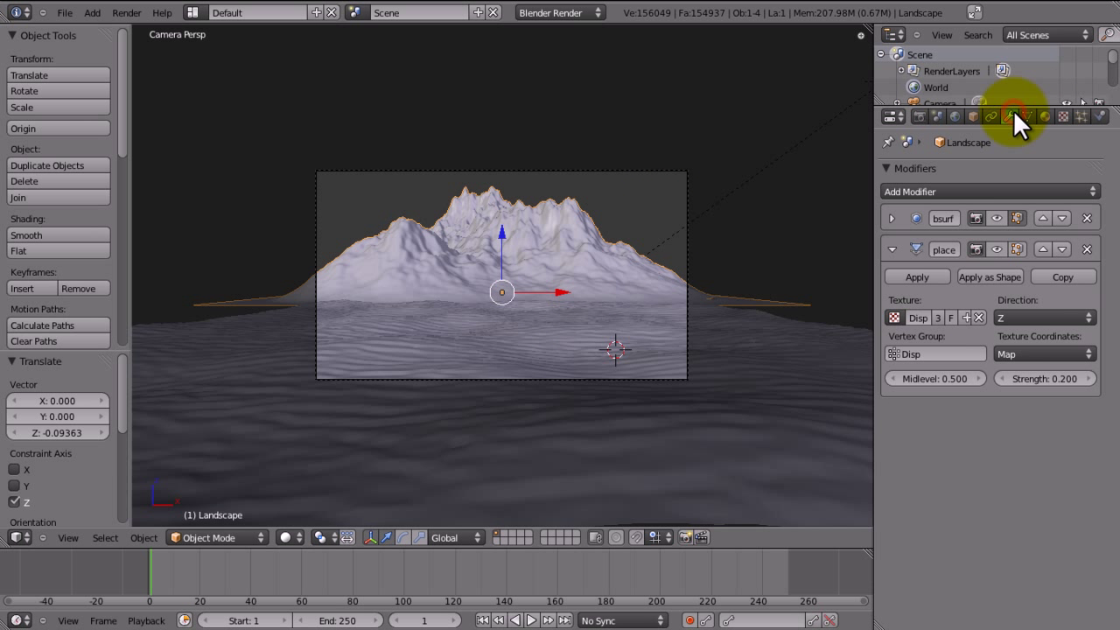
click(893, 248)
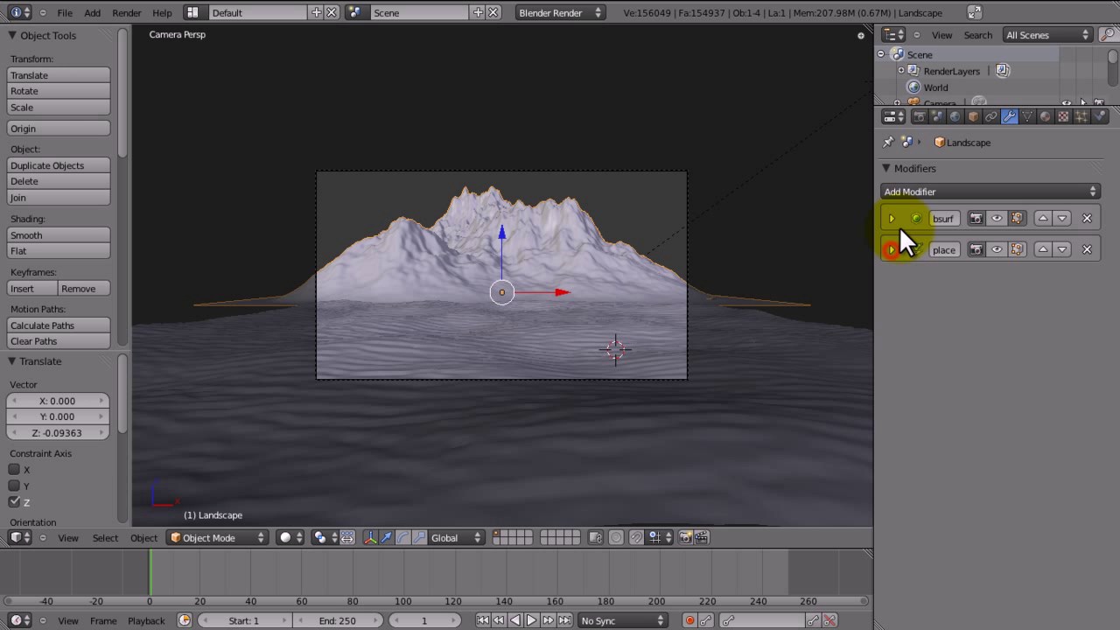
click(903, 191)
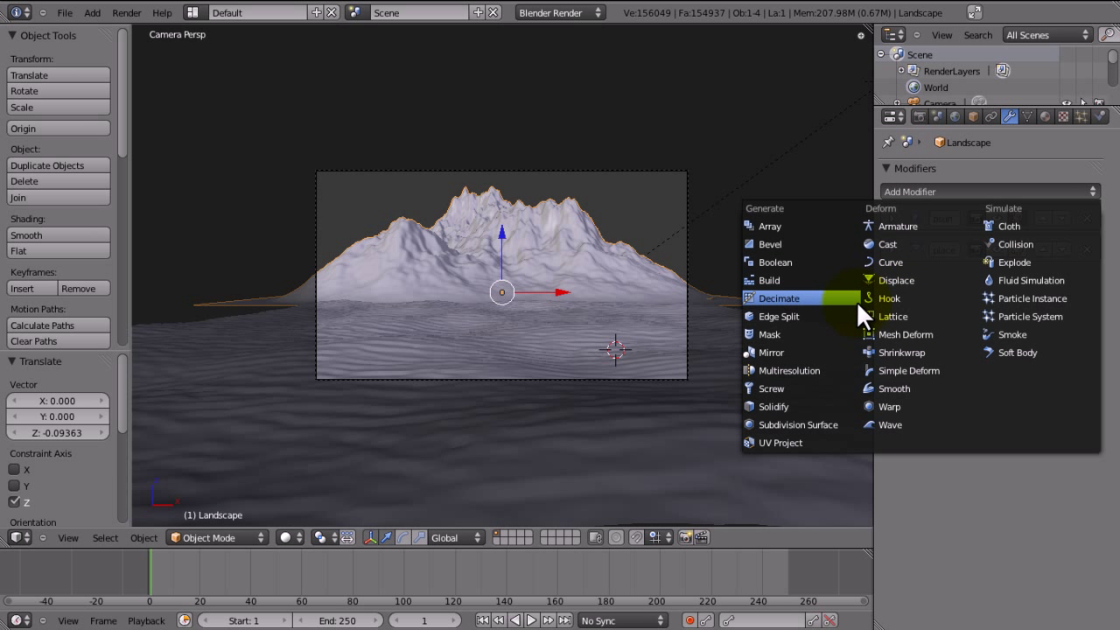
click(882, 282)
click(894, 348)
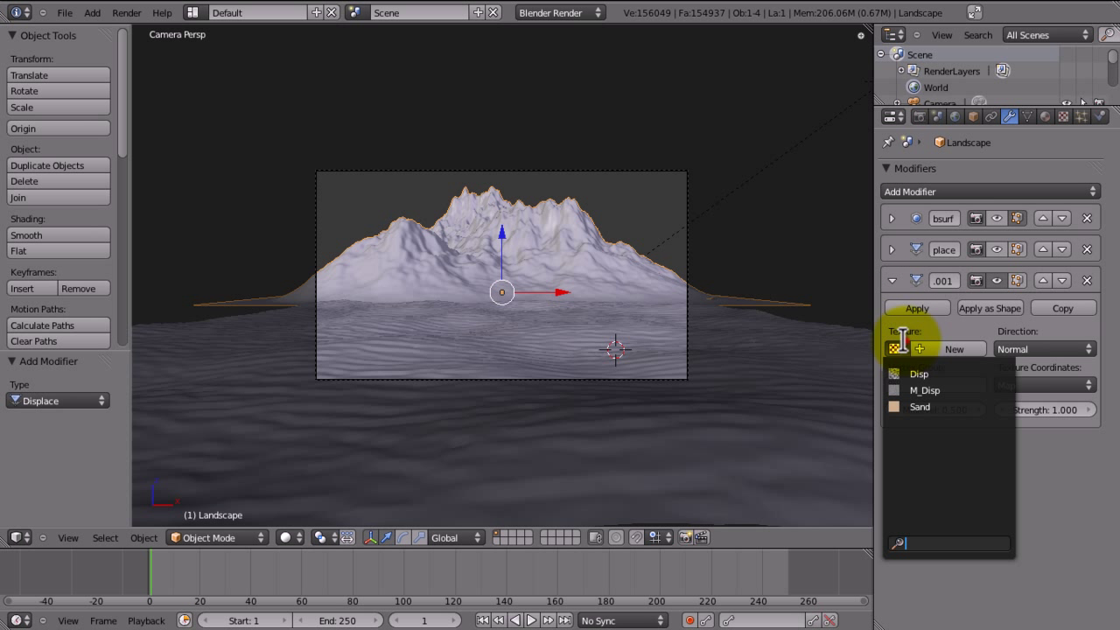
click(897, 400)
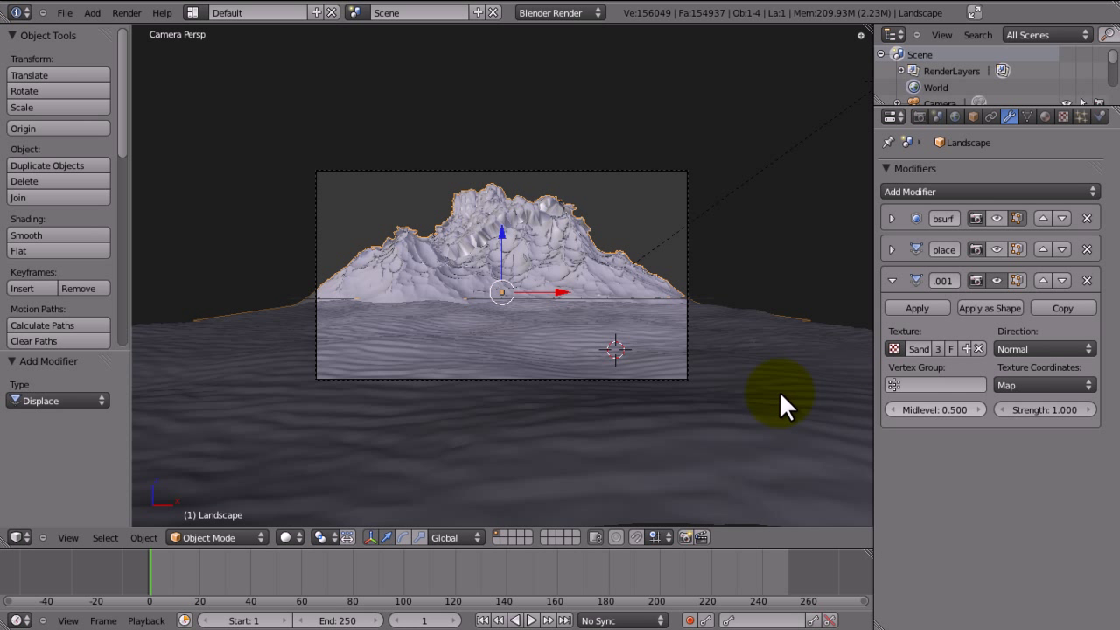
- Limit the new Displace modifier to the Sand vertex group and set its direction to Z
click(966, 386)
click(925, 424)
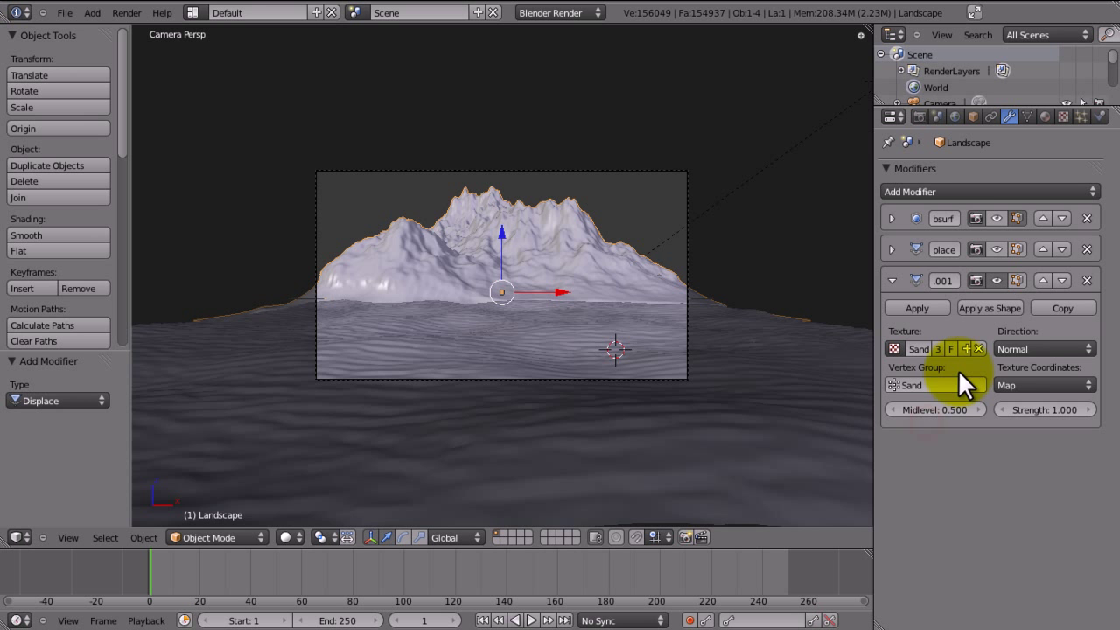
click(1036, 351)
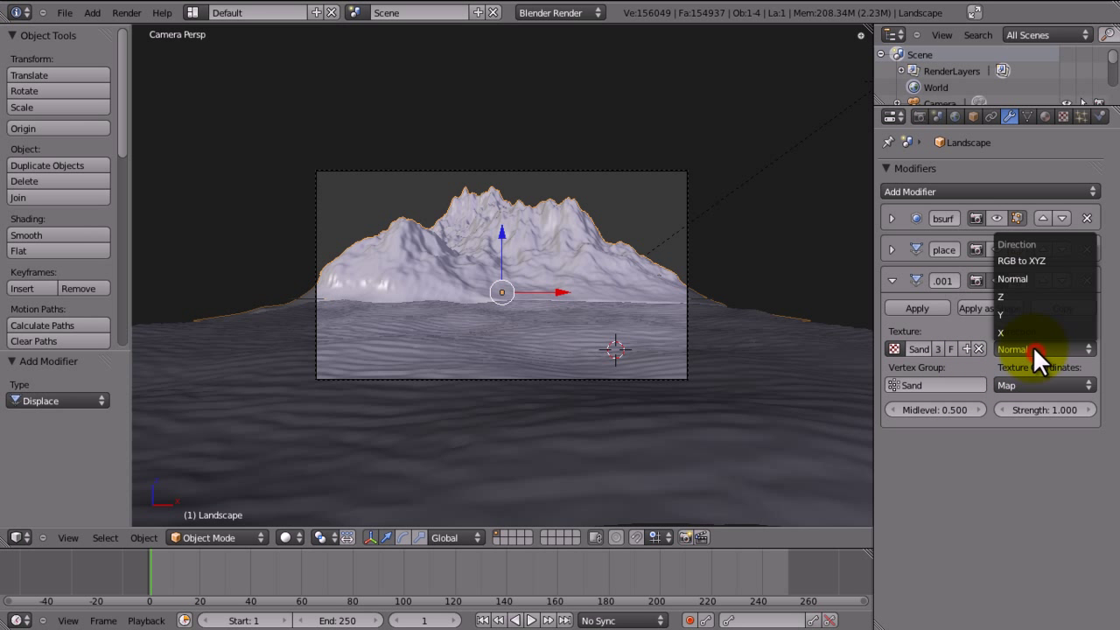
click(1015, 296)
- Try exaggerated negative strengths such as -13.171 on the Sand Displace modifier and examine the landscape's edges
middle_drag(323, 265, 488, 377)
shift+middle_drag(487, 377, 720, 194)
shift+middle_drag(342, 444, 336, 375)
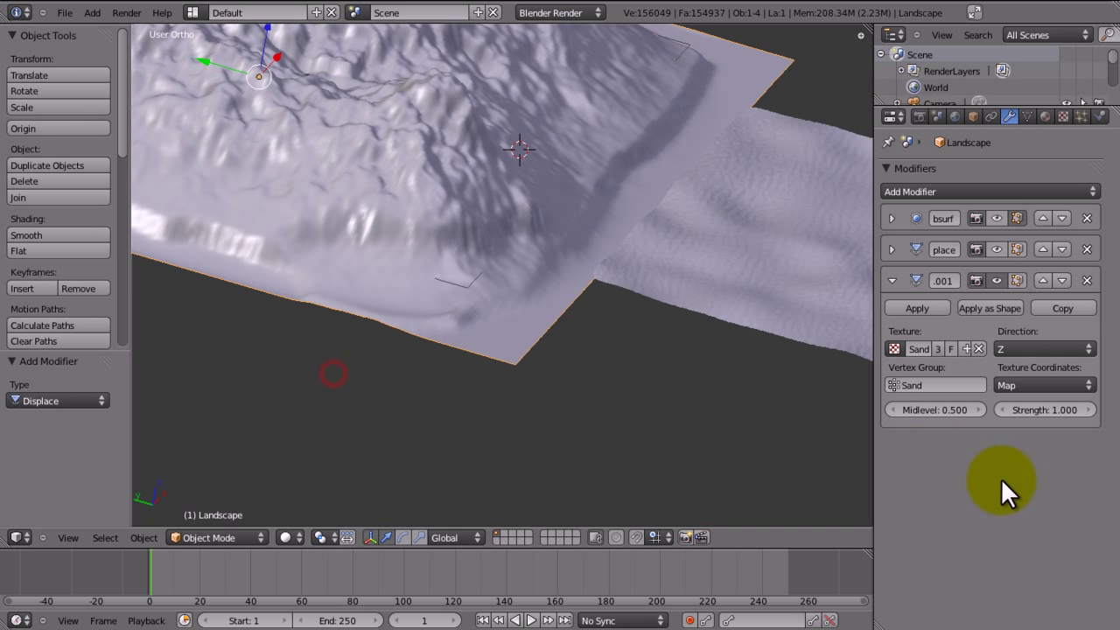
drag(1030, 404, 657, 294)
middle_drag(657, 293, 627, 273)
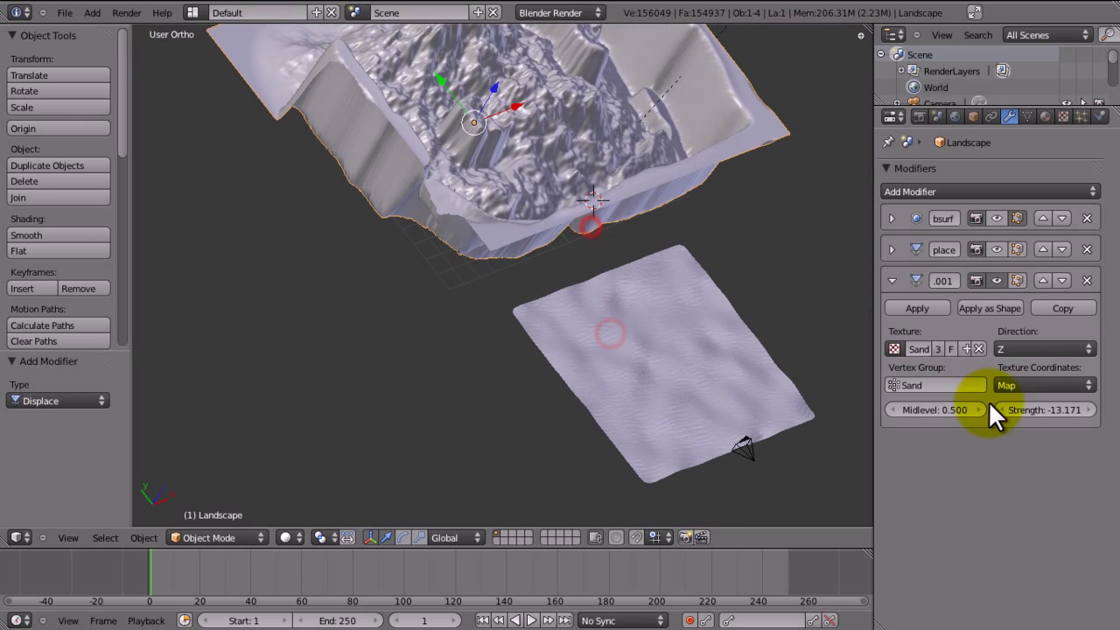
drag(1046, 406, 1119, 409)
- Set the Sand Displace modifier's strength to 0.1 and inspect the mountain's foot
click(1050, 409)
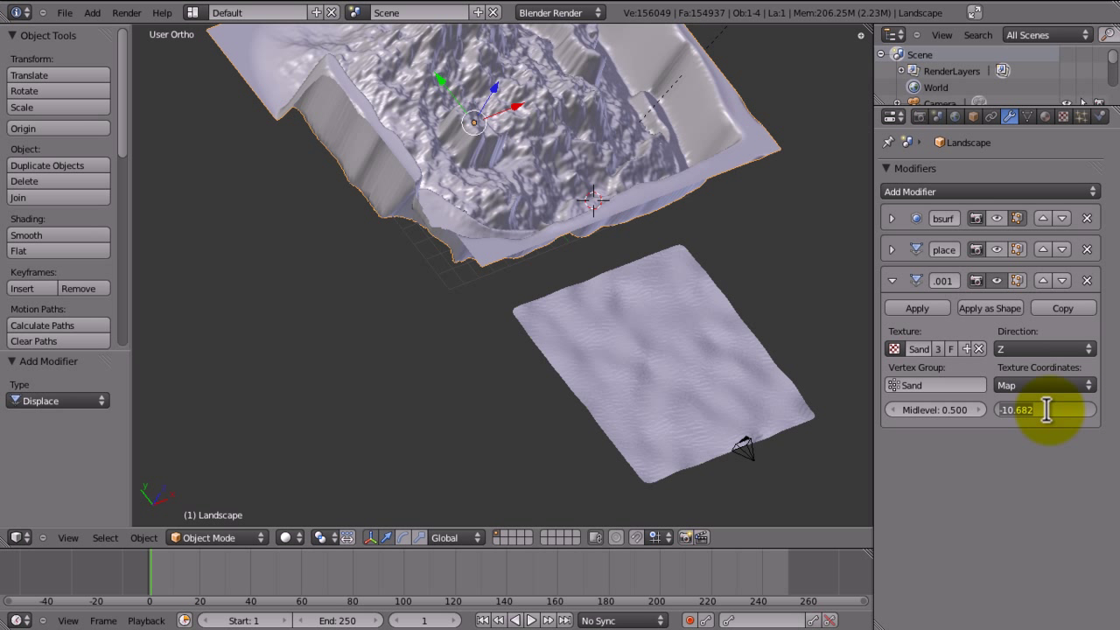
text(0.1)
key(Return)
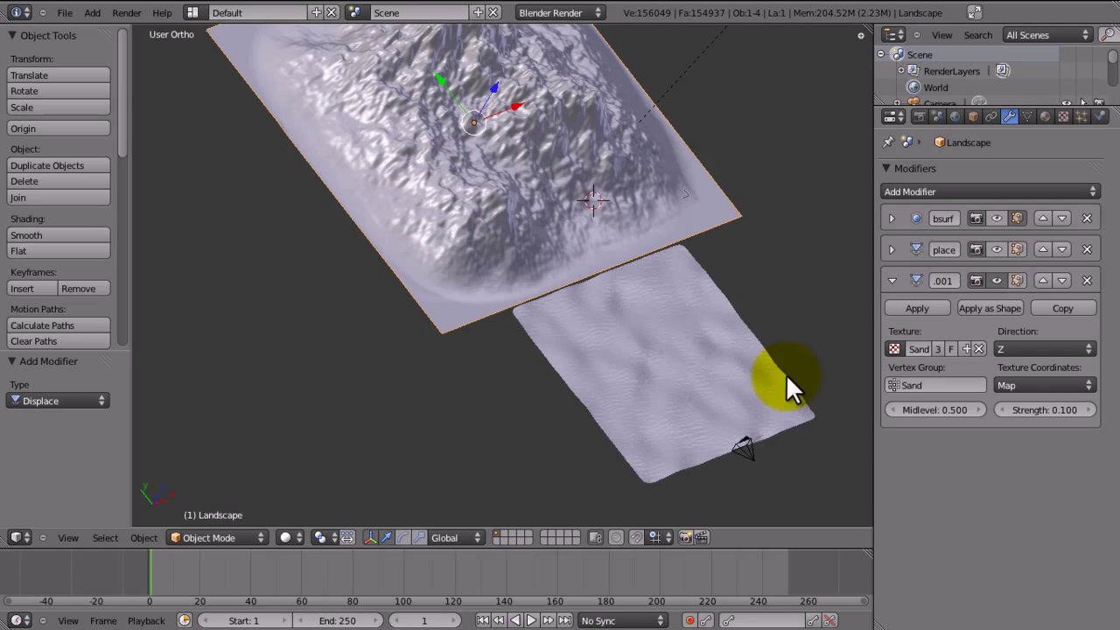
middle_drag(618, 302, 981, 250)
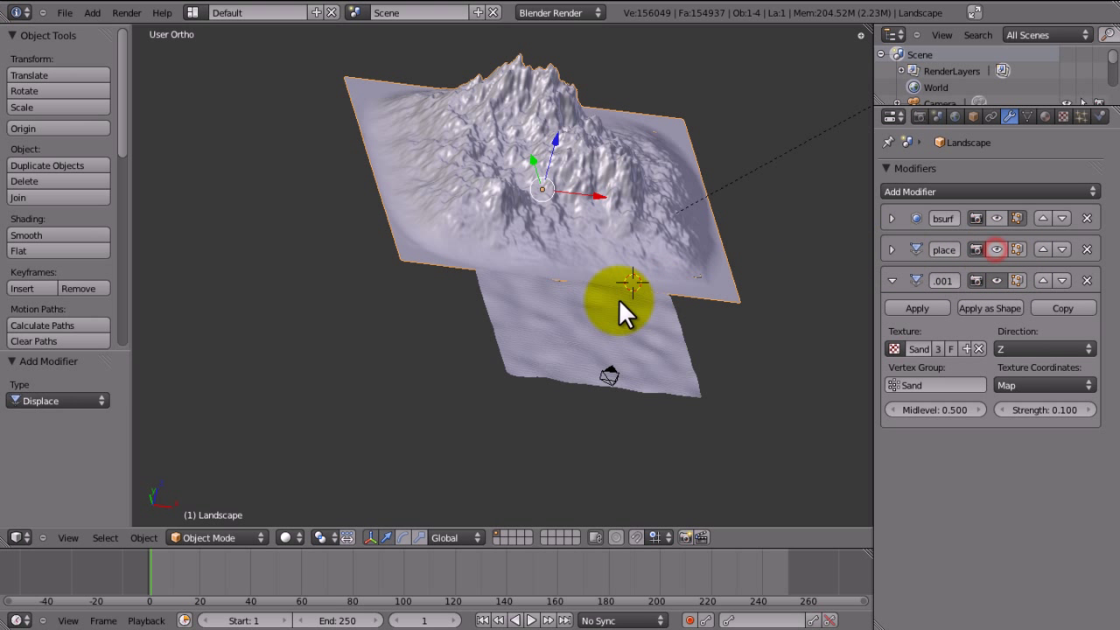
- Temporarily show the landscape's Subsurf modifier in the viewport to inspect the sand ripples at the mountain's foot, and hide it again
middle_drag(619, 300, 488, 355)
shift+middle_drag(542, 313, 485, 342)
ctrl+middle_drag(485, 342, 489, 428)
click(996, 218)
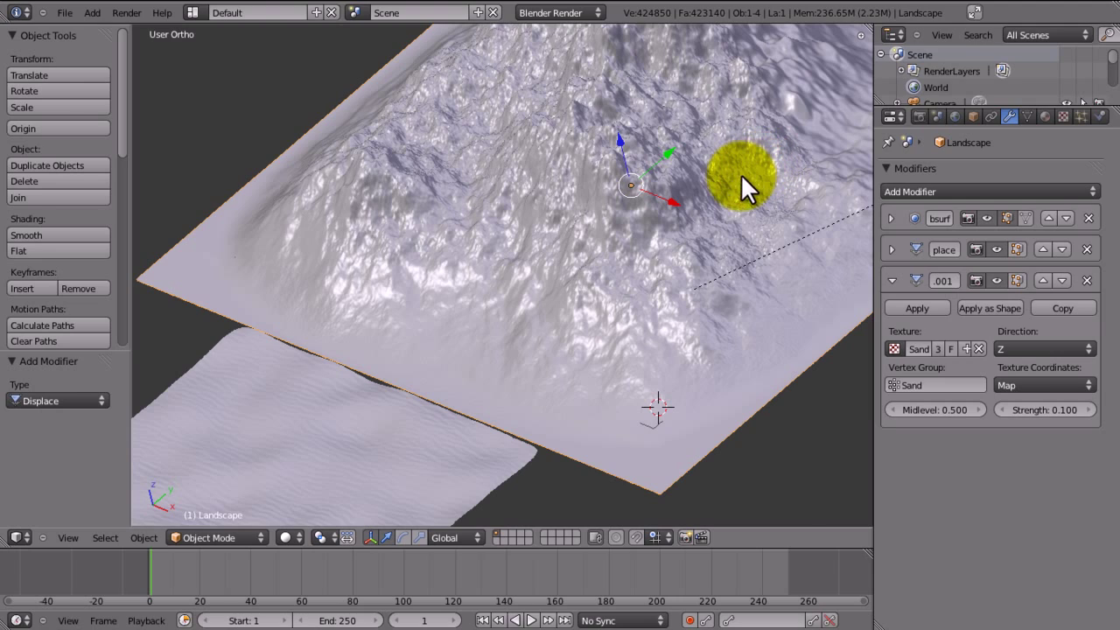
middle_drag(638, 275, 379, 409)
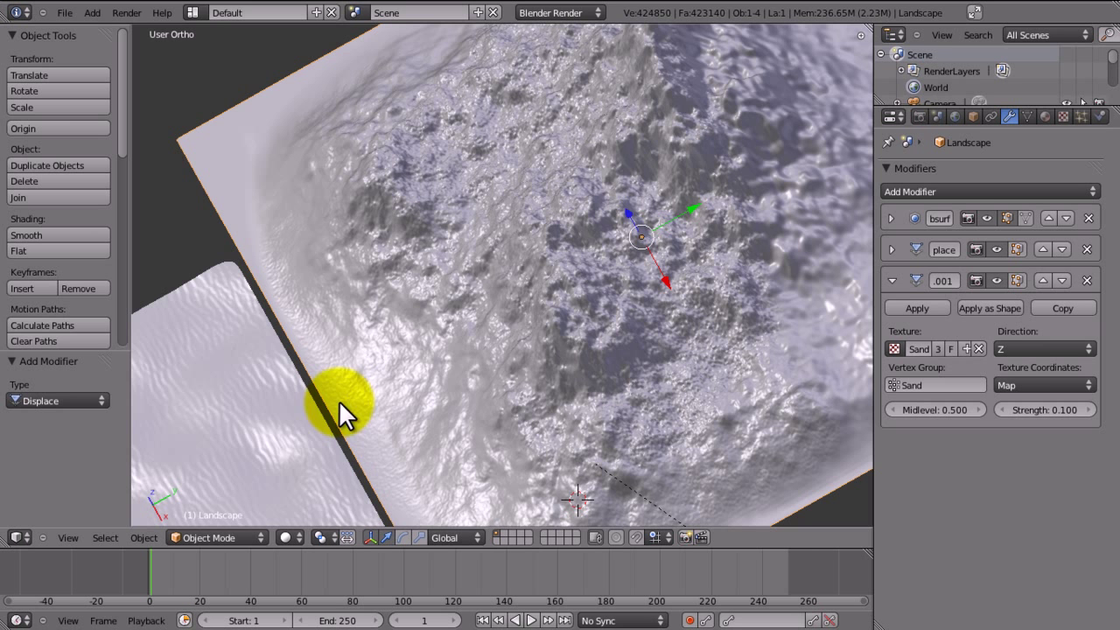
click(400, 382)
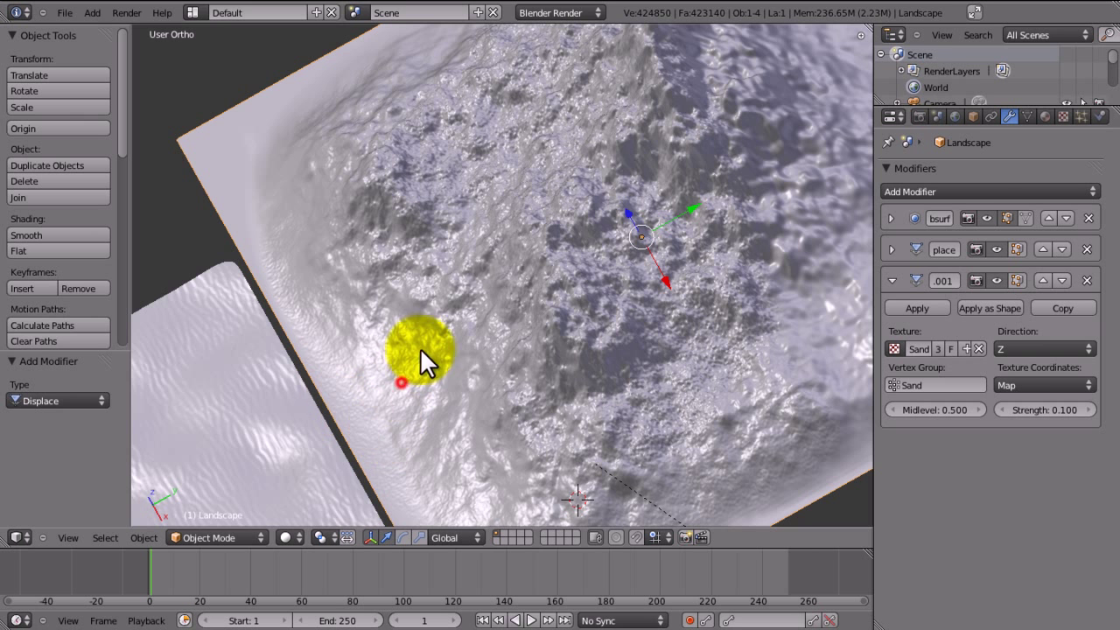
click(989, 218)
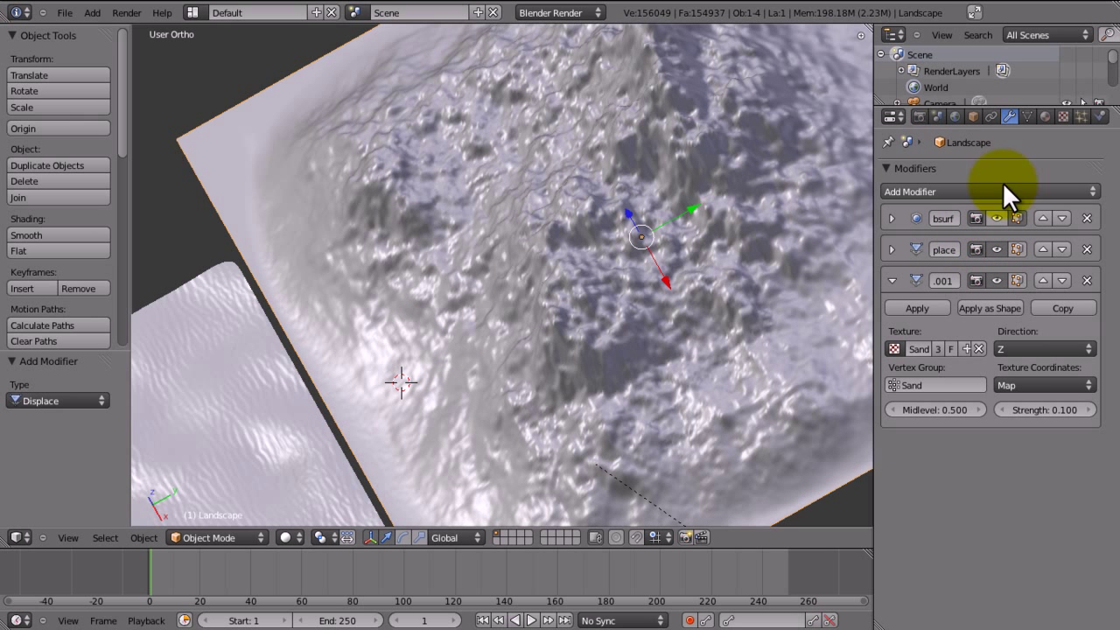
- Hide both of the landscape's Displace modifiers in the viewport and look at the scene through the camera
middle_drag(806, 221, 659, 288)
click(996, 249)
click(997, 280)
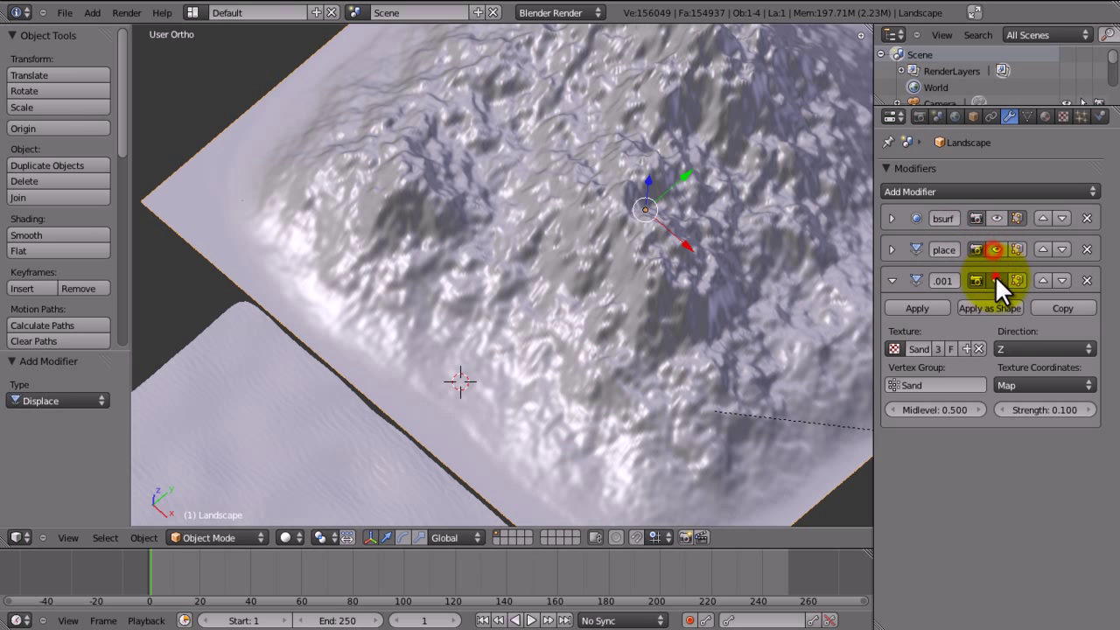
scroll(363, 455, down, 2)
middle_drag(379, 396, 396, 305)
key(KP_0)
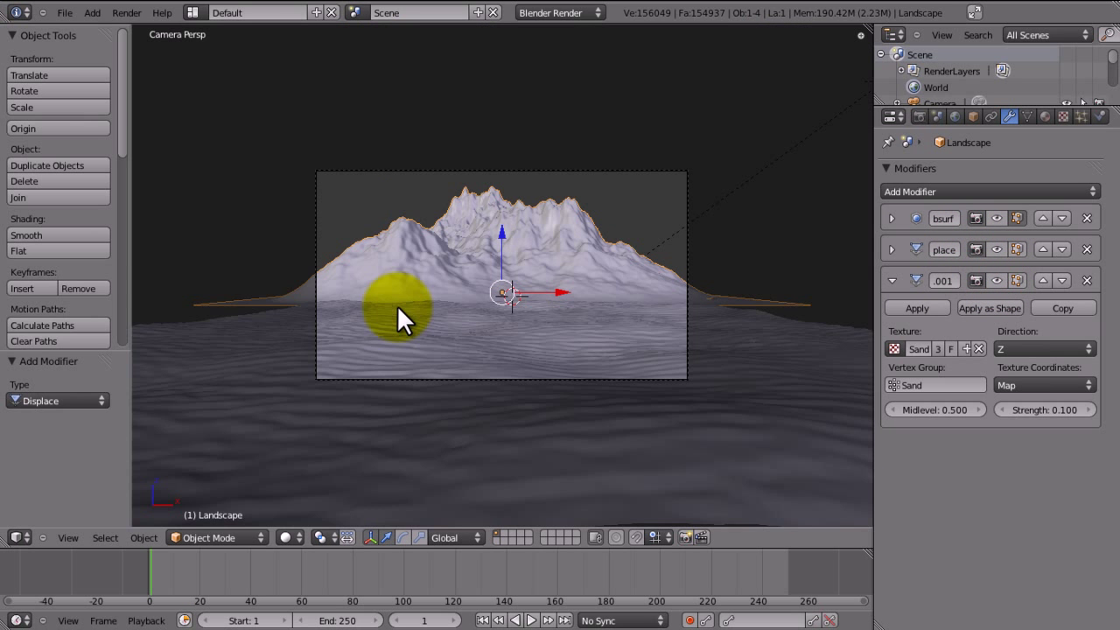